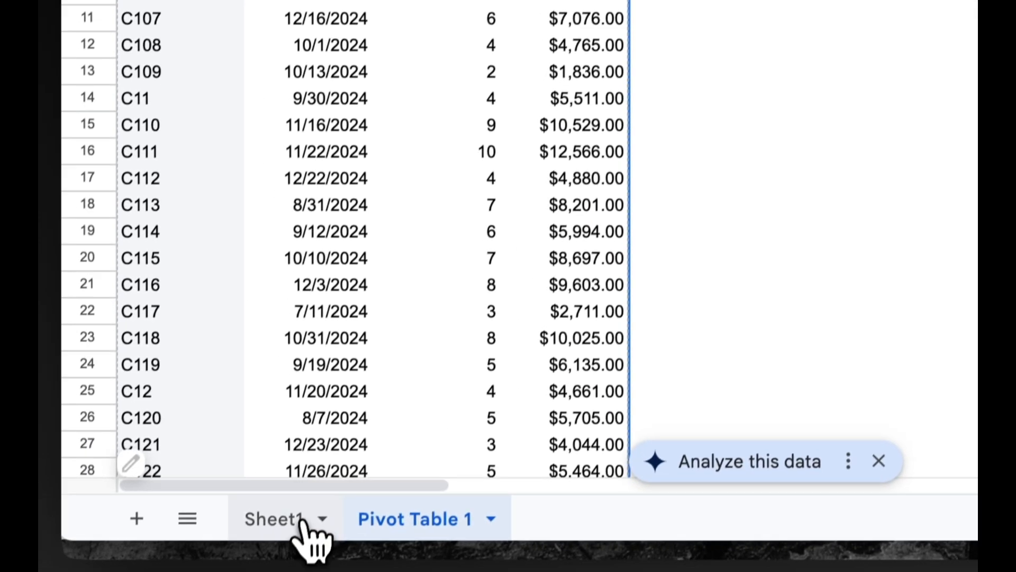
# Add a new blank sheet to the workbook.
pyautogui.click(337, 529)
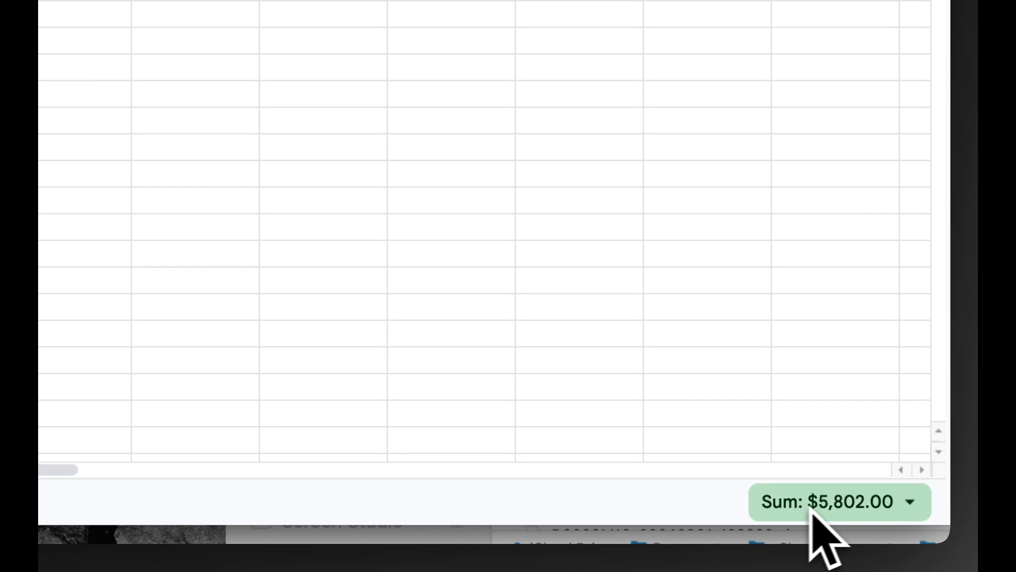
pyautogui.click(427, 511)
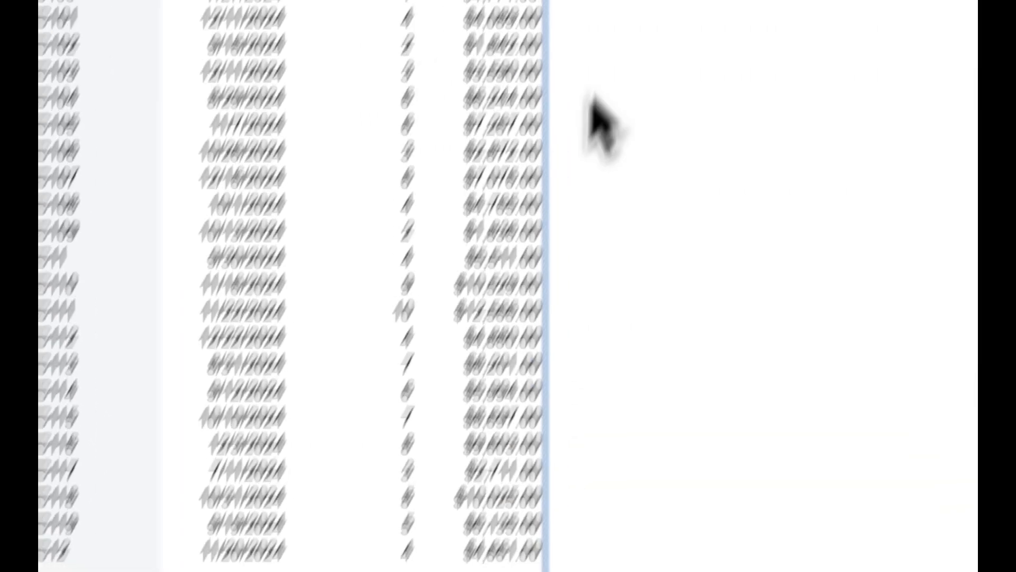
pyautogui.click(528, 151)
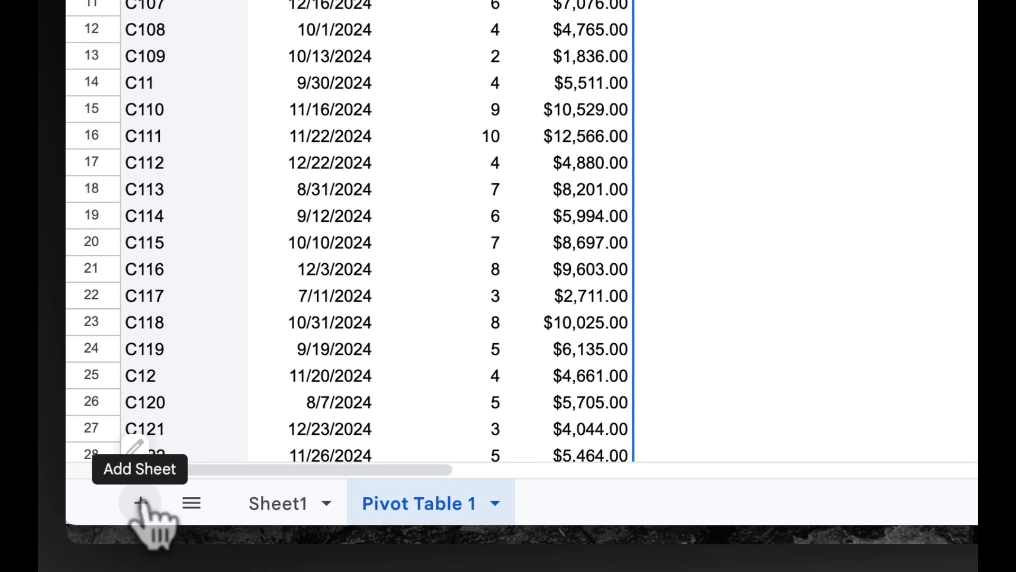
pyautogui.click(141, 502)
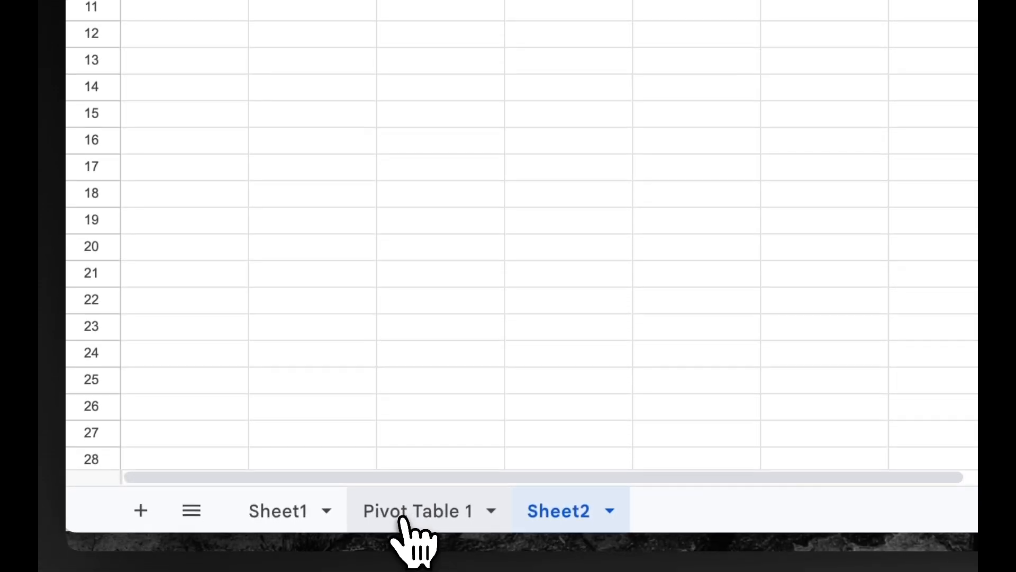
# Copy columns A to D of the Pivot Table 1 sheet and paste them as values only at A1 of Sheet2.
pyautogui.click(402, 511)
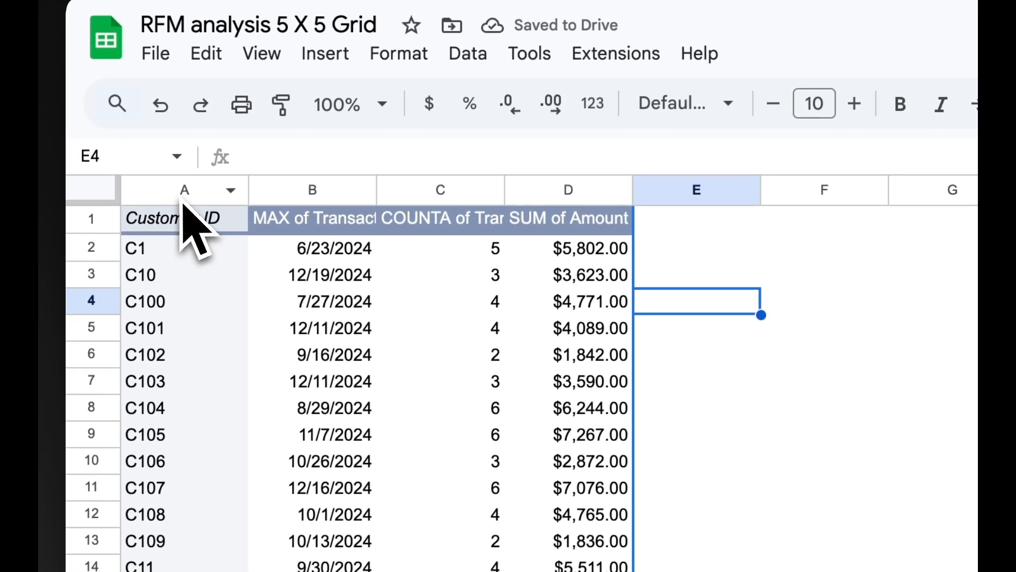
pyautogui.click(177, 190)
pyautogui.moveTo(177, 190); pyautogui.dragTo(521, 206)
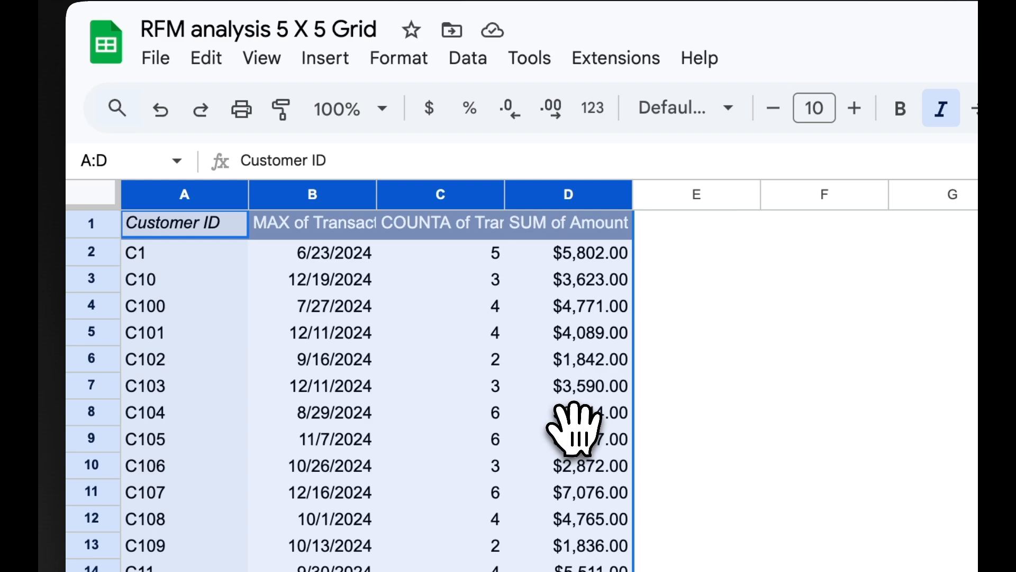
pyautogui.press('super+shift+c')
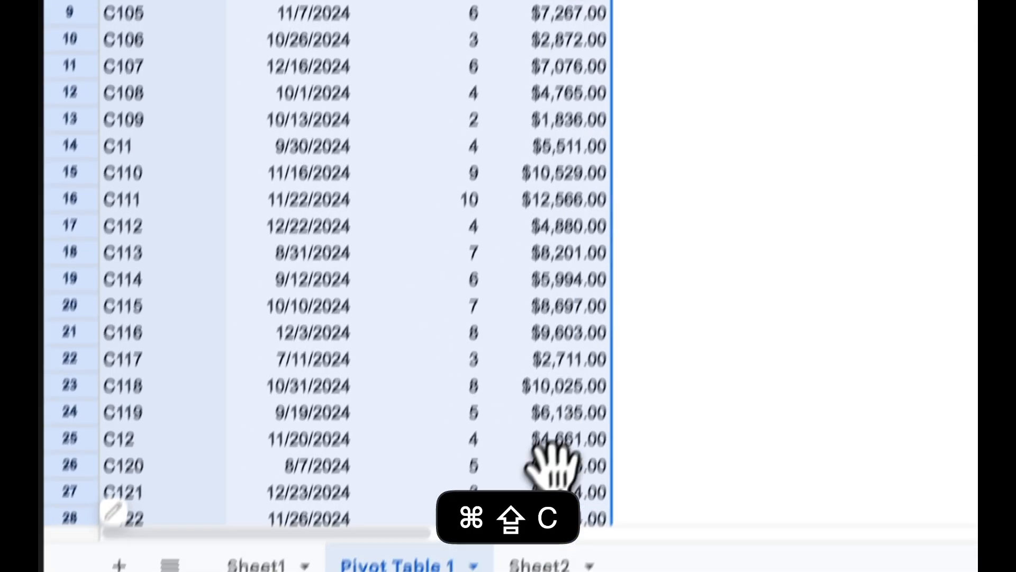
pyautogui.click(562, 509)
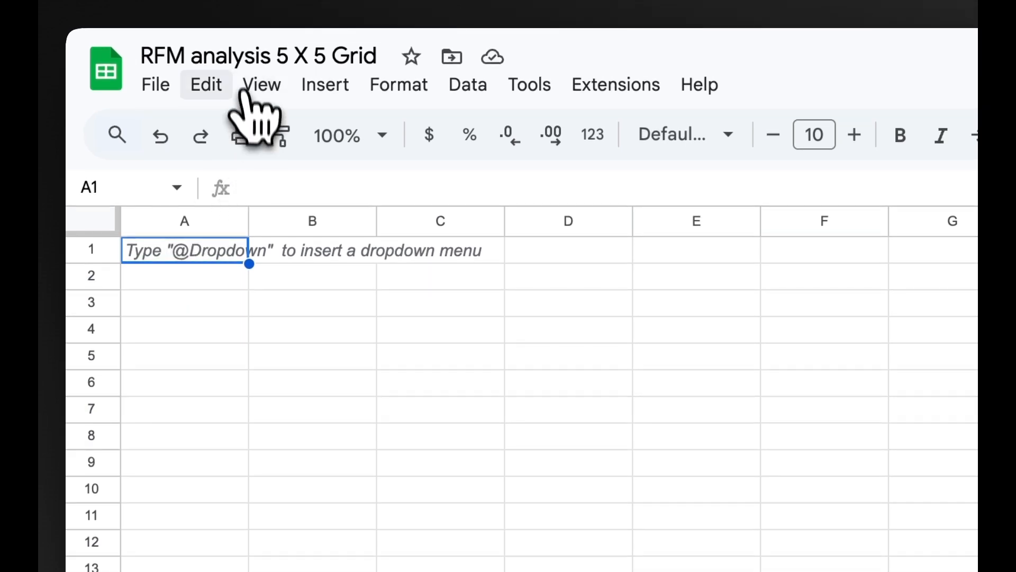
pyautogui.click(216, 91)
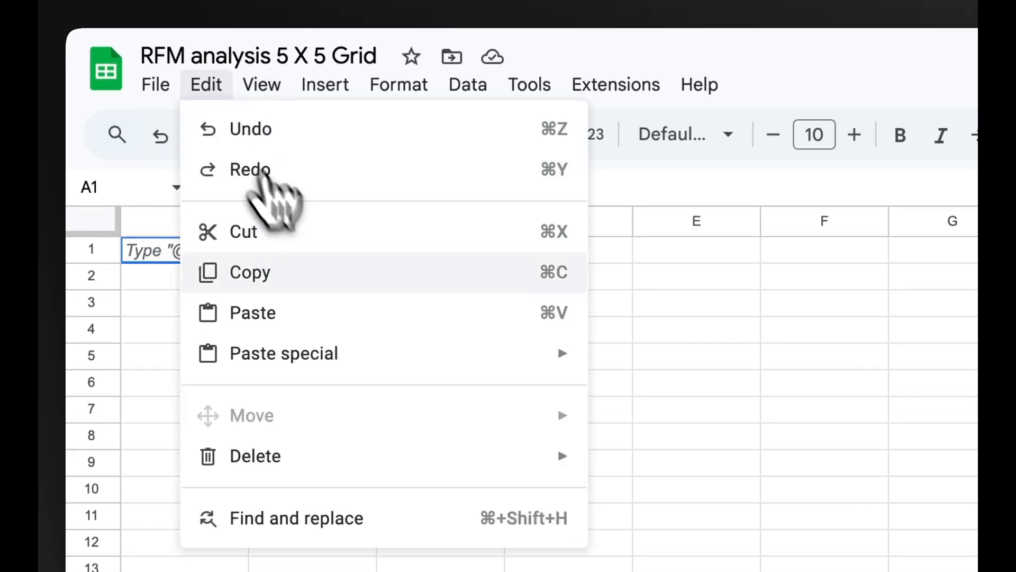
pyautogui.moveTo(439, 364)
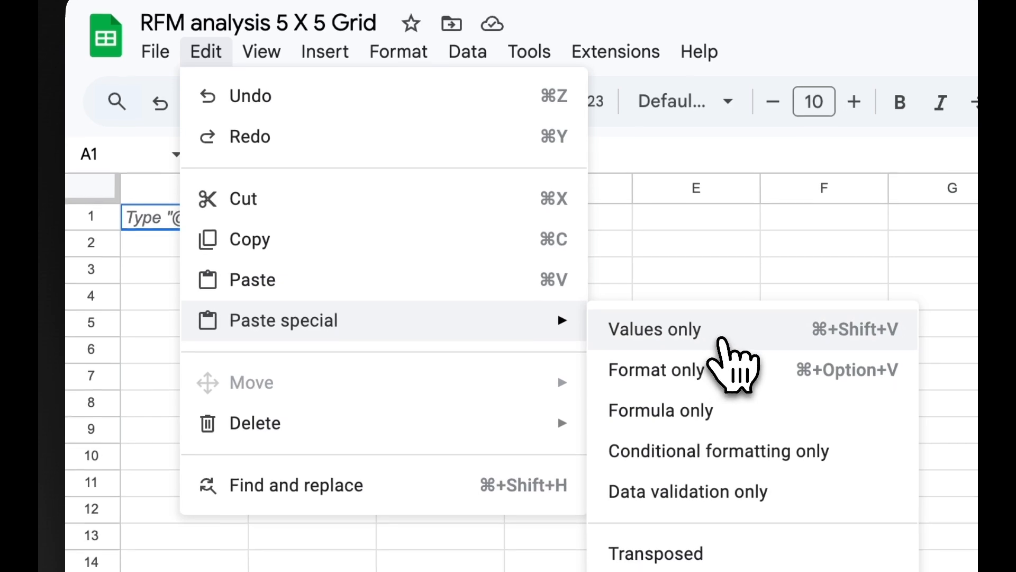
pyautogui.click(722, 371)
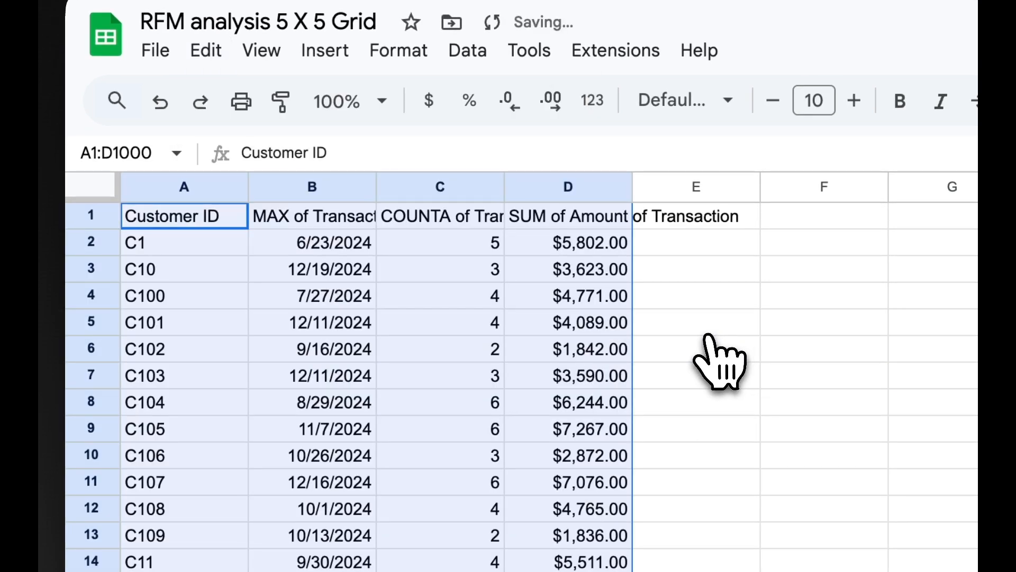
# Format the header cells A1 to D1 as bold, centred, wrapped text.
pyautogui.click(185, 222)
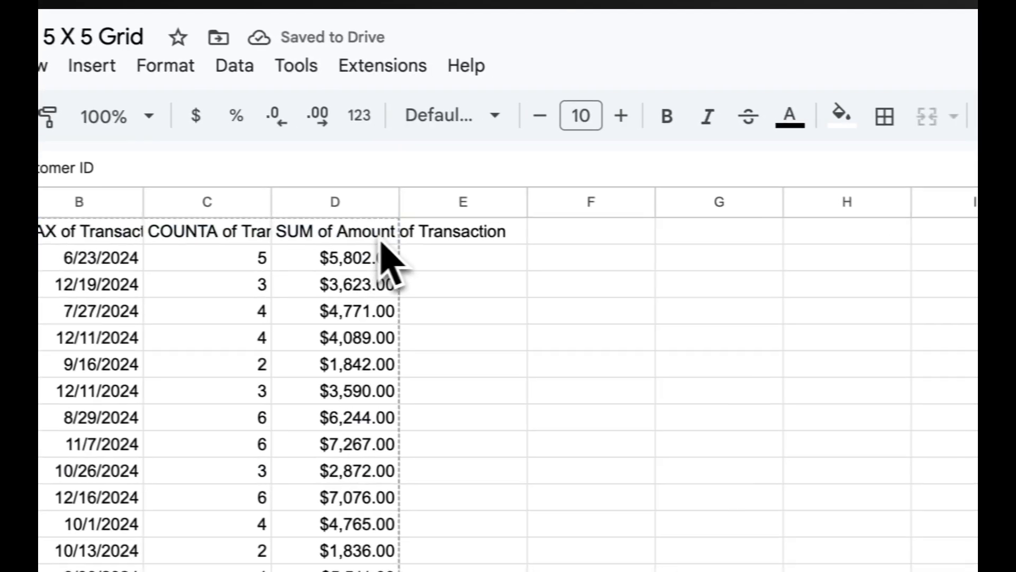
pyautogui.keyDown('shift'); pyautogui.click(382, 239); pyautogui.keyUp('shift')
pyautogui.click(667, 117)
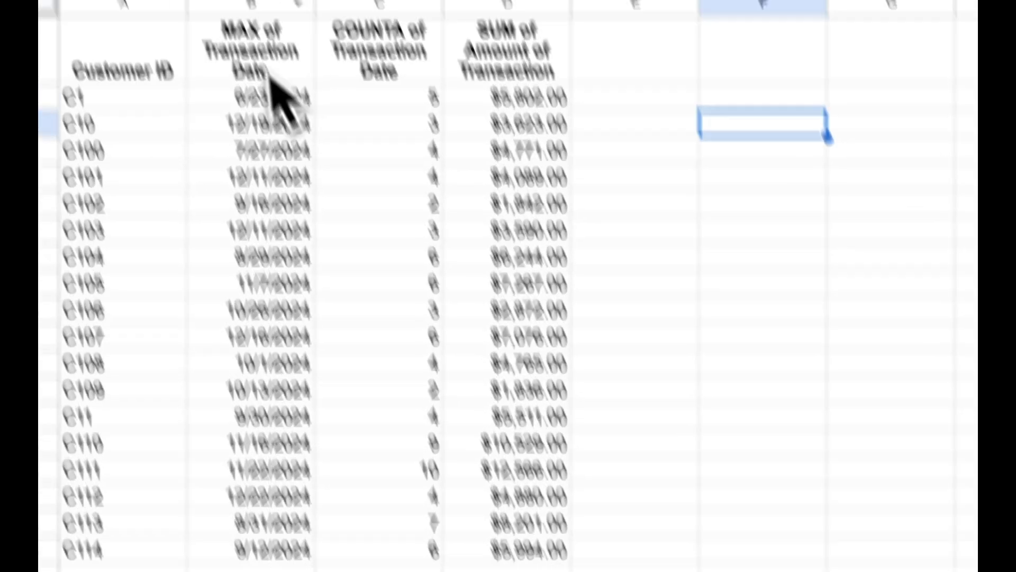
pyautogui.click(69, 230)
# Rename the header in B1 as "Last Transaction Date".
pyautogui.doubleClick(296, 166)
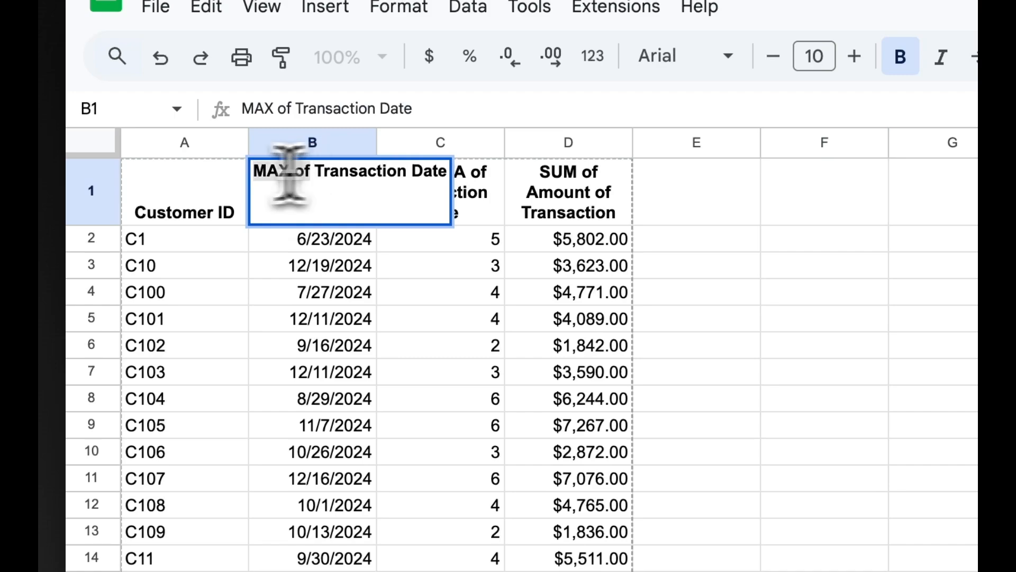
pyautogui.moveTo(302, 154); pyautogui.dragTo(218, 161)
pyautogui.write('LAST')
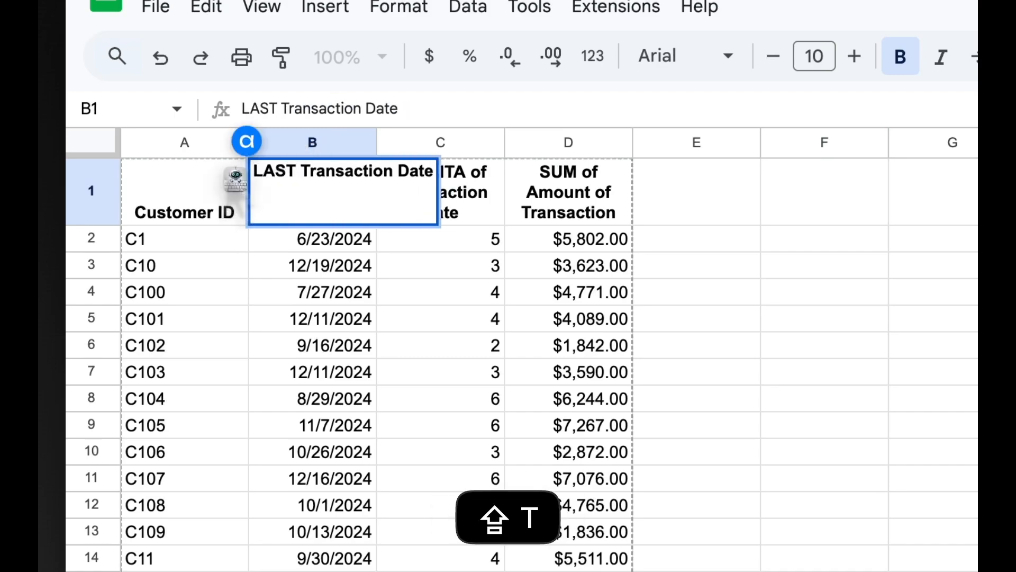
pyautogui.press('BackSpace')
pyautogui.press('BackSpace')
pyautogui.press('BackSpace')
pyautogui.write('ast')
pyautogui.press('Return')
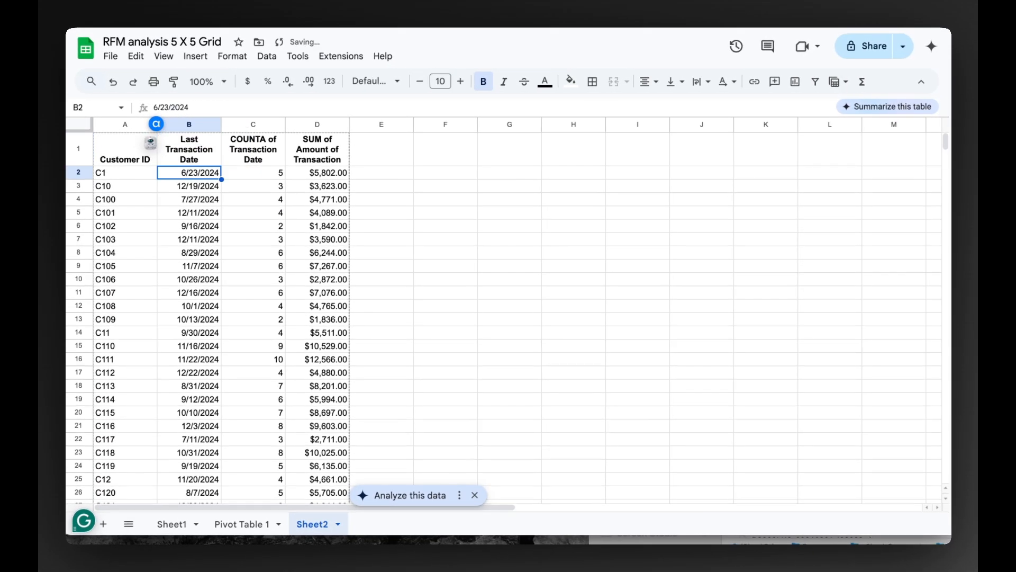
# Replace the header in C1 with "Frequency".
pyautogui.press('Up')
pyautogui.press('Right')
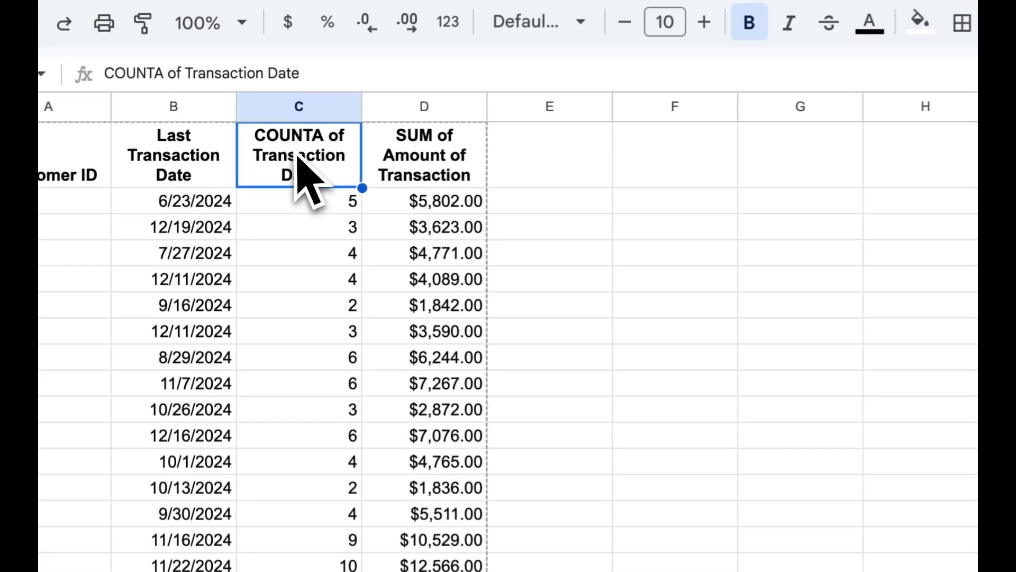
pyautogui.doubleClick(304, 169)
pyautogui.press('super+a')
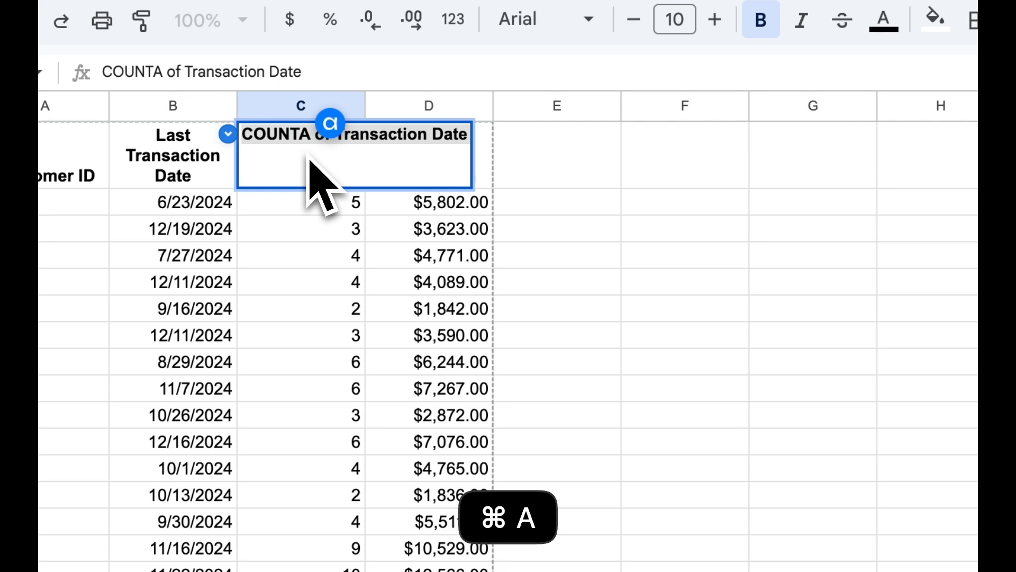
pyautogui.write('Frequency')
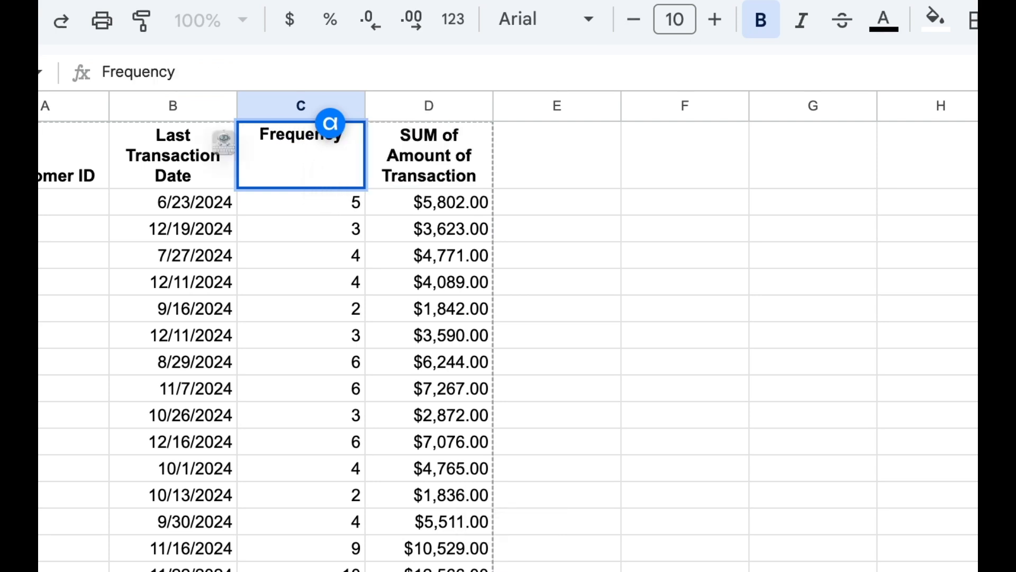
# Replace the header in D1 with "Total Amount".
pyautogui.click(462, 183)
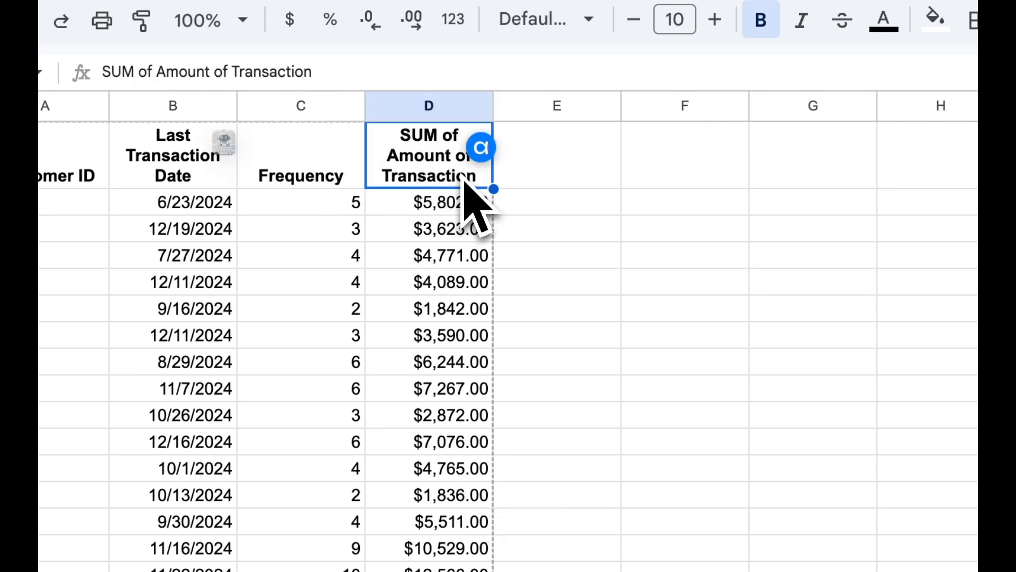
pyautogui.write('Total Amount')
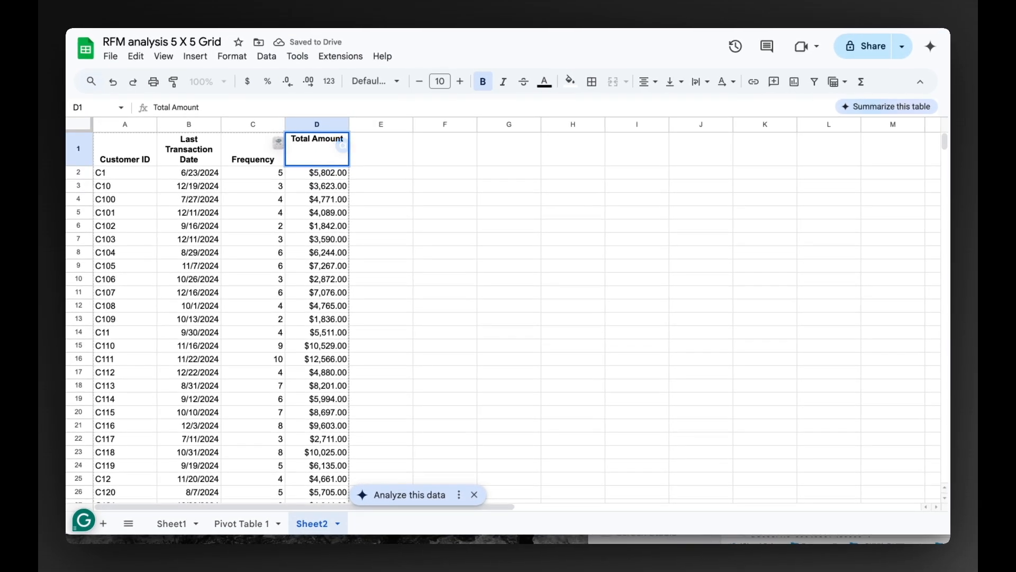
pyautogui.press('Return')
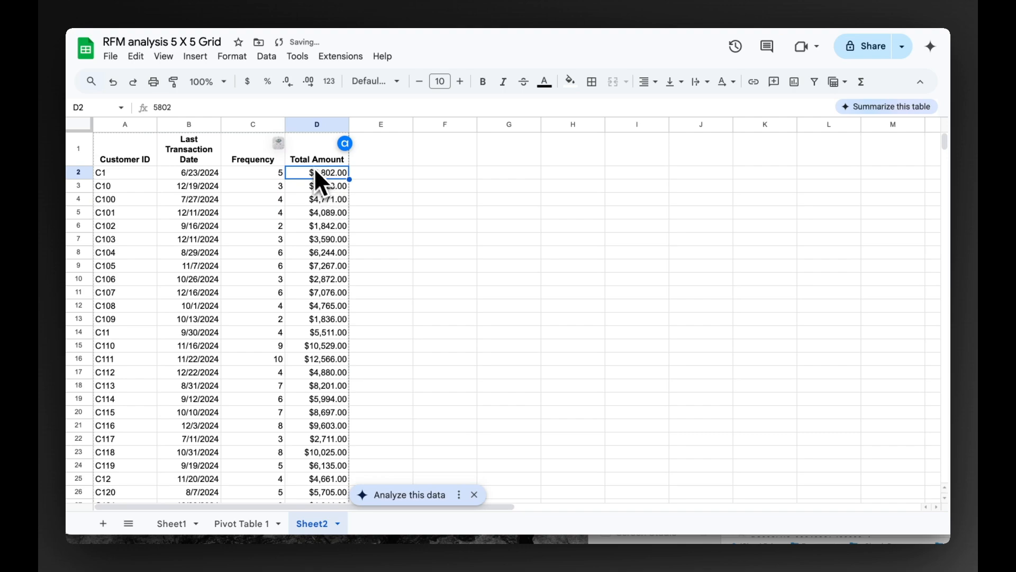
pyautogui.click(209, 162)
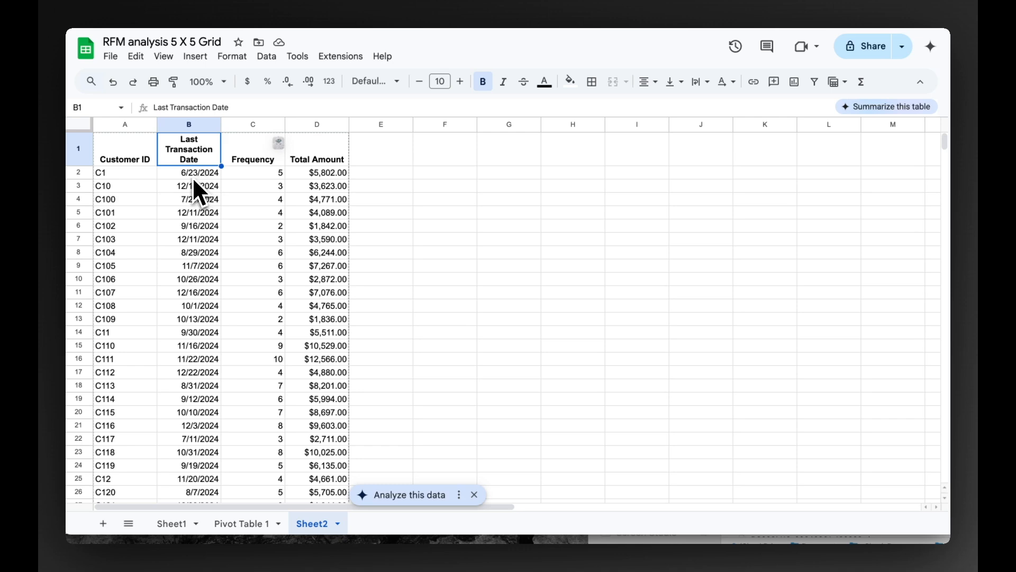
pyautogui.click(376, 163)
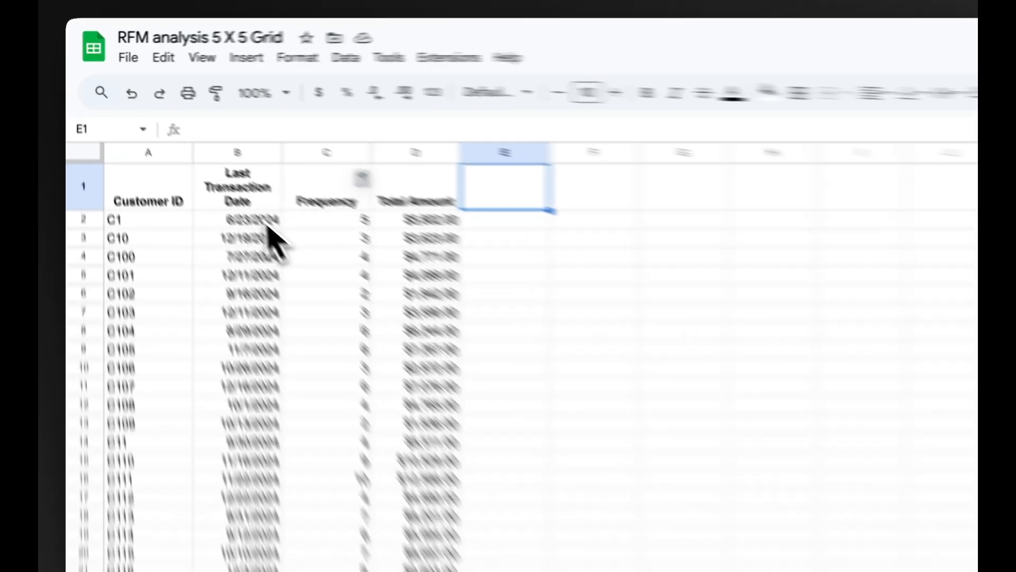
pyautogui.click(206, 175)
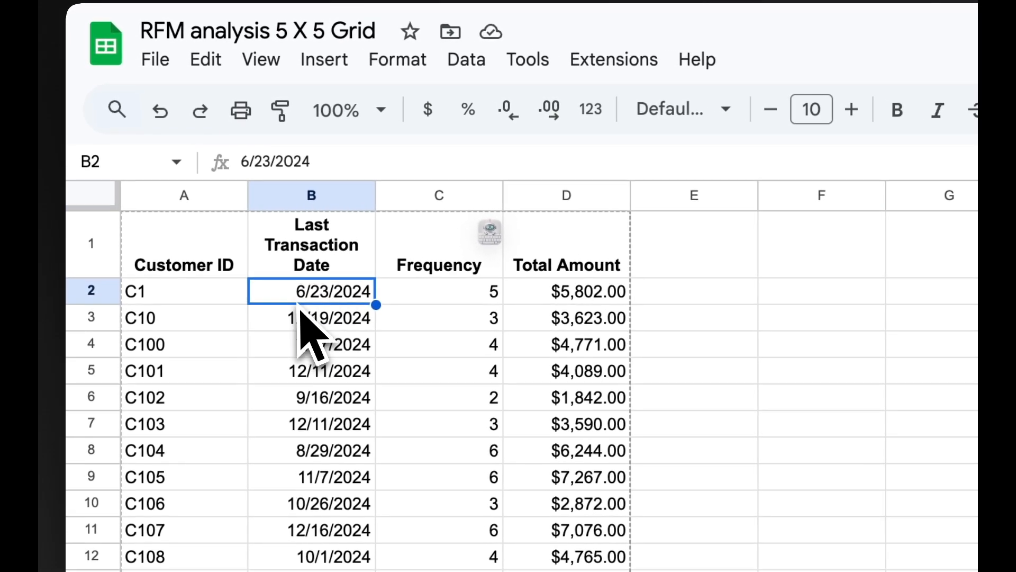
pyautogui.click(725, 262)
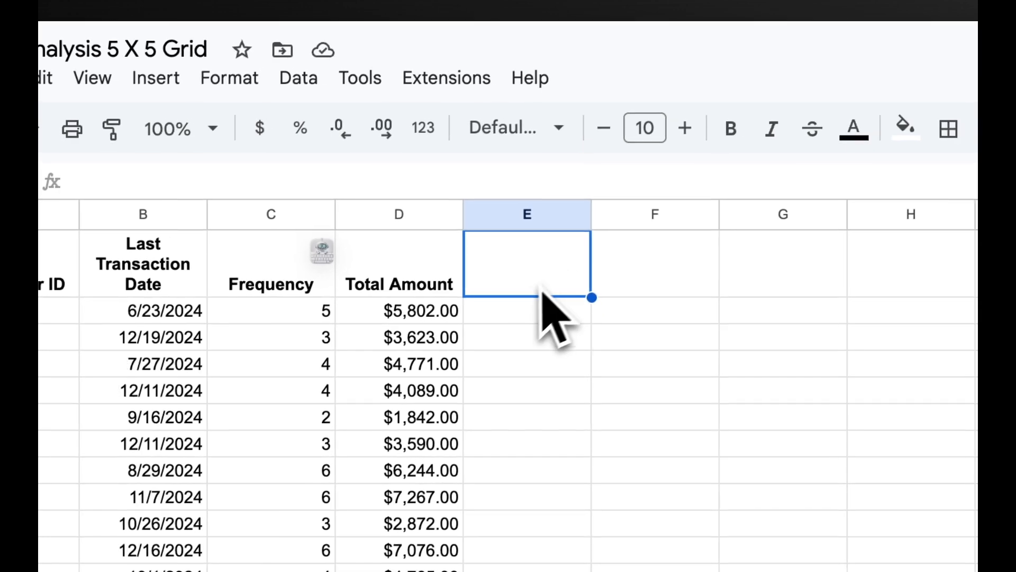
# Enter =date(2025,1,1)-B2 in E2 and accept the suggested autofill for the remaining customer rows in column E.
pyautogui.click(515, 317)
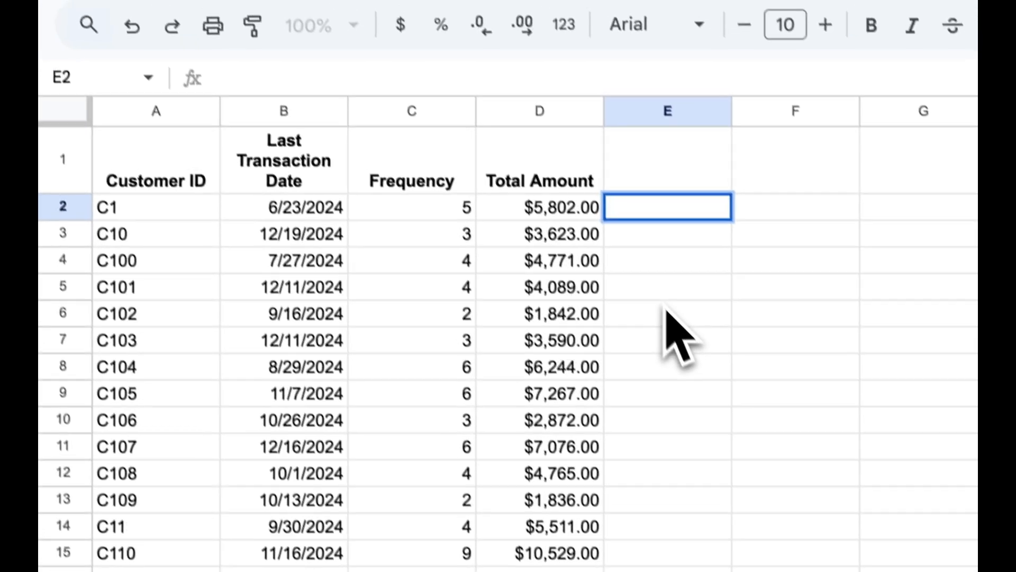
pyautogui.write('=dat')
pyautogui.write('e(')
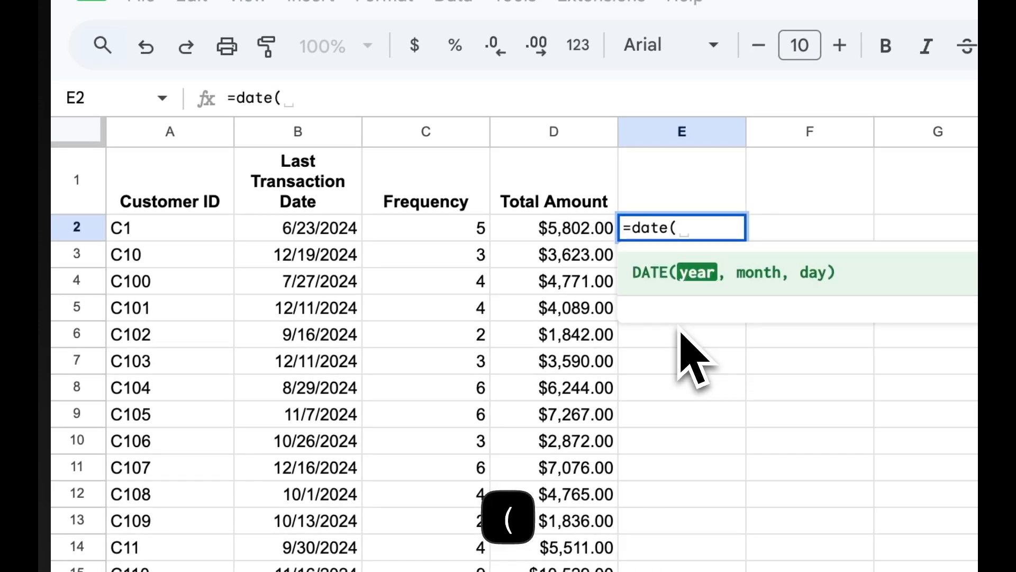
pyautogui.write('202')
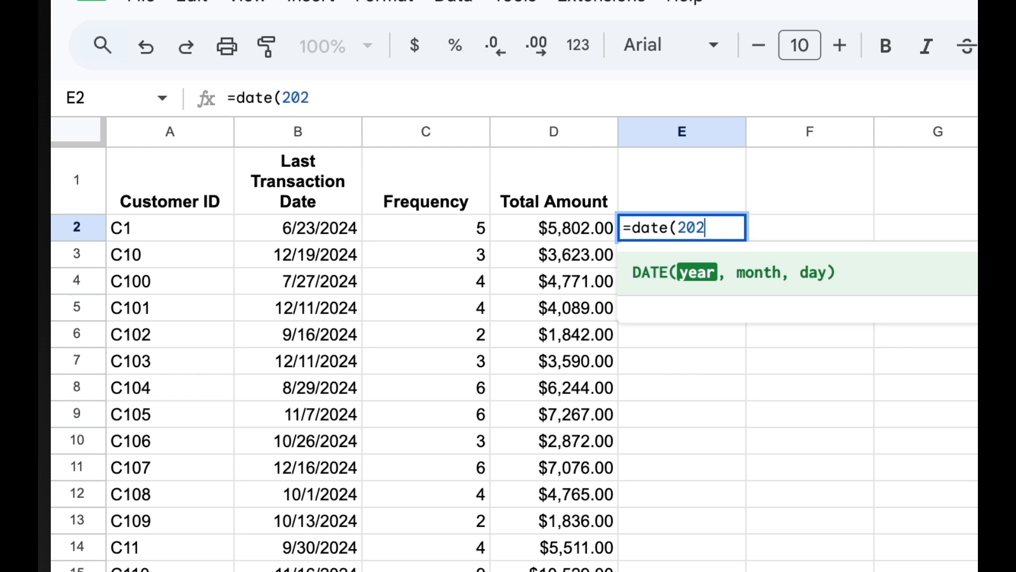
pyautogui.write('5,1,')
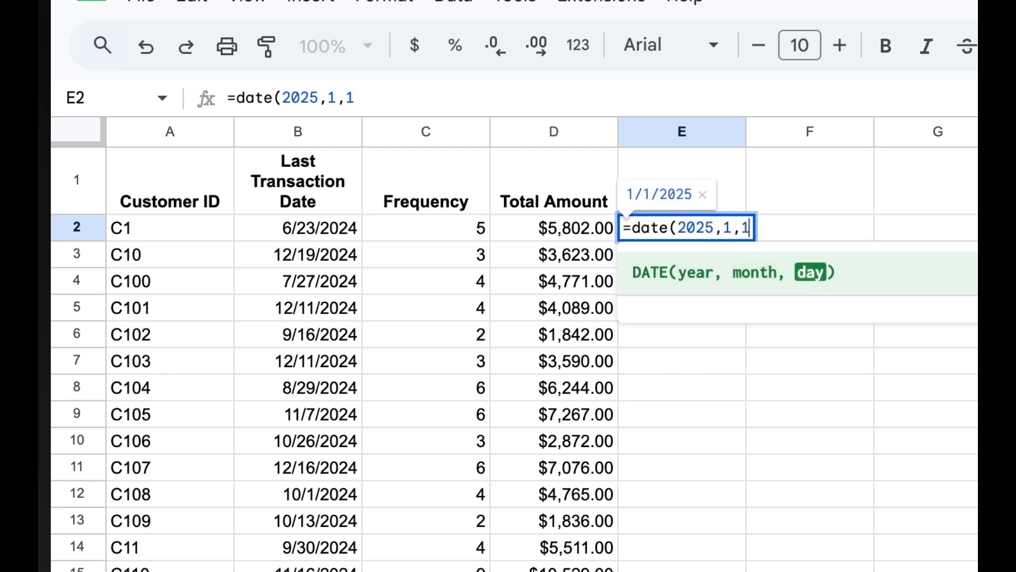
pyautogui.write('1)')
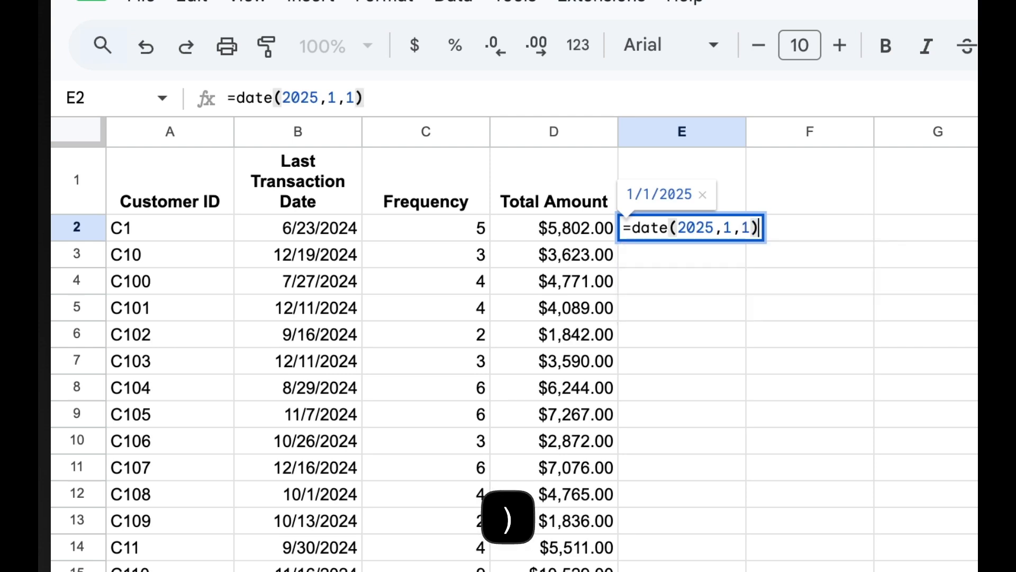
pyautogui.write('-')
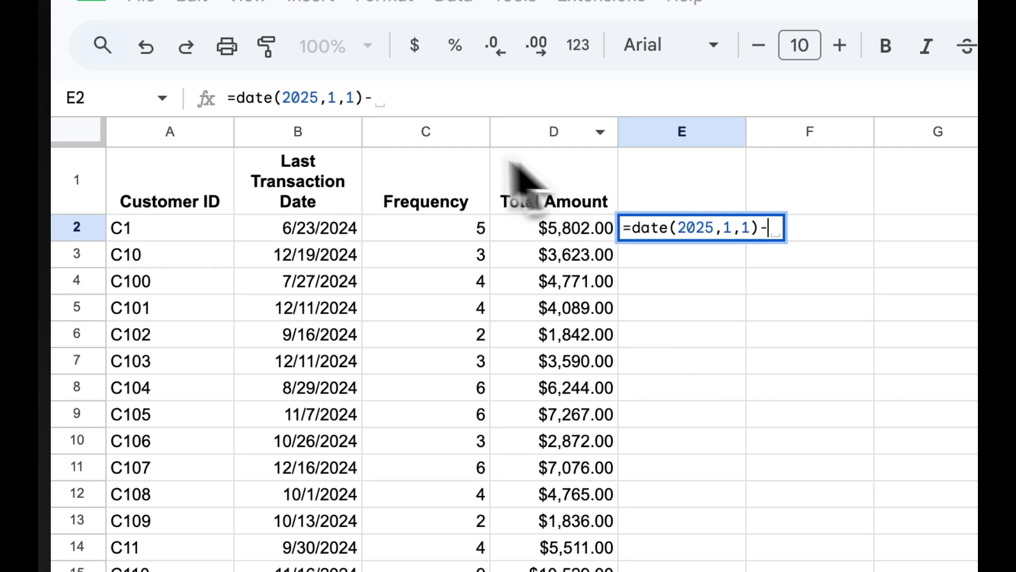
pyautogui.click(319, 236)
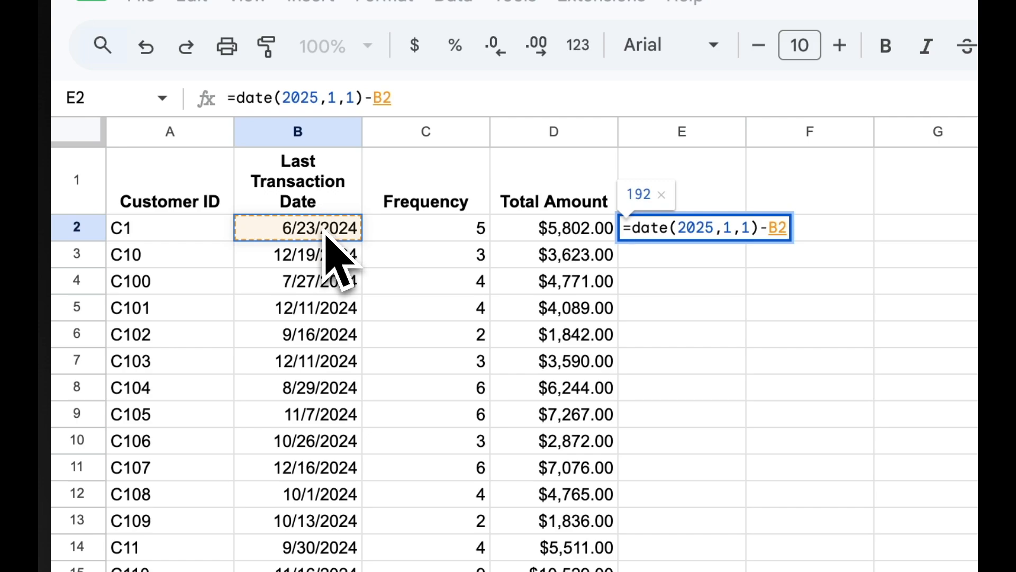
pyautogui.press('Return')
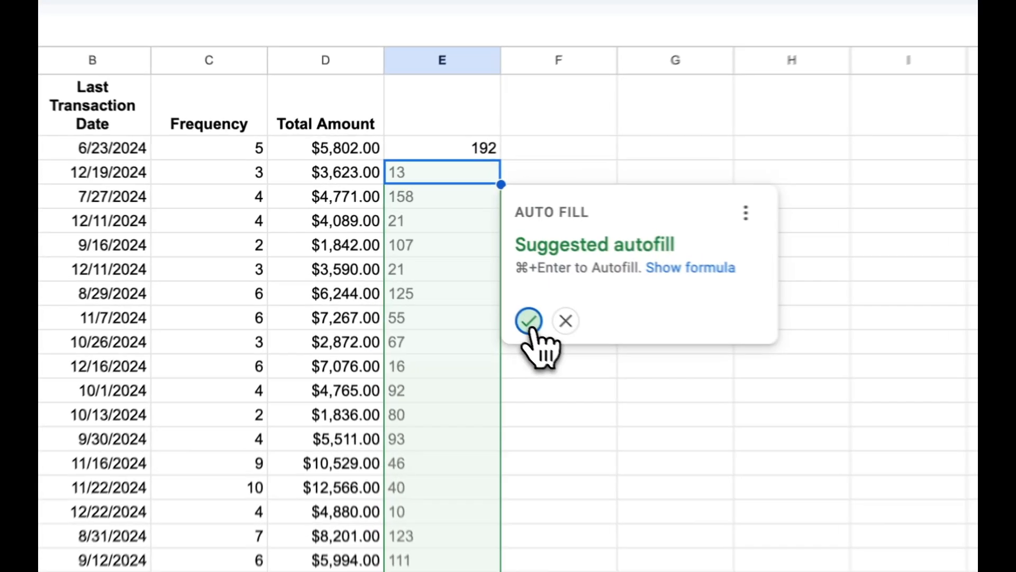
pyautogui.click(429, 268)
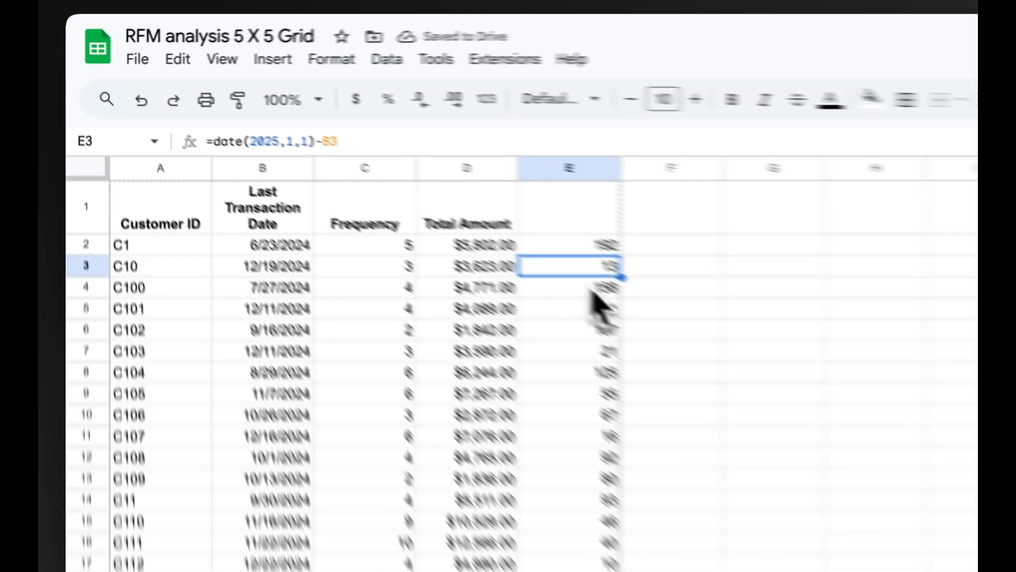
# Examine the formula in E4, checking its fixed reference date and the last transaction date it subtracts.
pyautogui.click(592, 291)
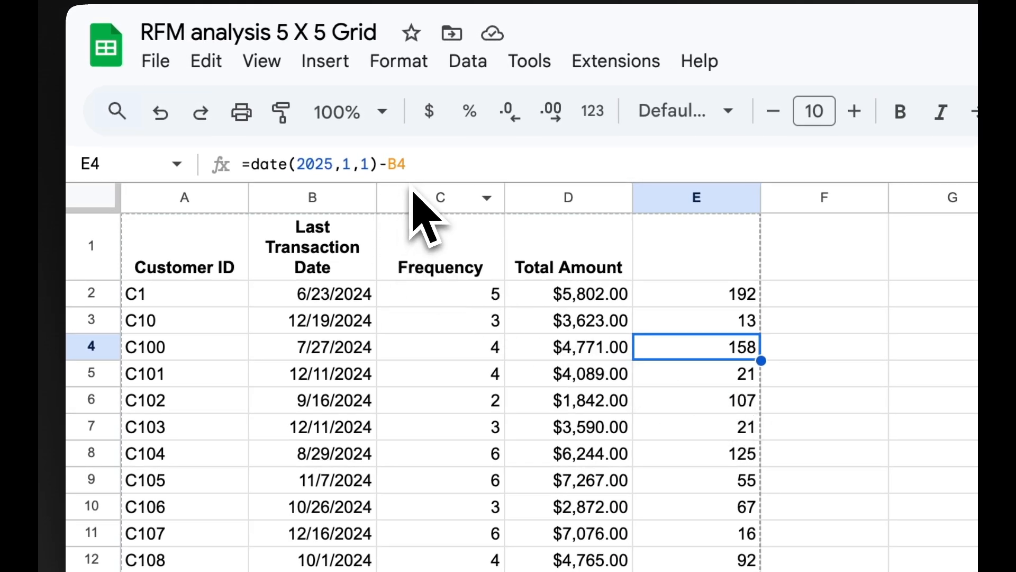
pyautogui.moveTo(411, 185); pyautogui.dragTo(409, 210)
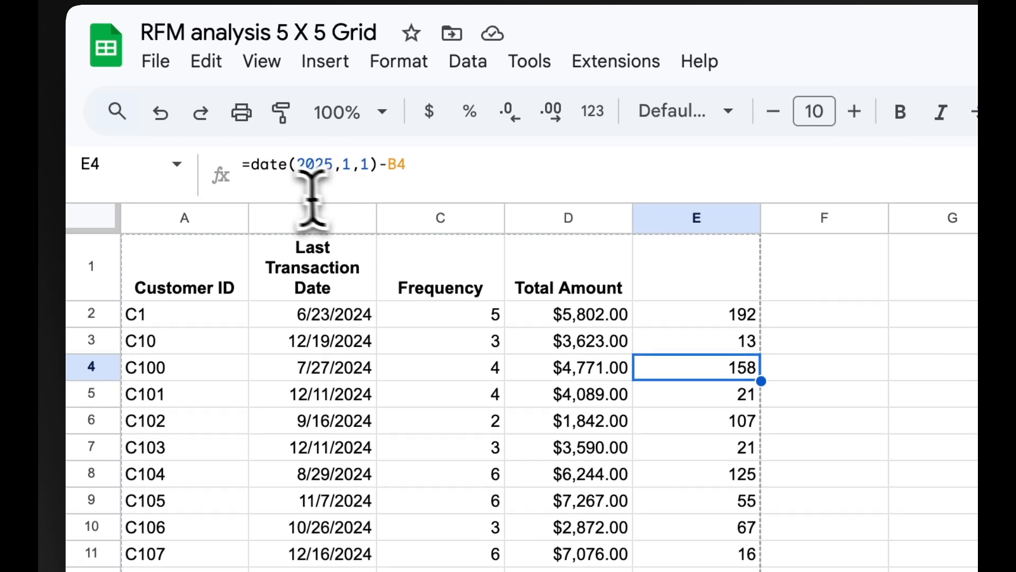
pyautogui.click(296, 196)
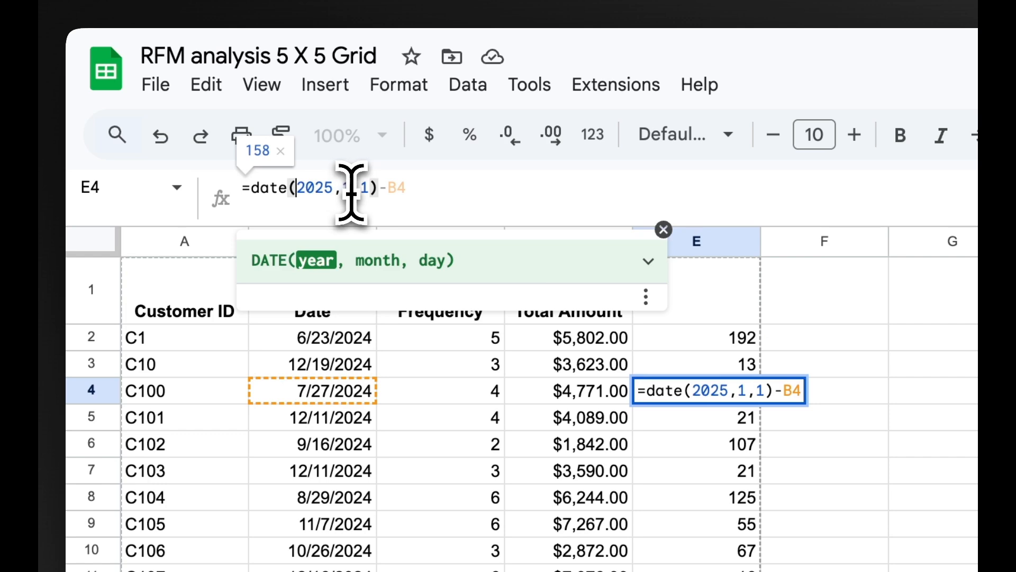
pyautogui.moveTo(369, 191); pyautogui.dragTo(312, 191)
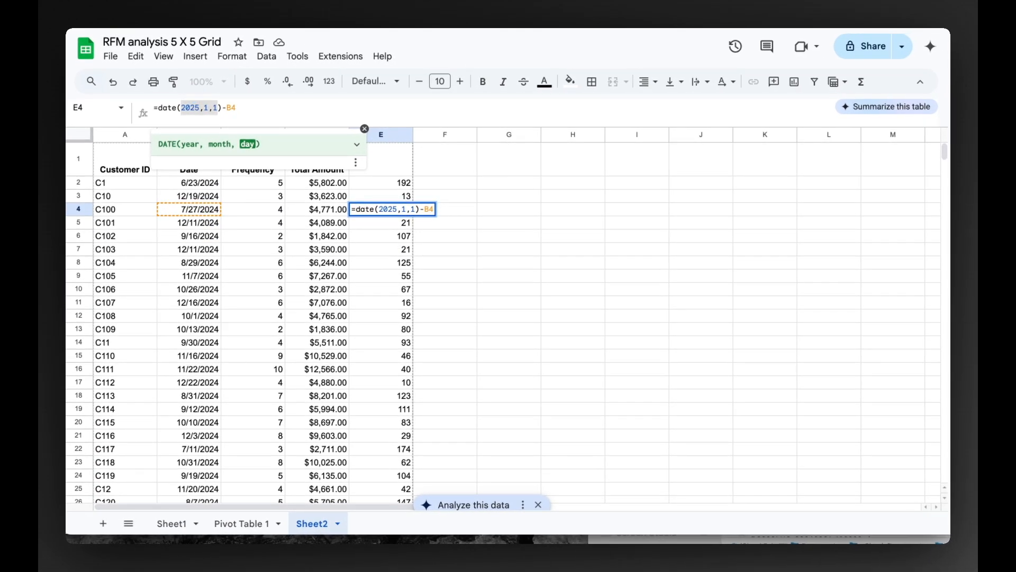
pyautogui.moveTo(238, 110); pyautogui.dragTo(228, 109)
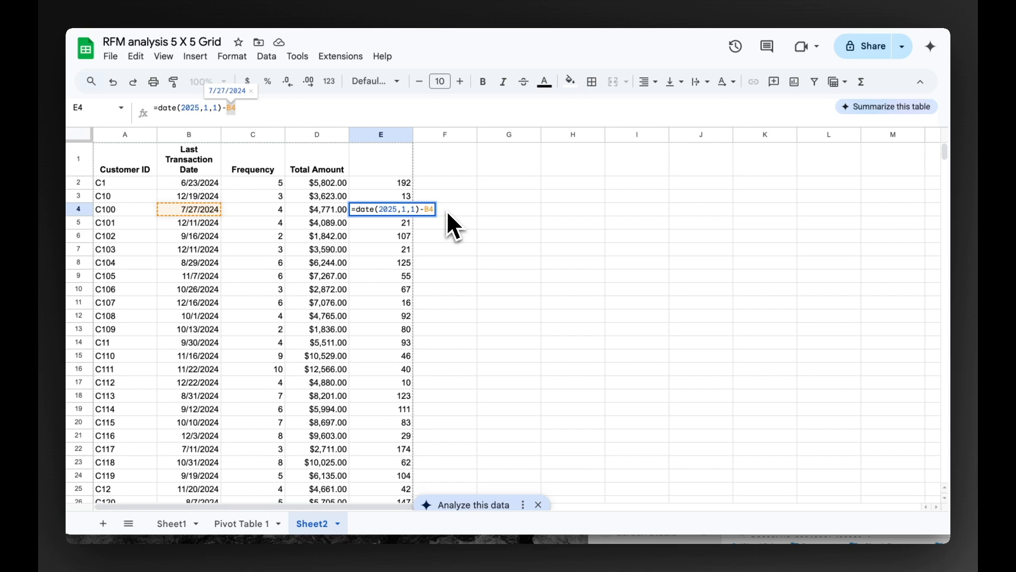
pyautogui.press('Return')
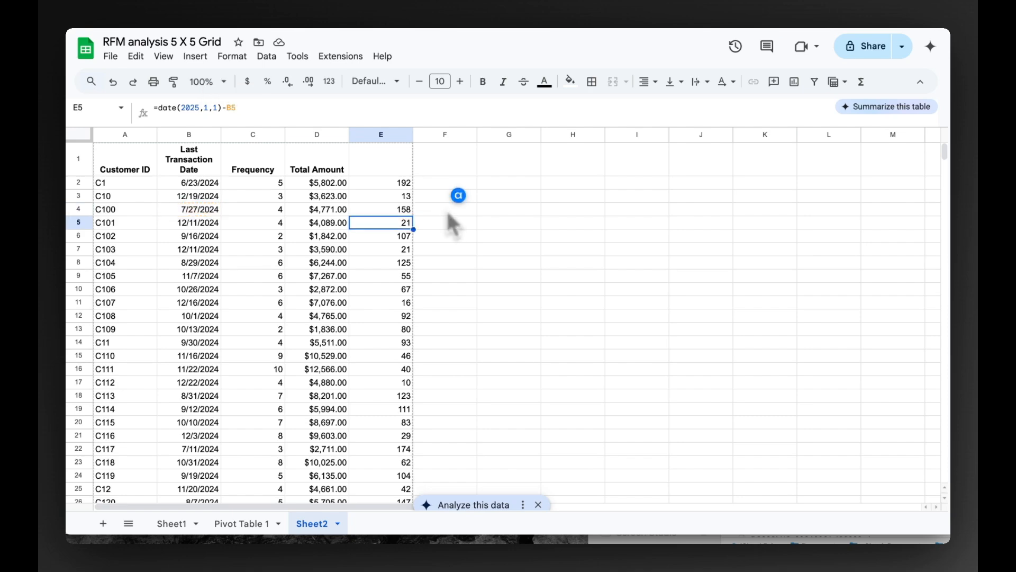
# Enter the header "Days Since Last Purchase" in E1.
pyautogui.click(382, 162)
pyautogui.write('Days Since')
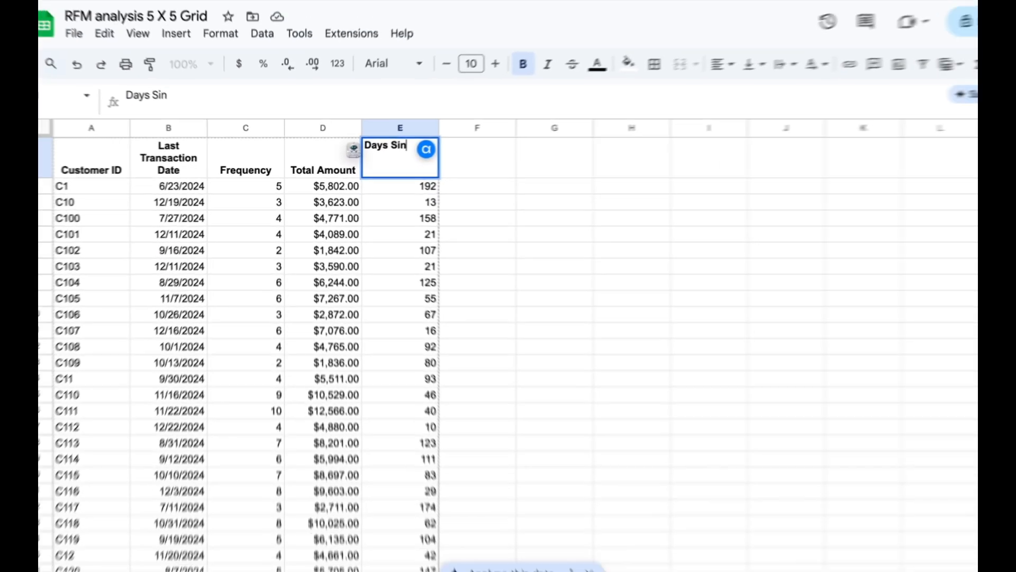
pyautogui.write(' Last Purchase')
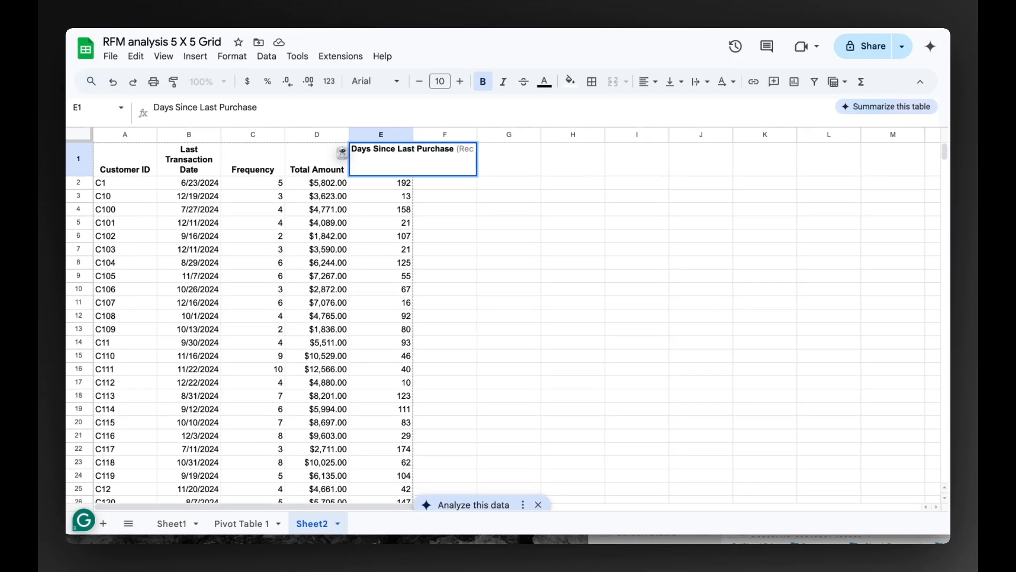
pyautogui.click(397, 183)
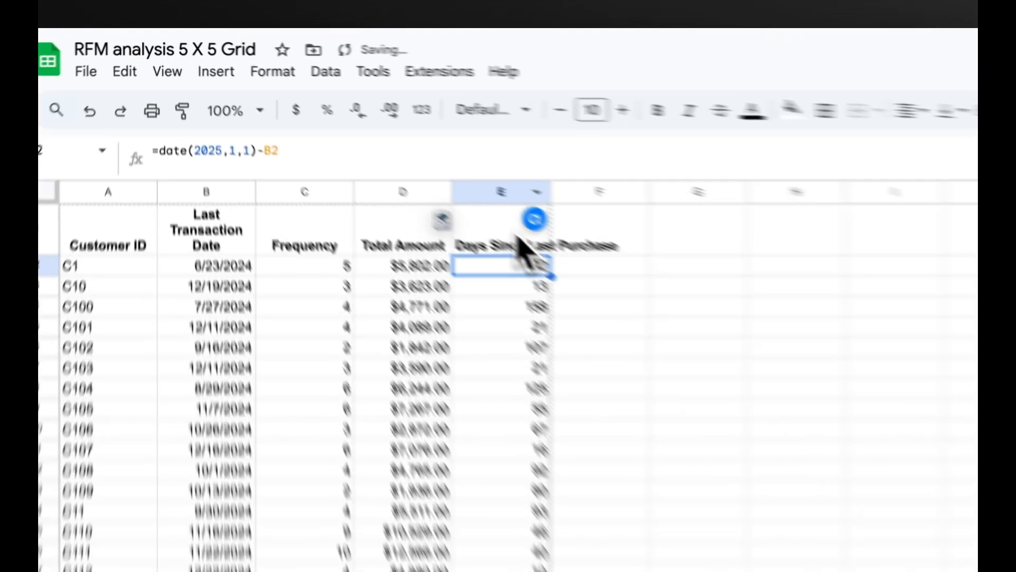
# Wrap the text of the E1 header and center it horizontally.
pyautogui.click(394, 162)
pyautogui.click(233, 56)
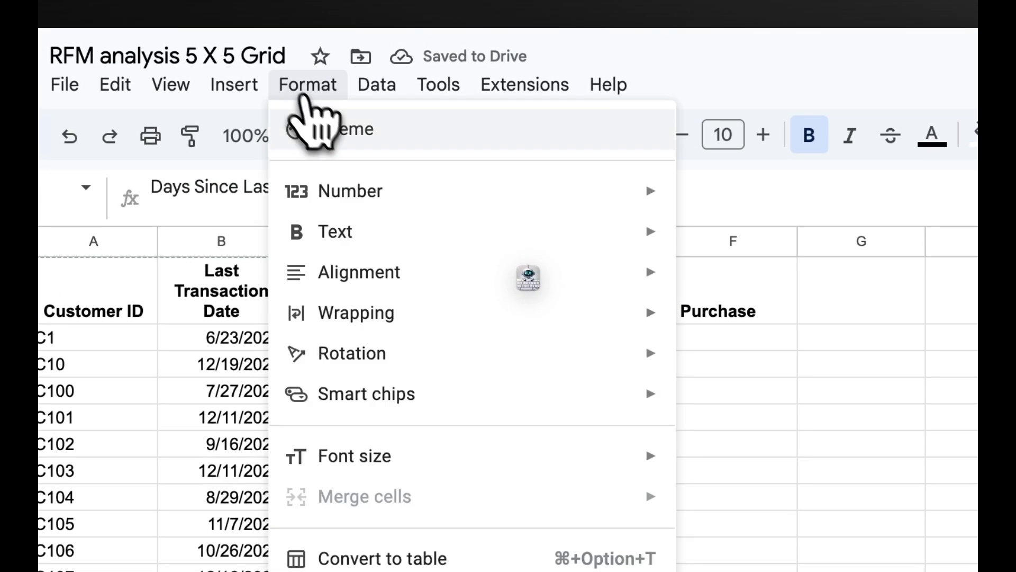
pyautogui.moveTo(389, 318)
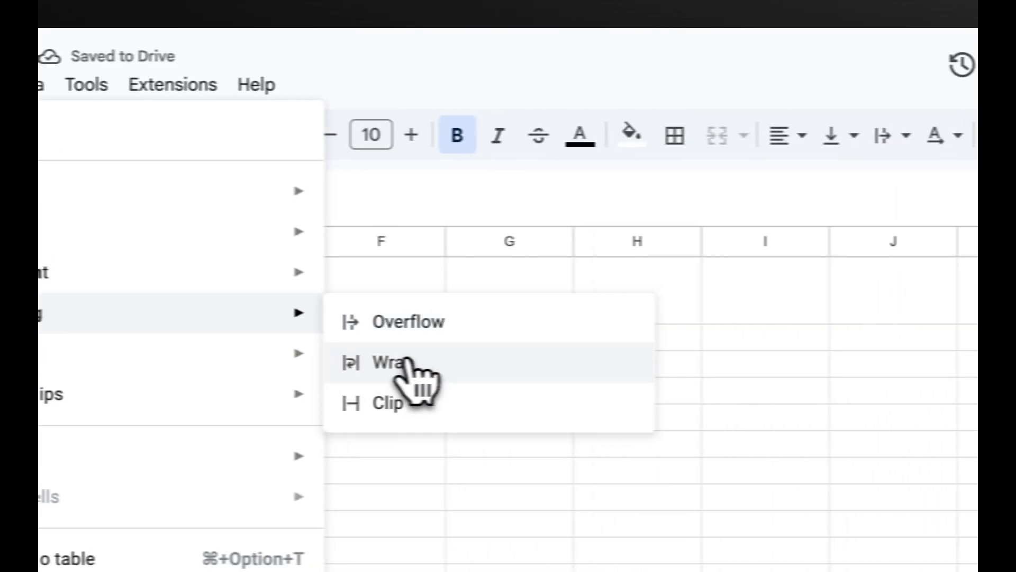
pyautogui.click(404, 365)
pyautogui.click(784, 136)
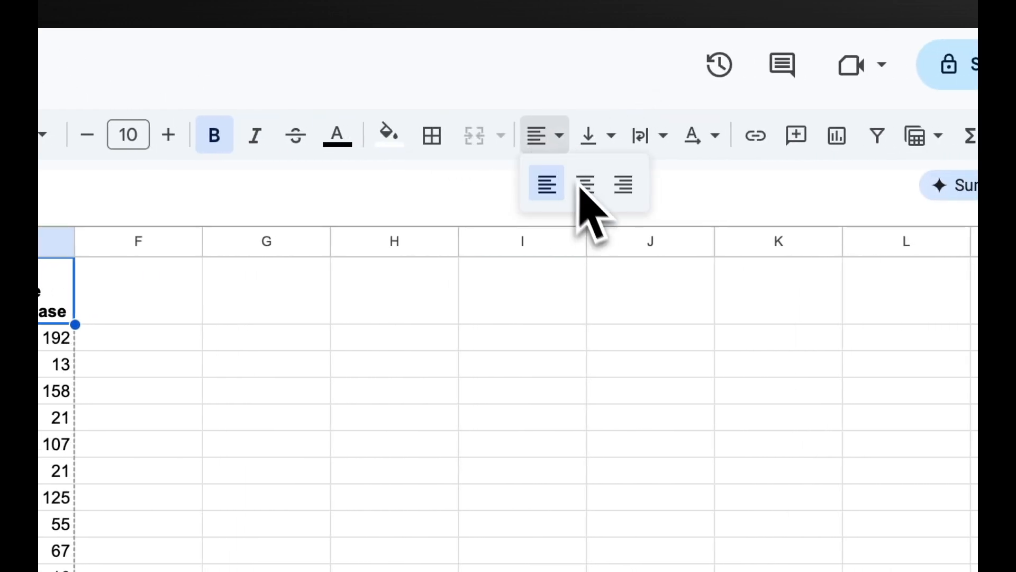
pyautogui.click(585, 184)
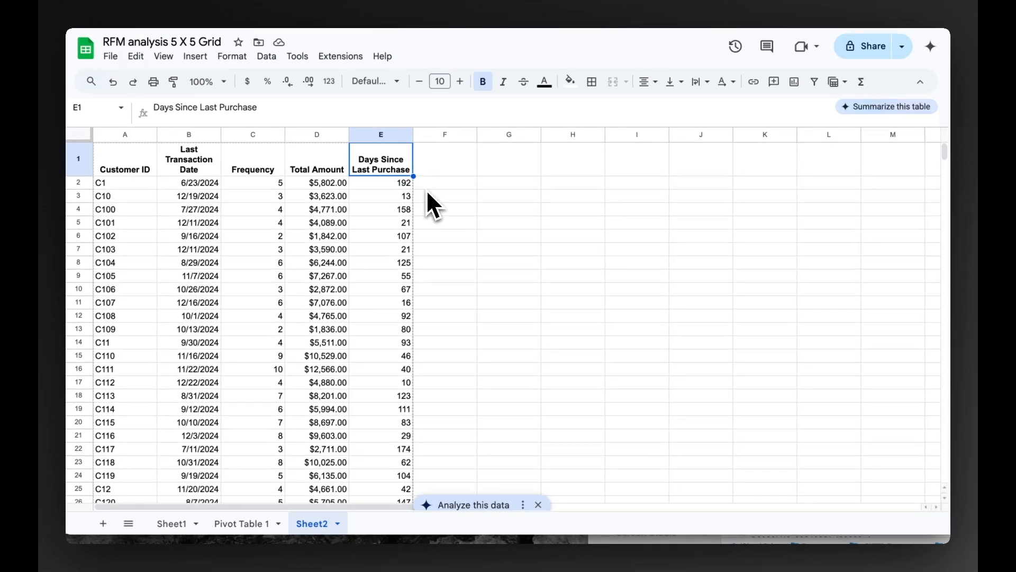
# Enter the header "Recency" in F1 and make it bold.
pyautogui.click(449, 173)
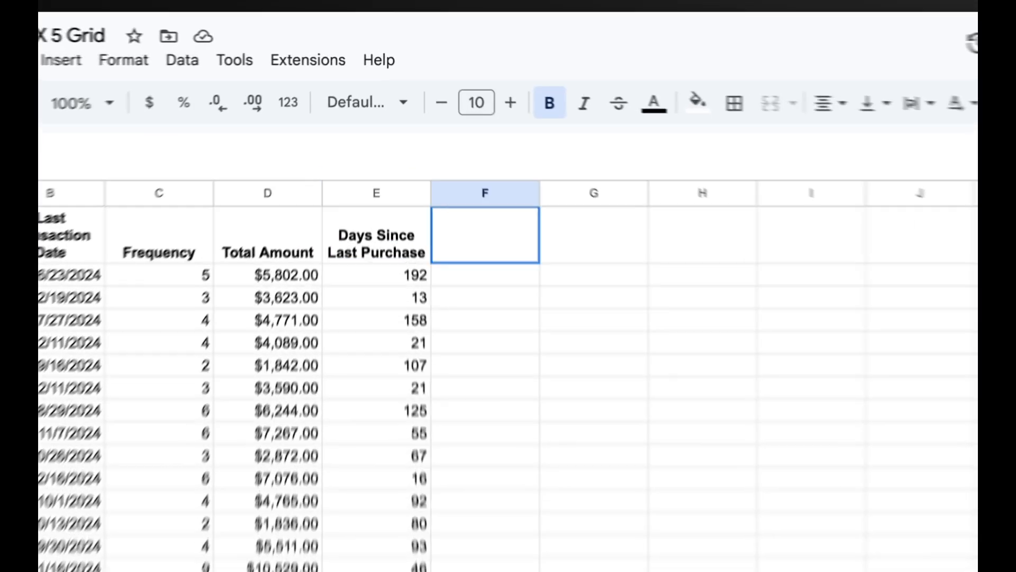
pyautogui.write('Recenc')
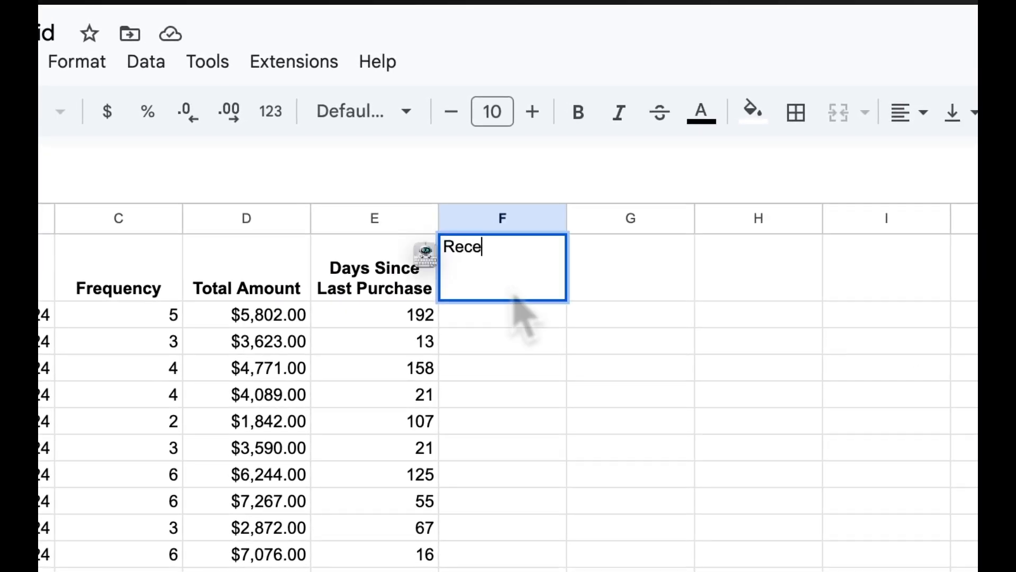
pyautogui.write('y')
pyautogui.press('Up')
pyautogui.press('super+b')
pyautogui.press('Down')
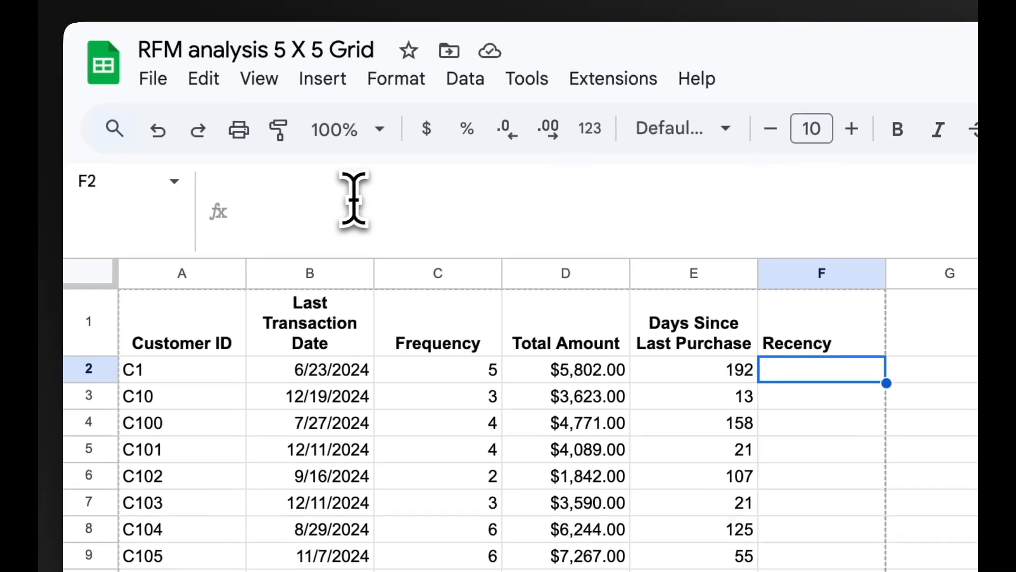
# Enter =IF(PERCENTRANK.INC($E$2:$E, E2) <= 0.2, 5, IF(PERCENTRANK.INC($E$2:$E, E2) <= 0.4, 4, IF(PERCENTRANK.INC($E$2:$E, E2) <= 0.6, 3, IF(PERCENTRANK.INC($E$2:$E, E2) <= 0.8, 2, 1)))) in F2.
pyautogui.click(353, 199)
pyautogui.write('=IF(PERCENTRANK.INC($E$2:$E, E2) <= 0.2, 5, IF(PERCENTRANK.INC($E$2:$E, E2) <= 0.4, 4, IF(PERCENTRANK.INC($E$2:$E, E2) <= 0.6, 3, IF(PERCENTRANK.INC($E$2:$E, E2) <= 0.8, 2, 1))))')
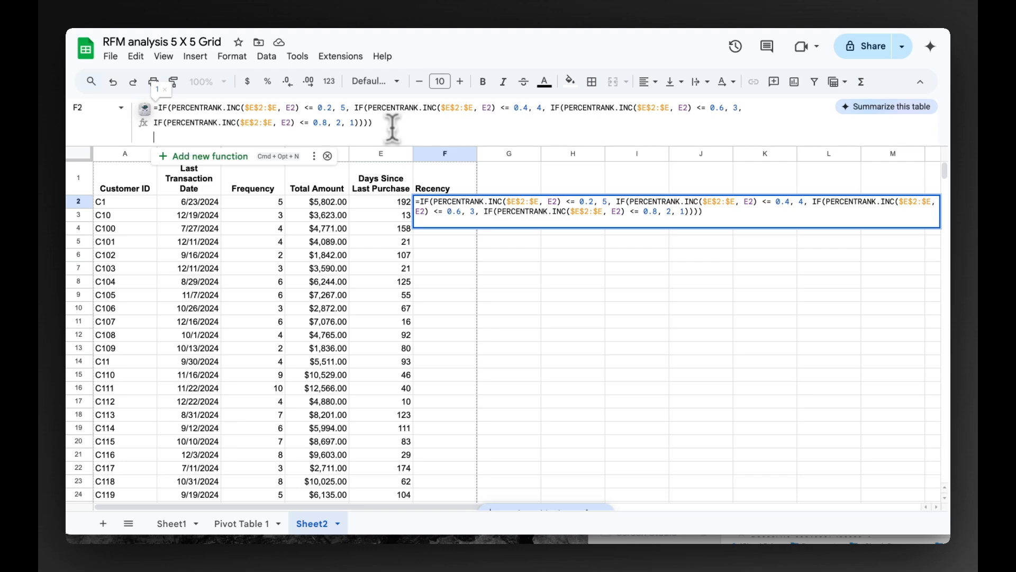
# Examine the percentile thresholds in the F2 recency formula and the score assigned to each one.
pyautogui.moveTo(304, 110); pyautogui.dragTo(332, 111)
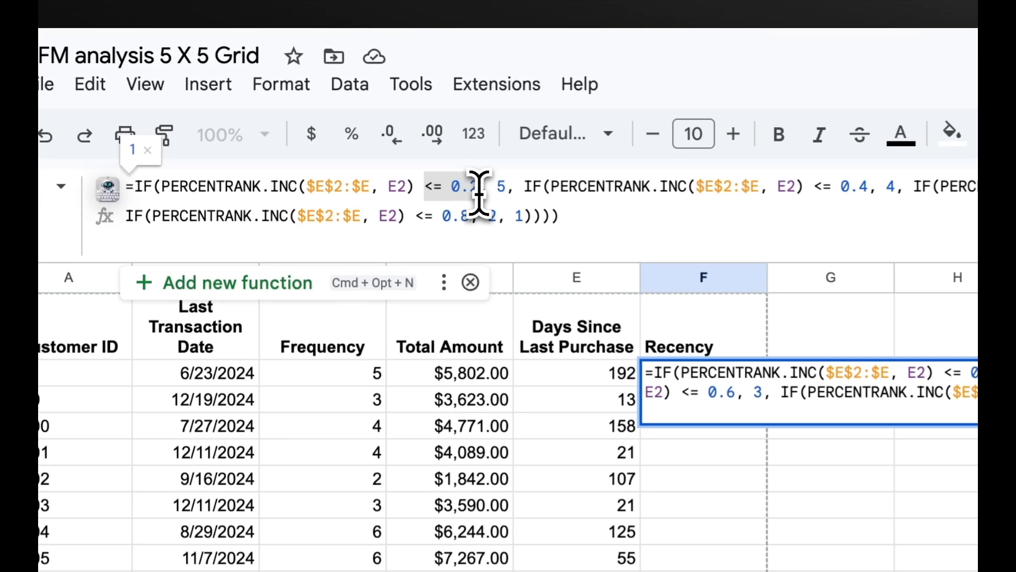
pyautogui.moveTo(479, 191); pyautogui.dragTo(483, 196)
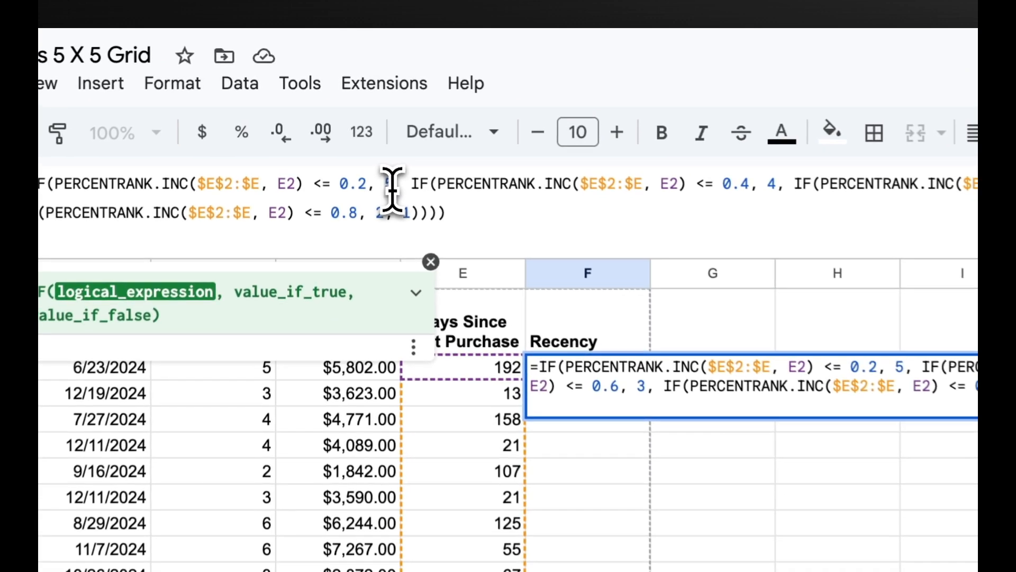
pyautogui.doubleClick(344, 108)
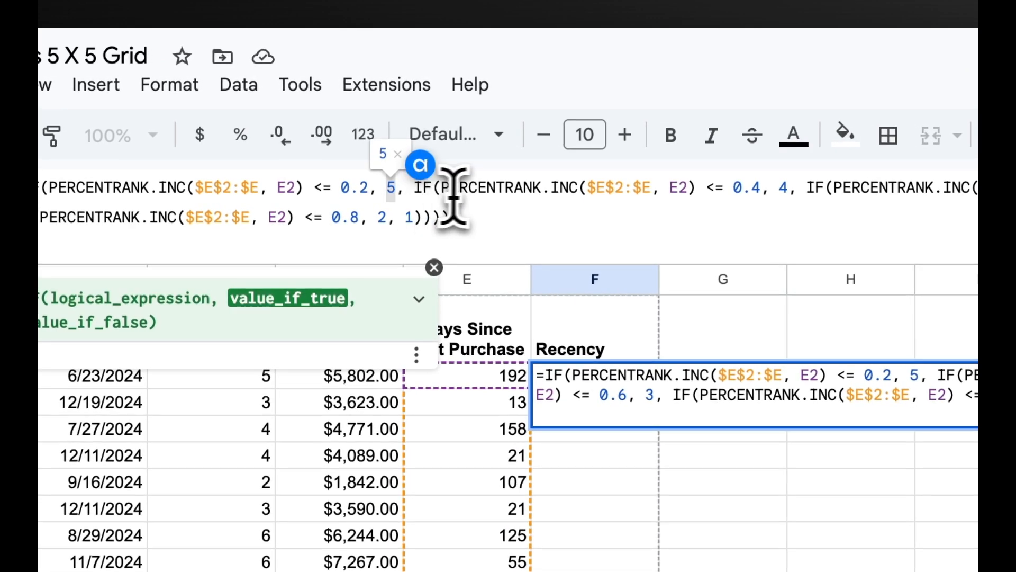
pyautogui.click(477, 190)
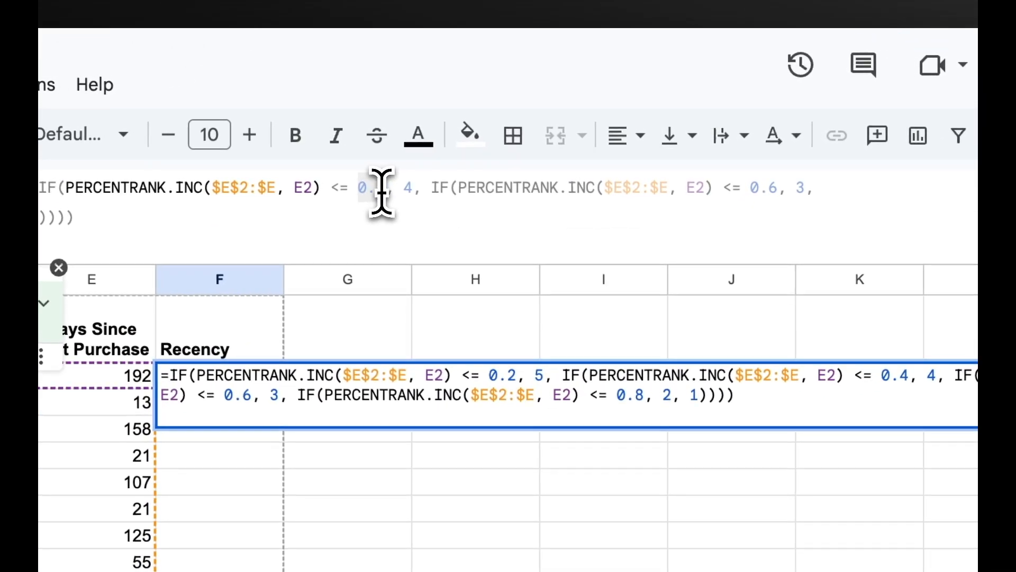
pyautogui.doubleClick(377, 189)
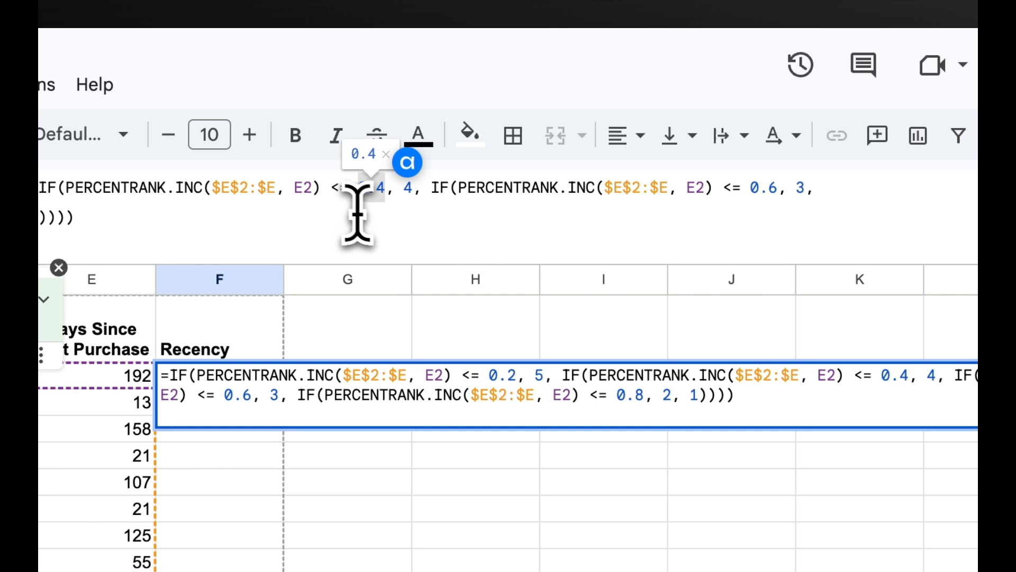
pyautogui.click(395, 215)
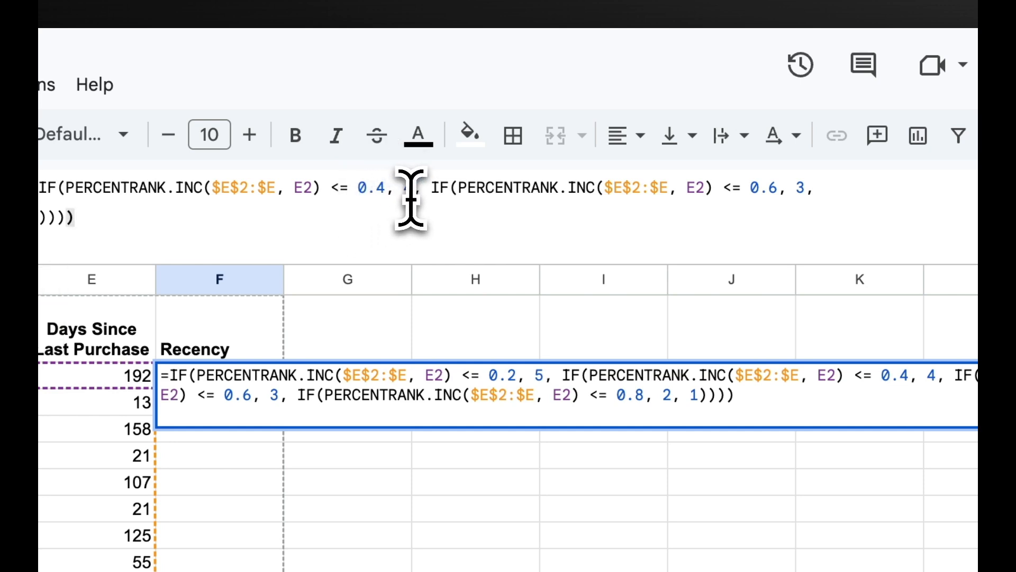
pyautogui.doubleClick(408, 202)
pyautogui.click(430, 206)
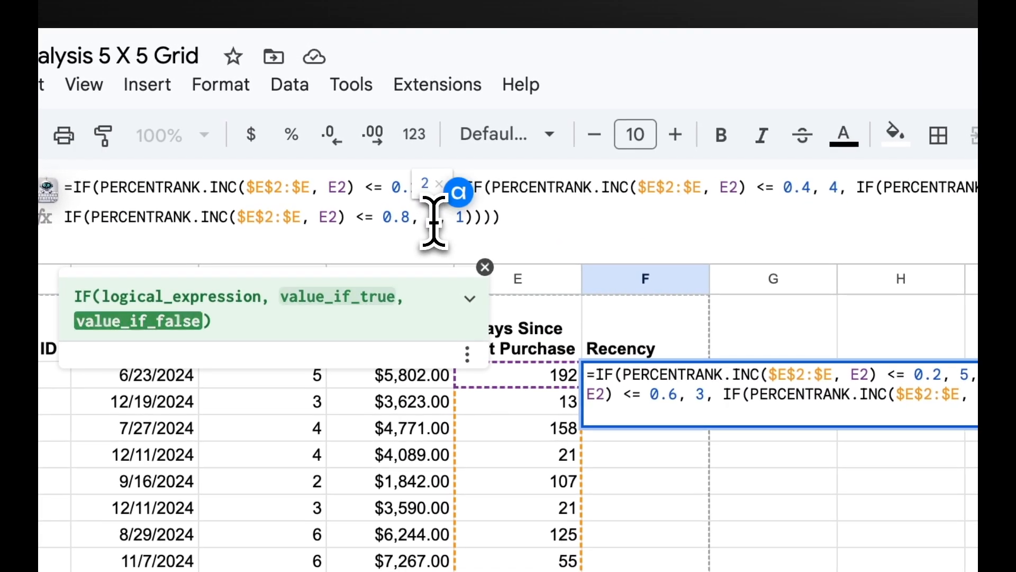
pyautogui.click(434, 217)
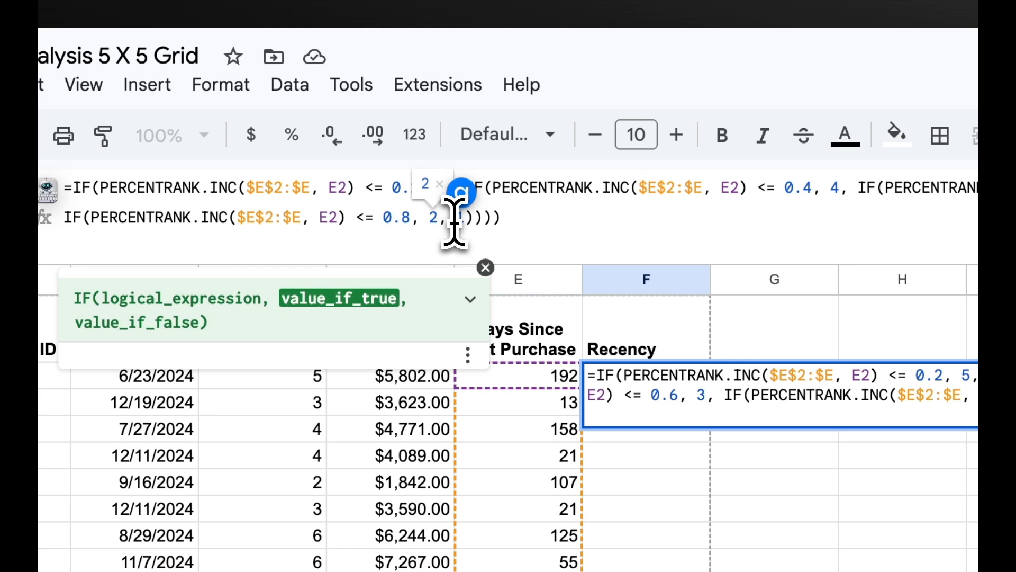
pyautogui.doubleClick(461, 217)
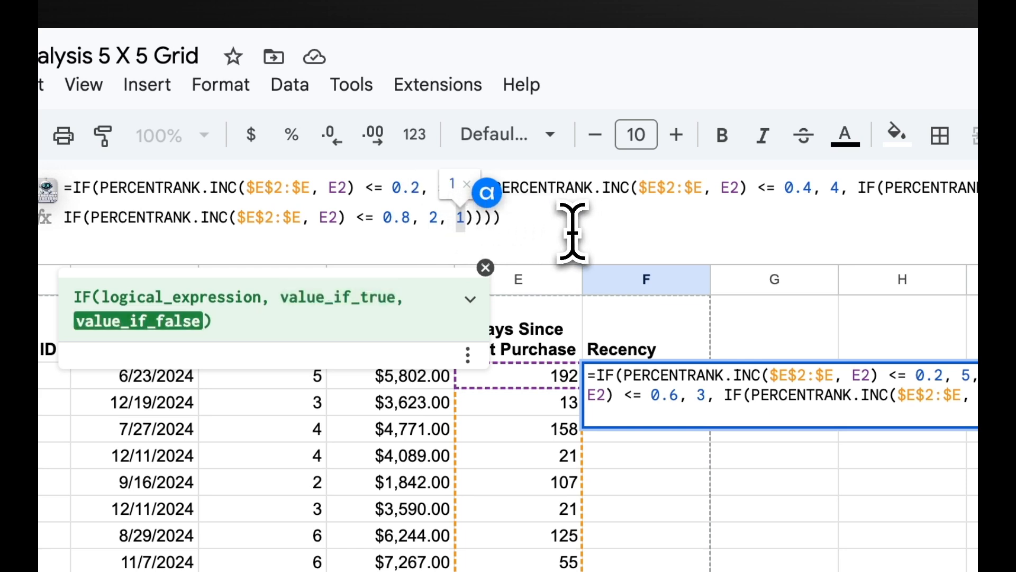
pyautogui.click(560, 228)
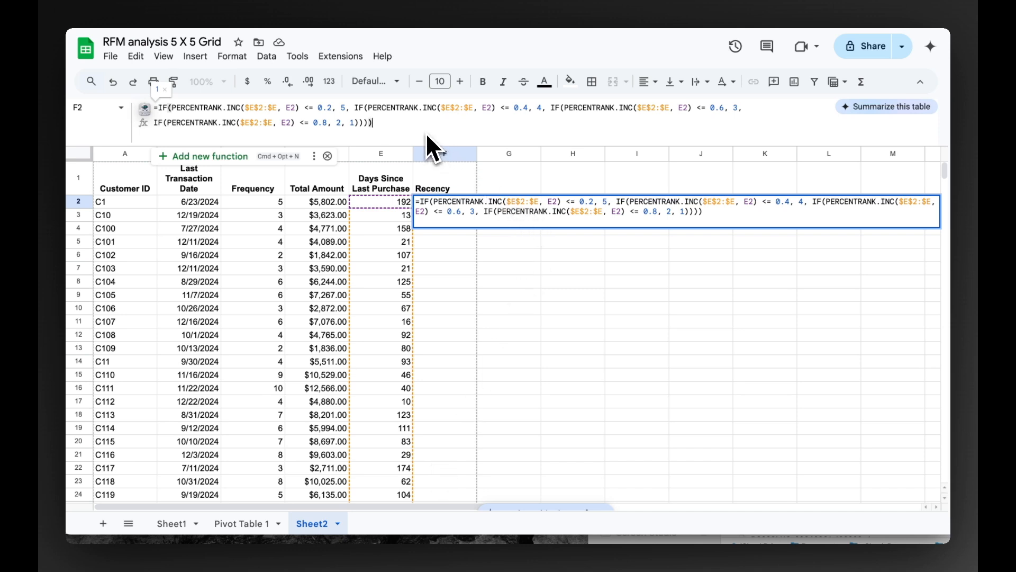
# Commit the recency formula in F2 and copy it down column F to the last customer row above the grand total.
pyautogui.press('Return')
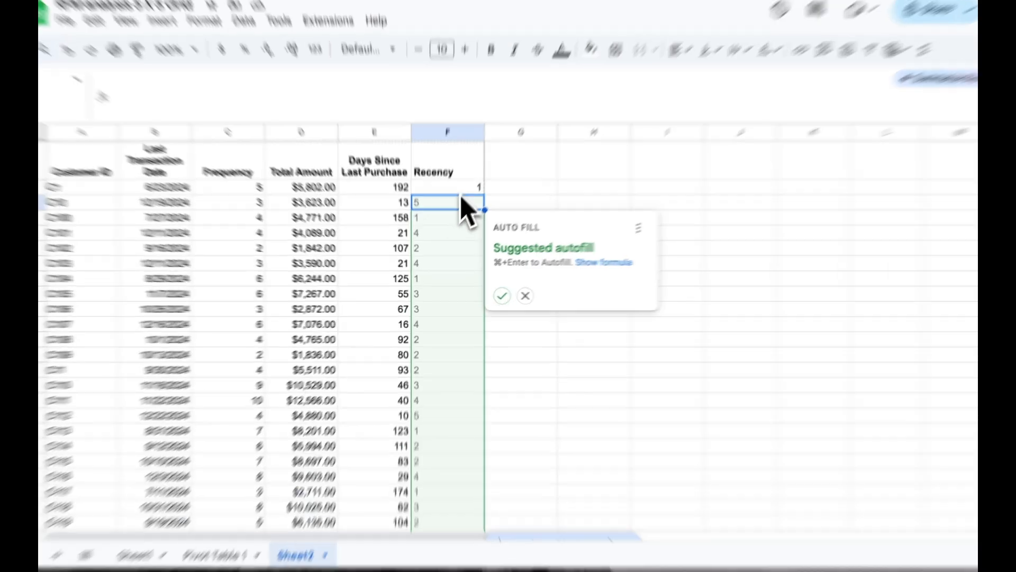
pyautogui.click(461, 192)
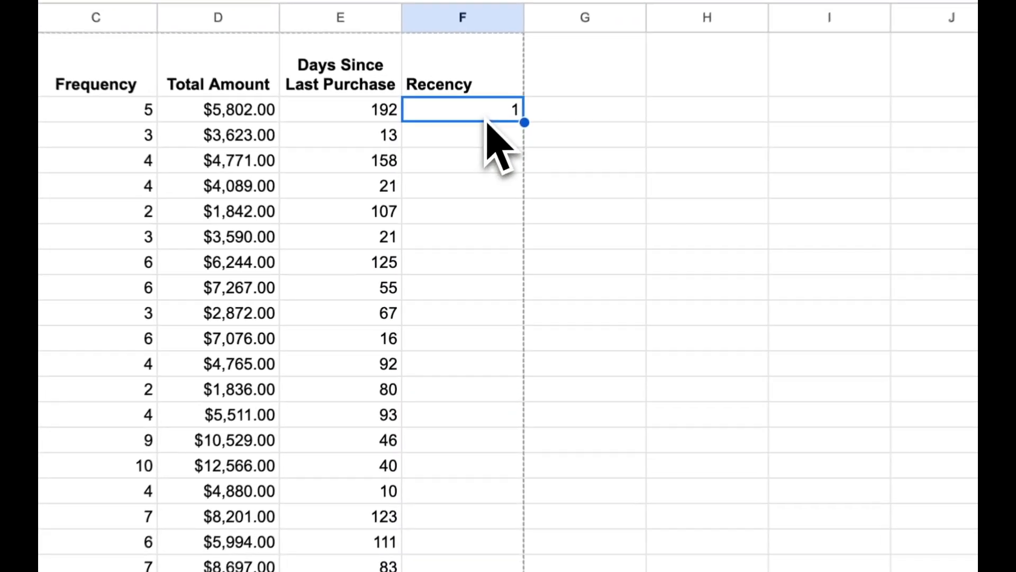
pyautogui.moveTo(483, 196); pyautogui.dragTo(475, 349)
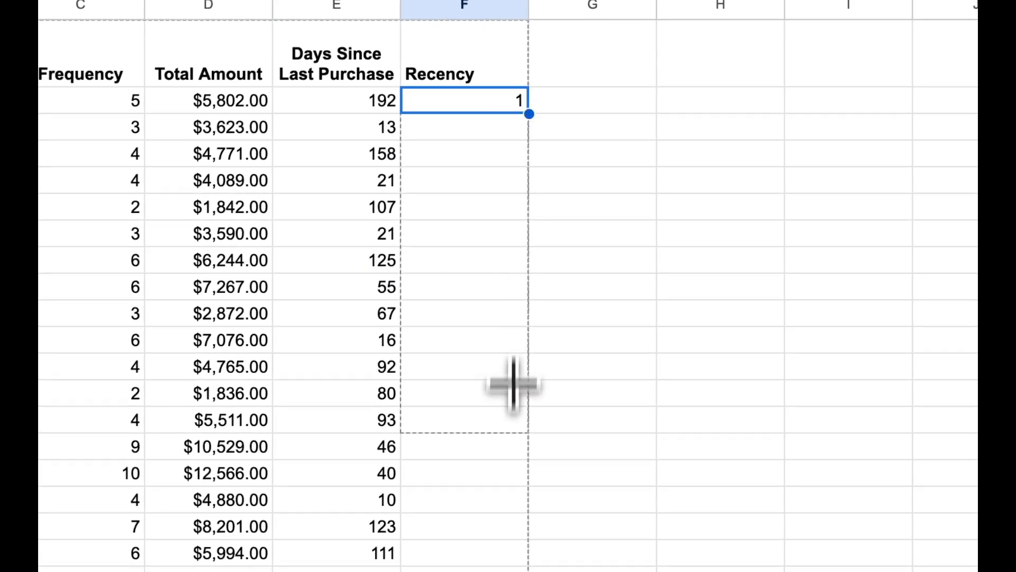
pyautogui.moveTo(513, 384); pyautogui.dragTo(484, 277)
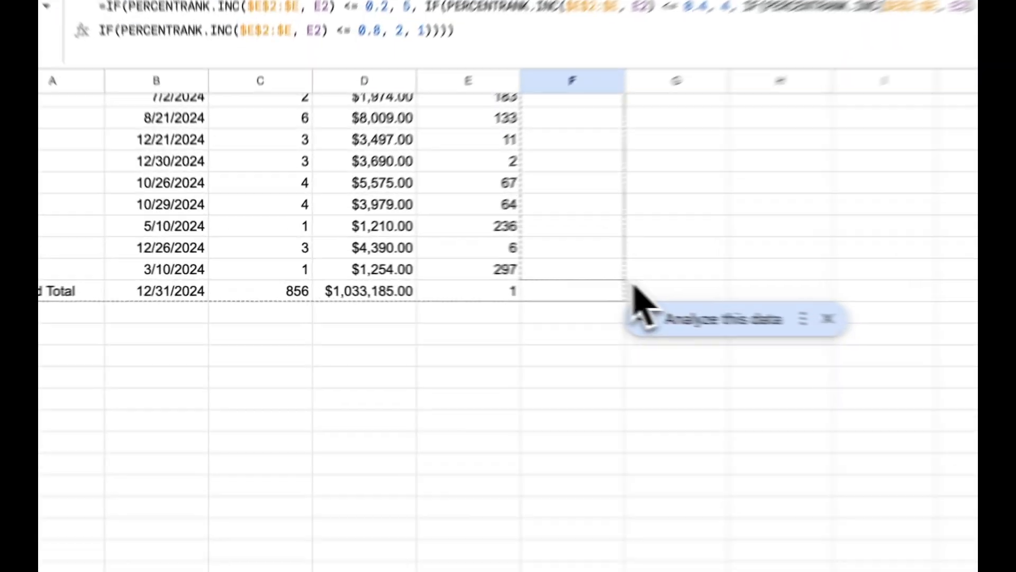
pyautogui.moveTo(636, 290); pyautogui.dragTo(635, 290)
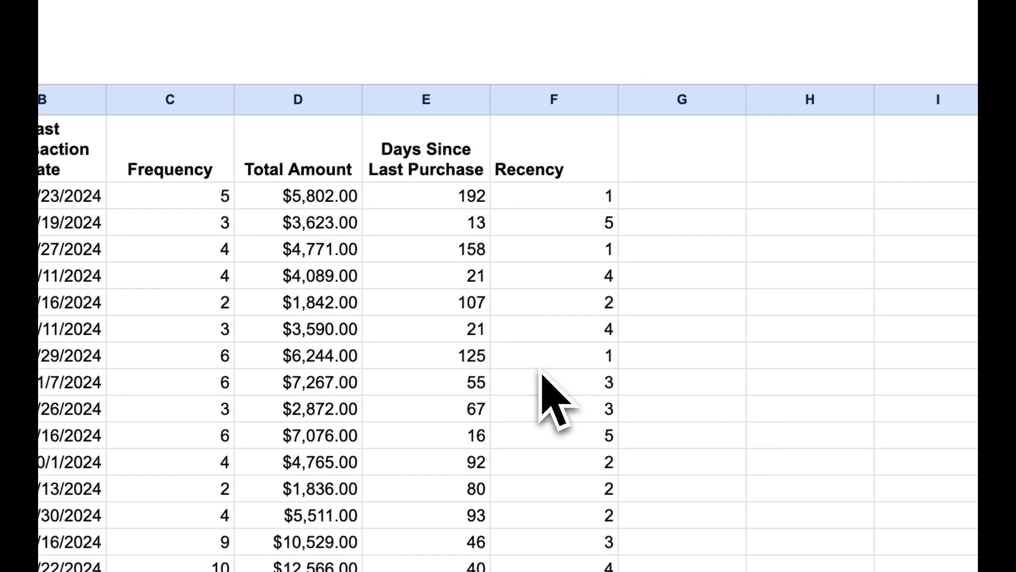
# Check the copied recency formulas and scores in the first few customer rows of column F.
pyautogui.click(553, 205)
pyautogui.click(560, 228)
pyautogui.click(564, 277)
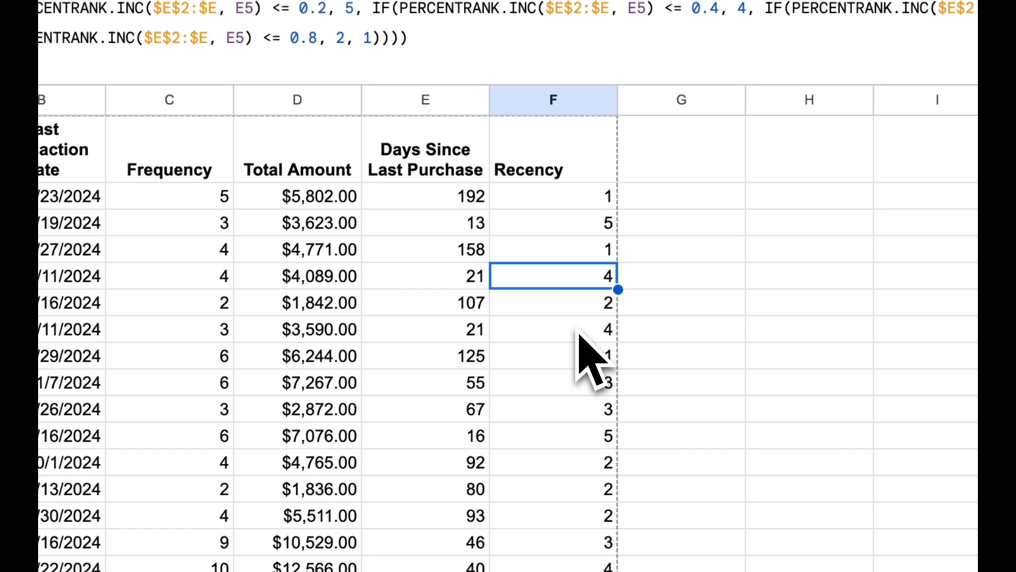
pyautogui.click(535, 200)
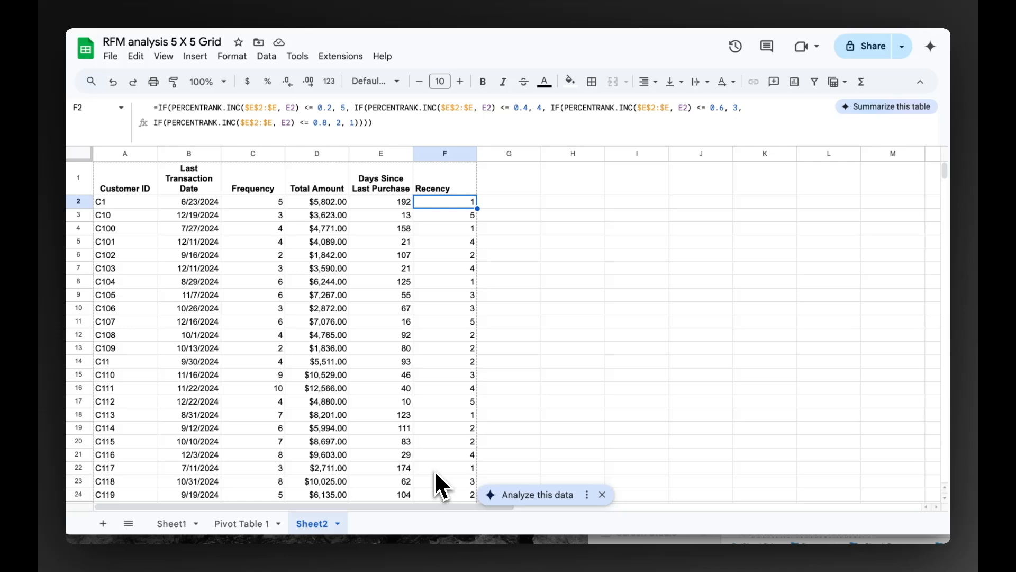
# Head G1 "Frequency" and enter =IF(PERCENTRANK.INC($C$2:$C, C2) <= 0.2, 1, IF(PERCENTRANK.INC($C$2:$C, C2) <= 0.4, 2, IF(PERCENTRANK.INC($C$2:$C, C2) <= 0.6, 3, IF(PERCENTRANK.INC($C$2:$C, C2) <= 0.8, 4, 5)))) in G2.
pyautogui.click(502, 182)
pyautogui.write('Frequency')
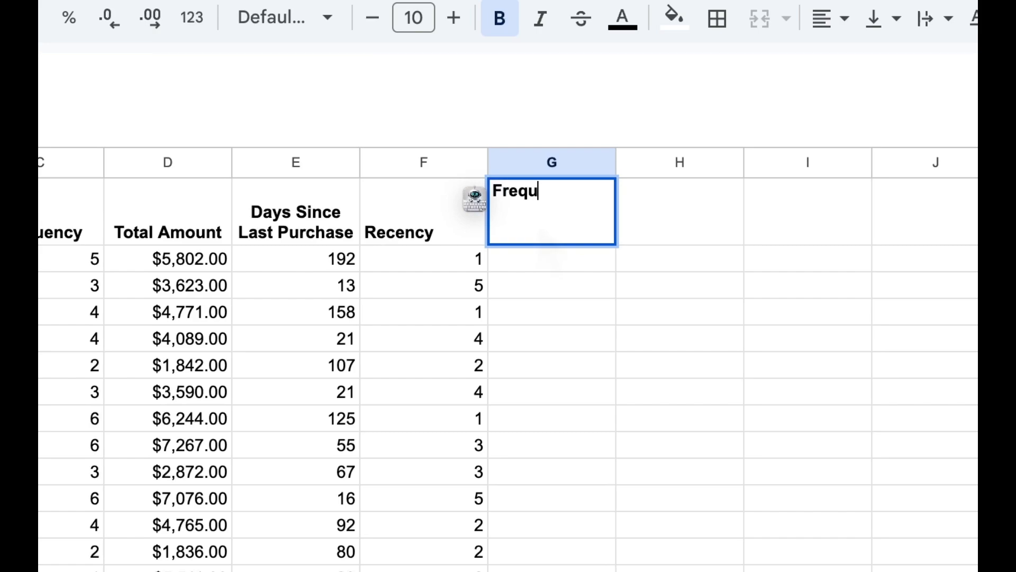
pyautogui.press('Return')
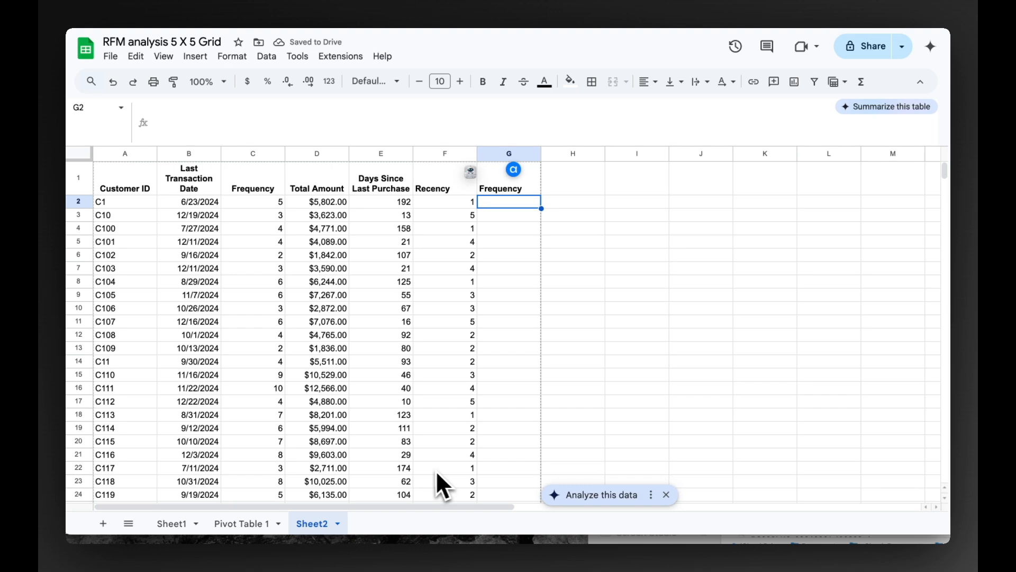
pyautogui.write('=IF(PERCENTRANK.INC($C$2:$C, C2) <= 0.2, 1, IF(PERCENTRANK.INC($C$2:$C, C2) <= 0.4, 2, IF(PERCENTRANK.INC($C$2:$C, C2) <= 0.6, 3, IF(PERCENTRANK.INC($C$2:$C, C2) <= 0.8, 4, 5))))')
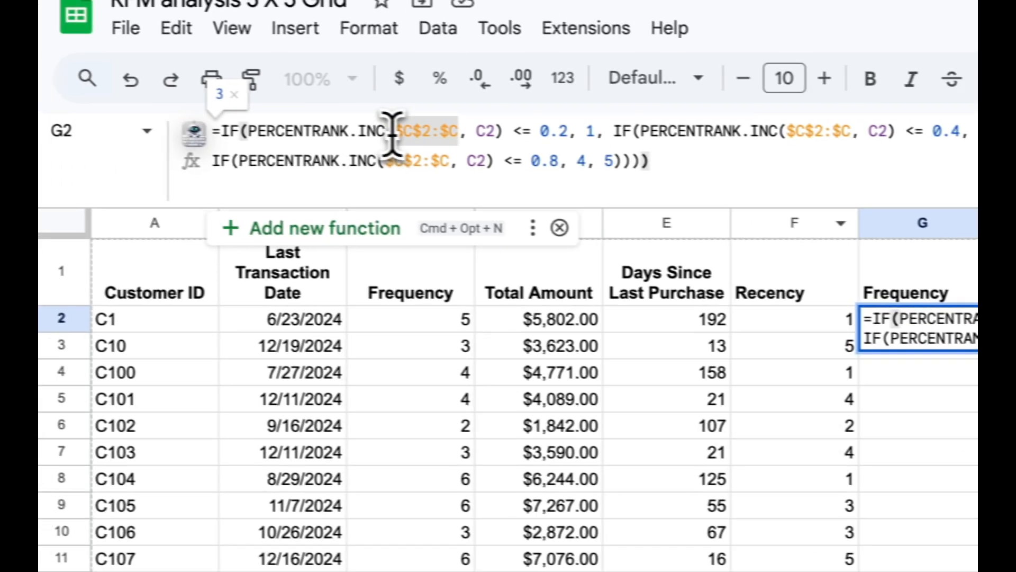
# Examine the data range, percentile thresholds and assigned scores in the G2 frequency formula.
pyautogui.click(293, 121)
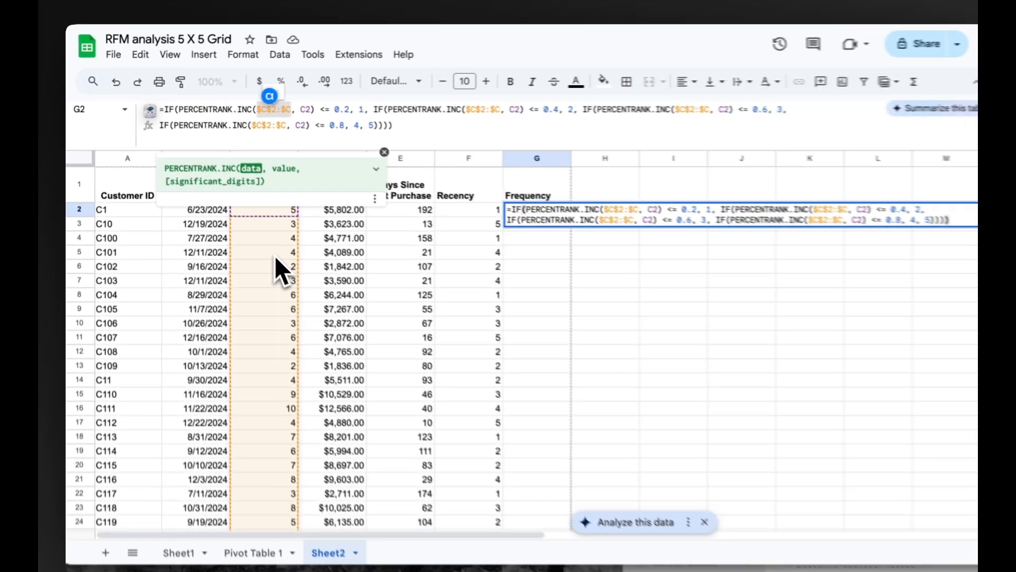
pyautogui.scroll(-2, 267, 238)
pyautogui.scroll(2, 270, 247)
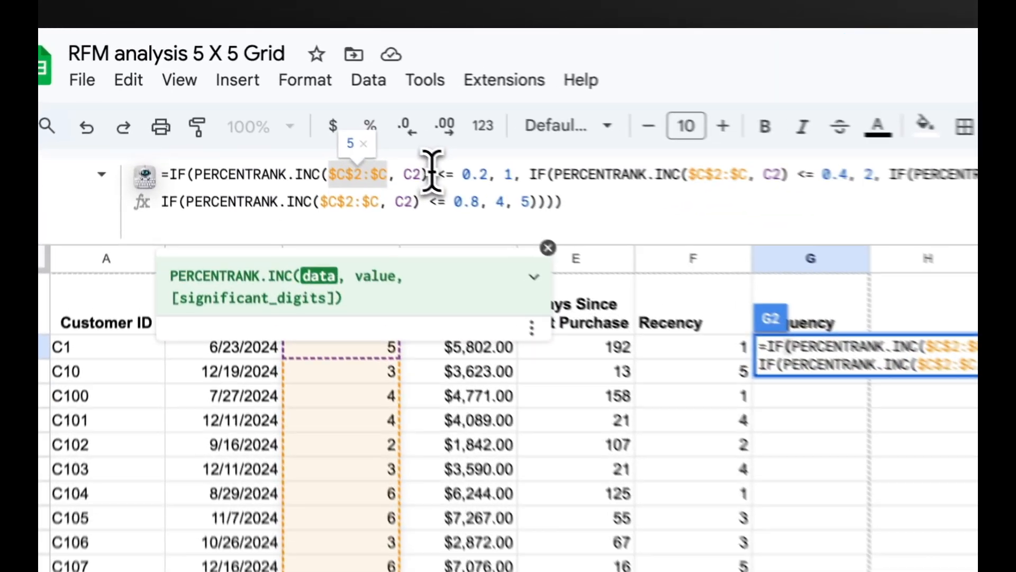
pyautogui.click(300, 108)
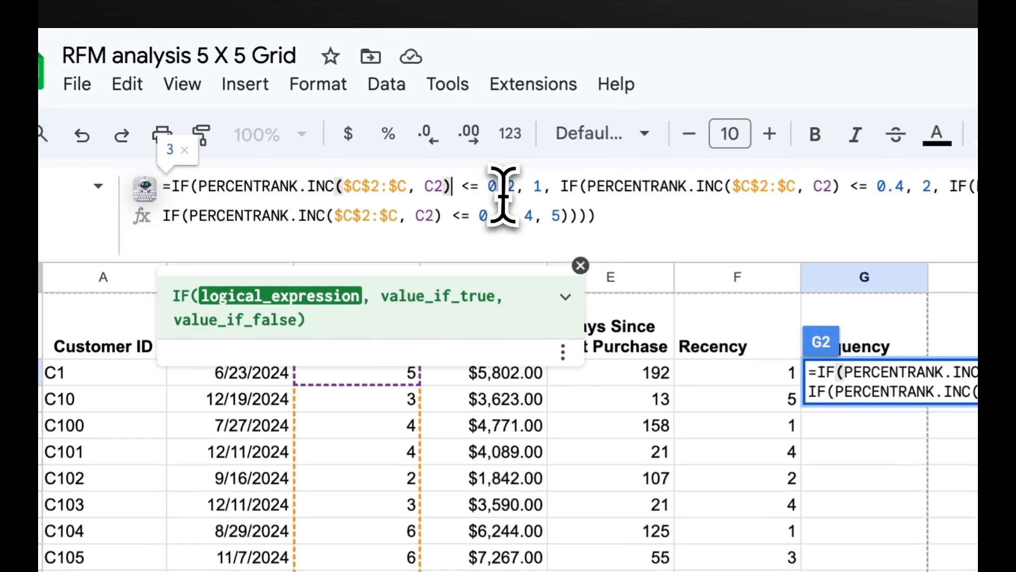
pyautogui.click(502, 188)
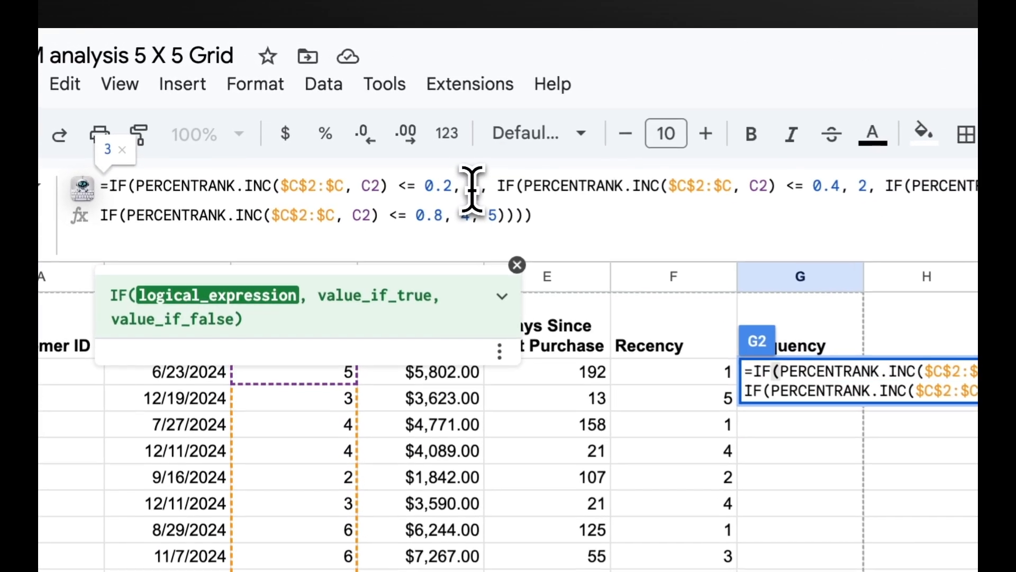
pyautogui.click(344, 109)
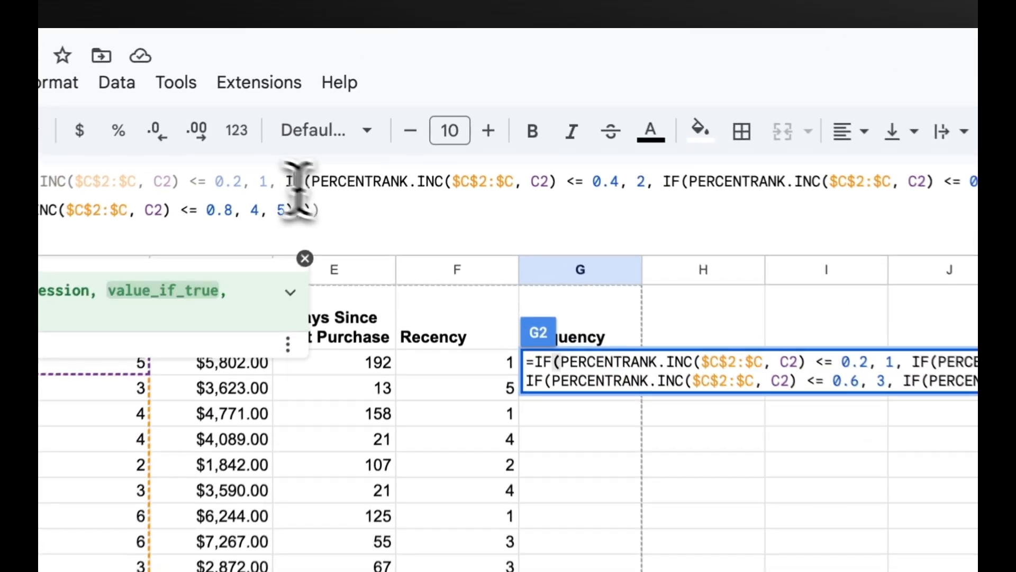
pyautogui.click(654, 187)
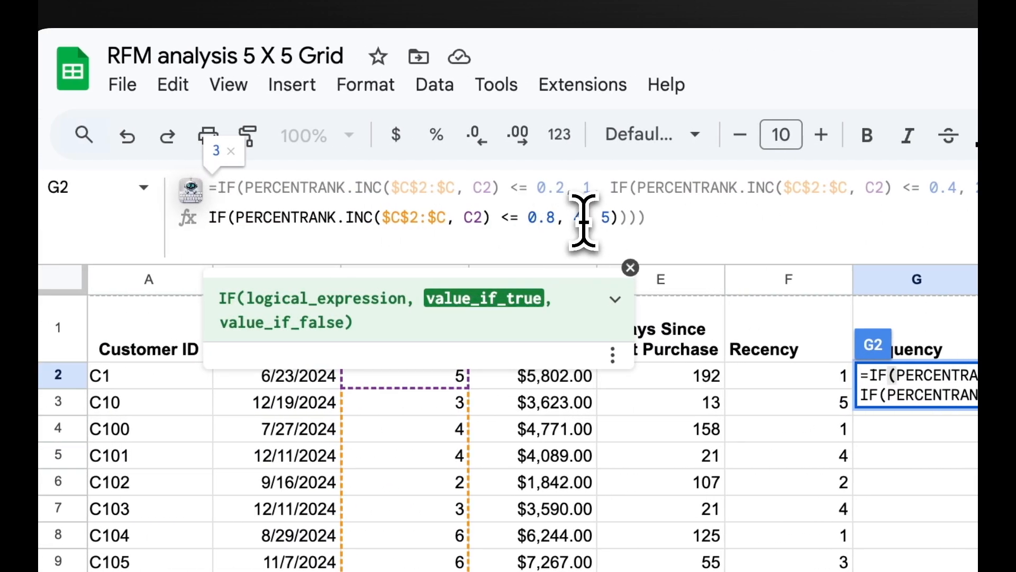
pyautogui.click(604, 218)
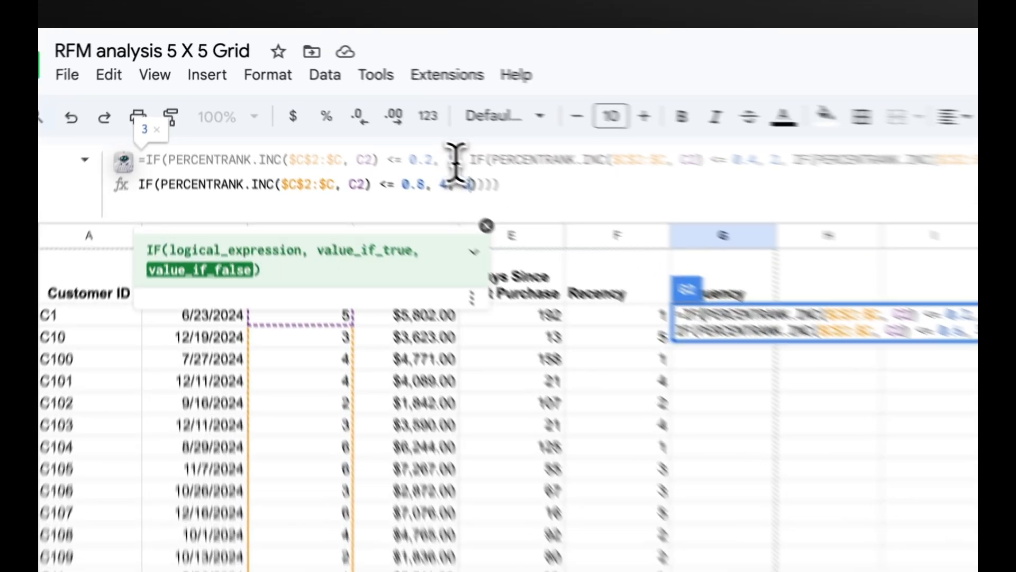
pyautogui.click(345, 108)
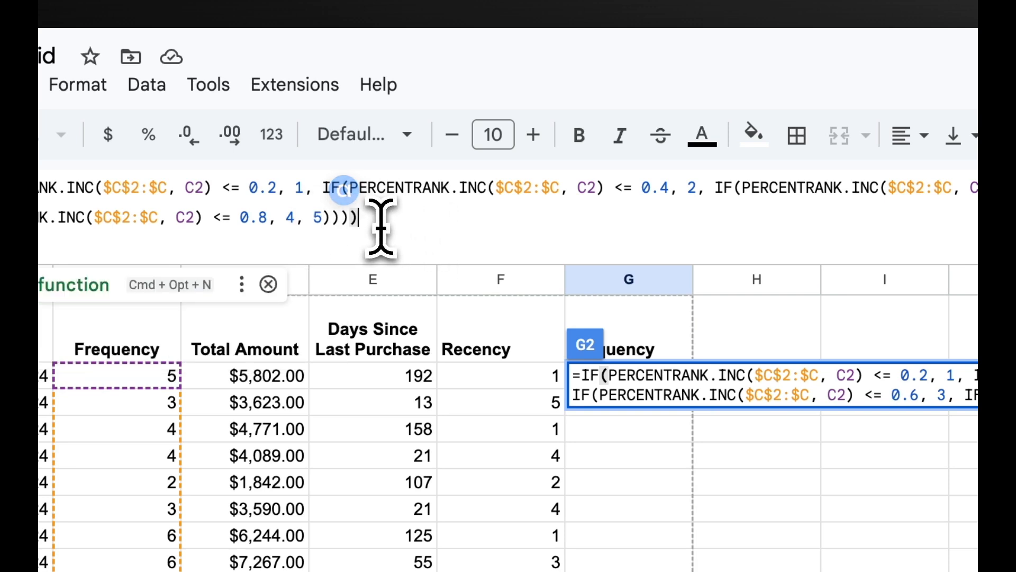
# Commit the frequency formula in G2 and fill it down column G with the suggested autofill.
pyautogui.press('Return')
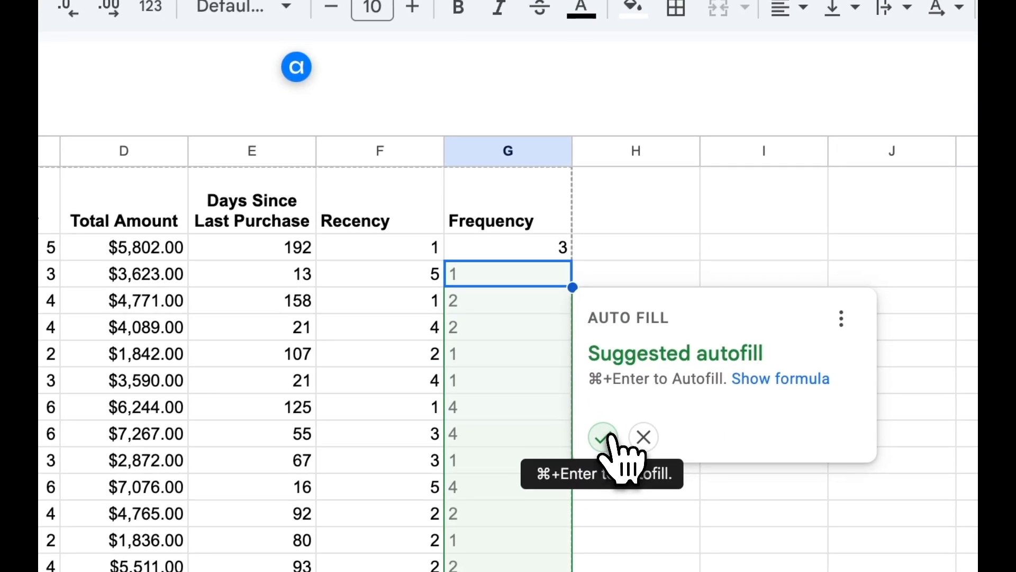
pyautogui.click(608, 437)
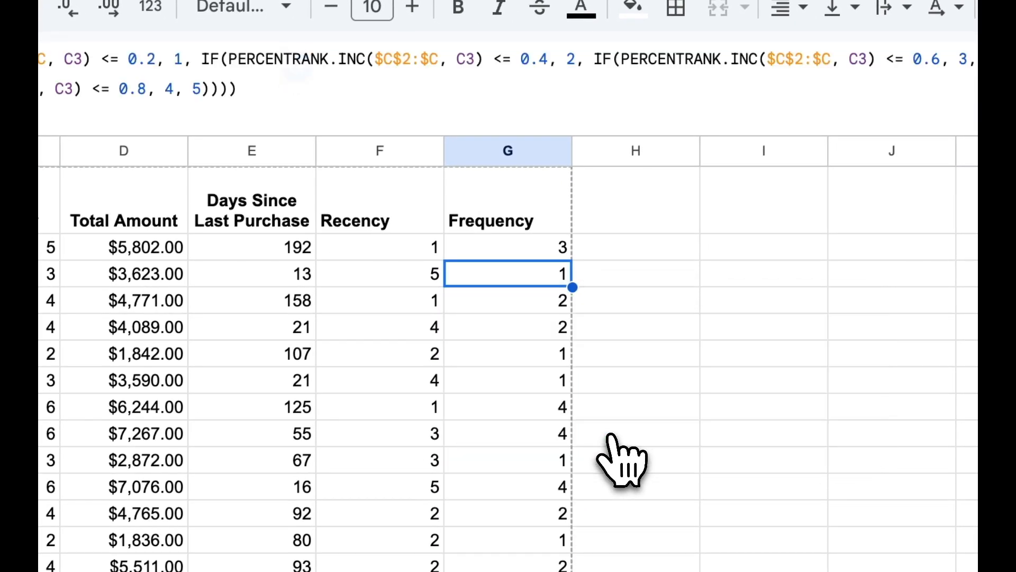
# Check the copied formulas in the first rows of column G and compare the scores in rows 15 and 16 with column C.
pyautogui.click(521, 257)
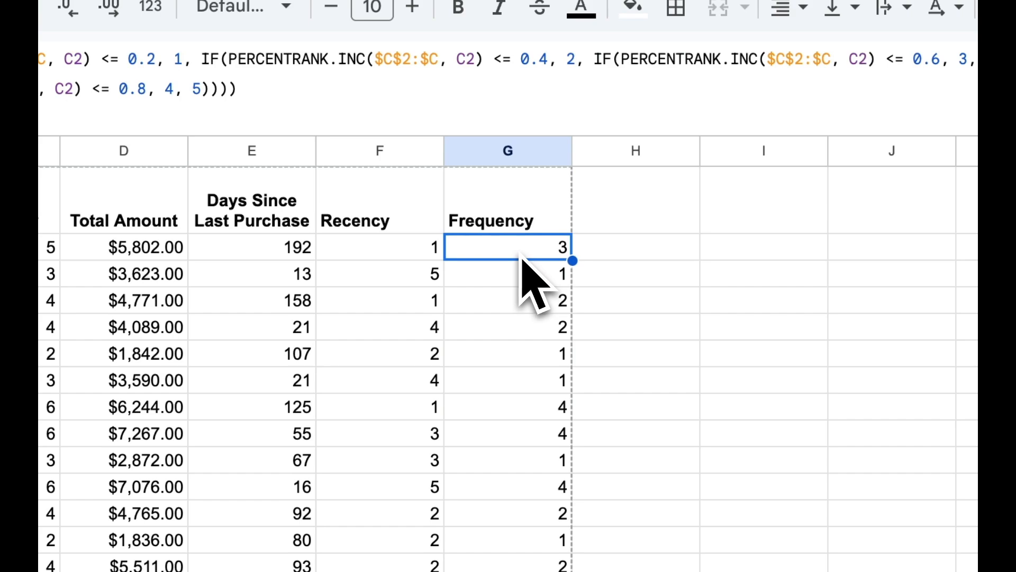
pyautogui.click(532, 286)
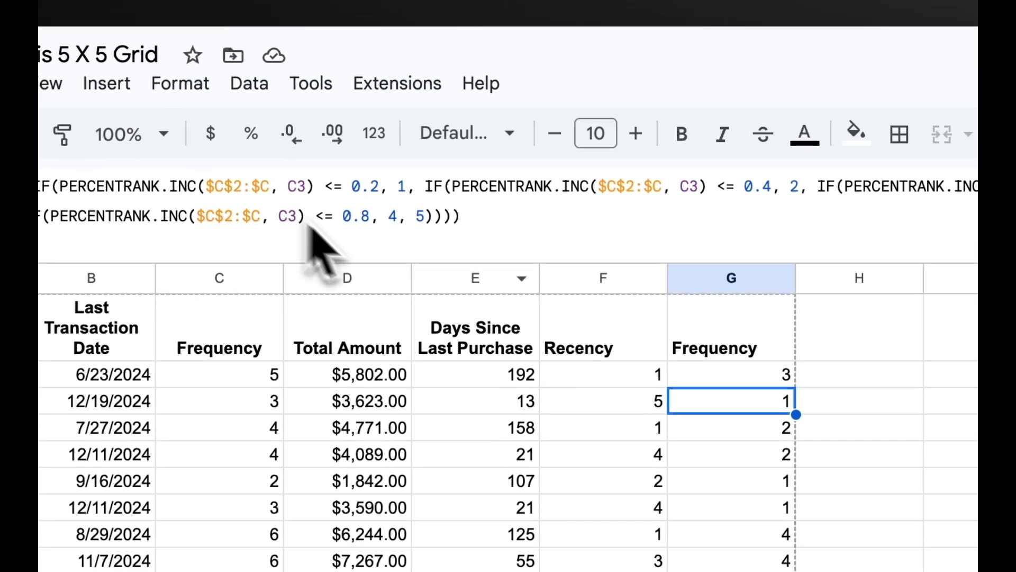
pyautogui.click(706, 378)
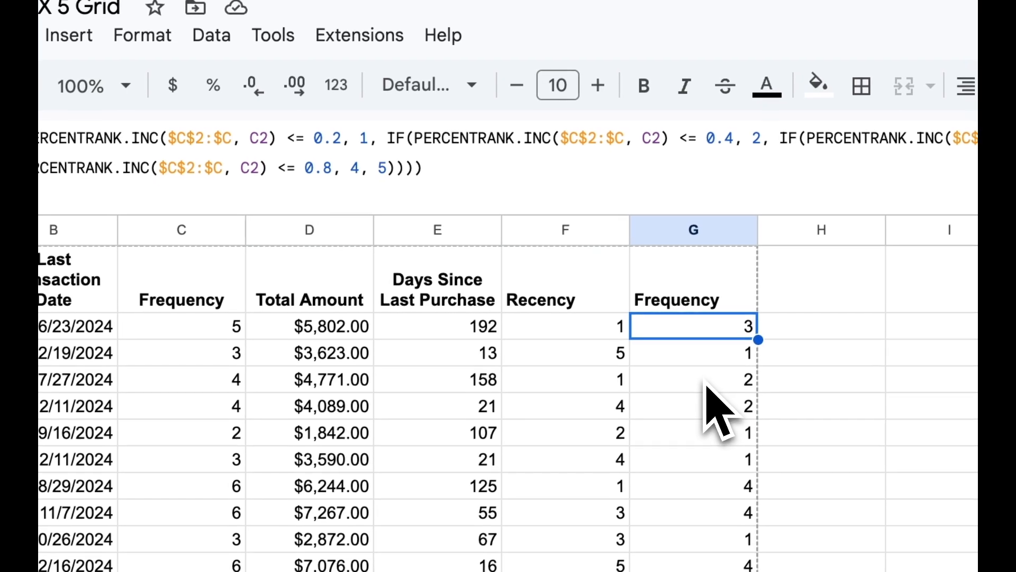
pyautogui.click(707, 380)
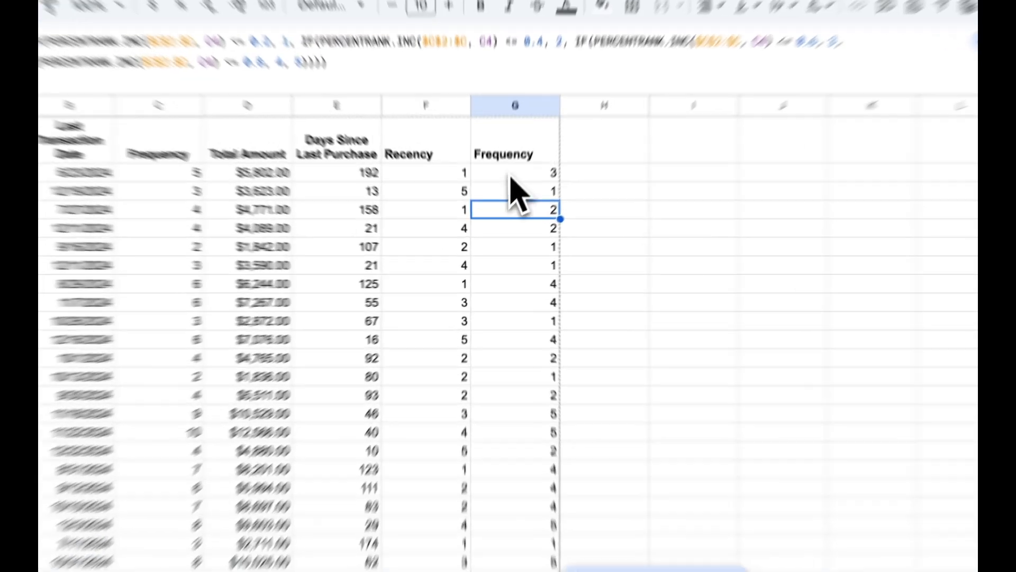
pyautogui.click(532, 204)
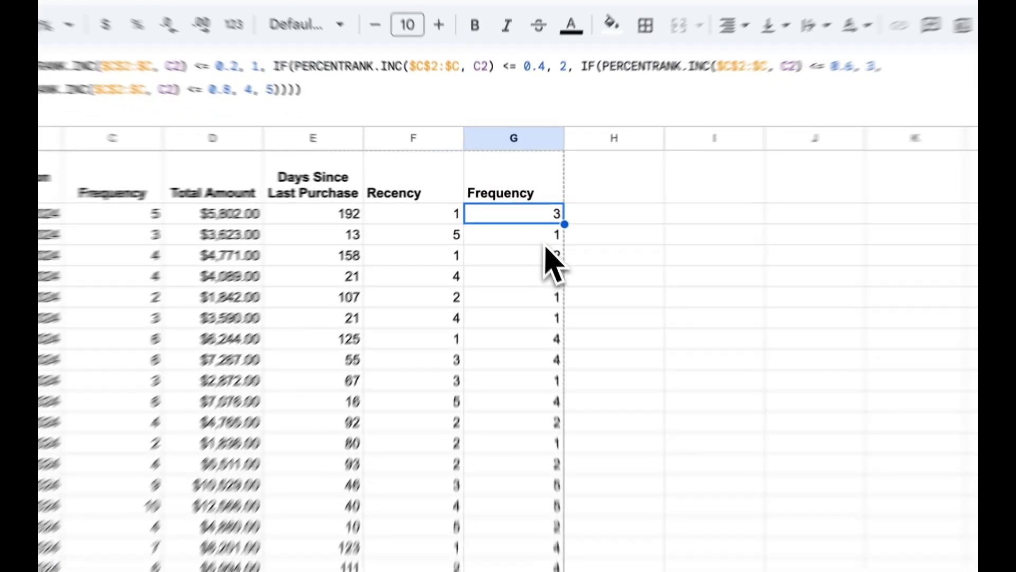
pyautogui.click(526, 218)
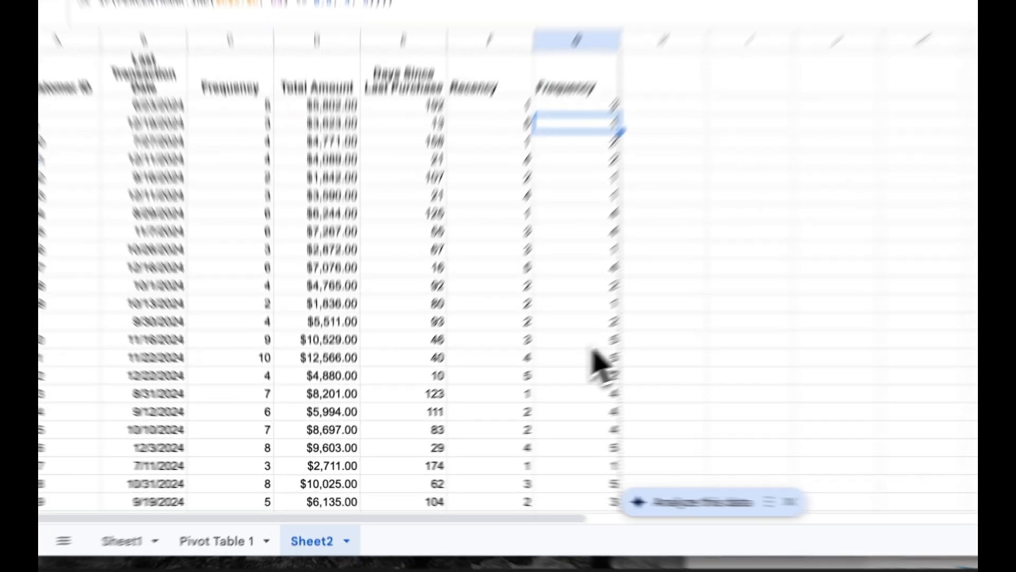
pyautogui.click(509, 377)
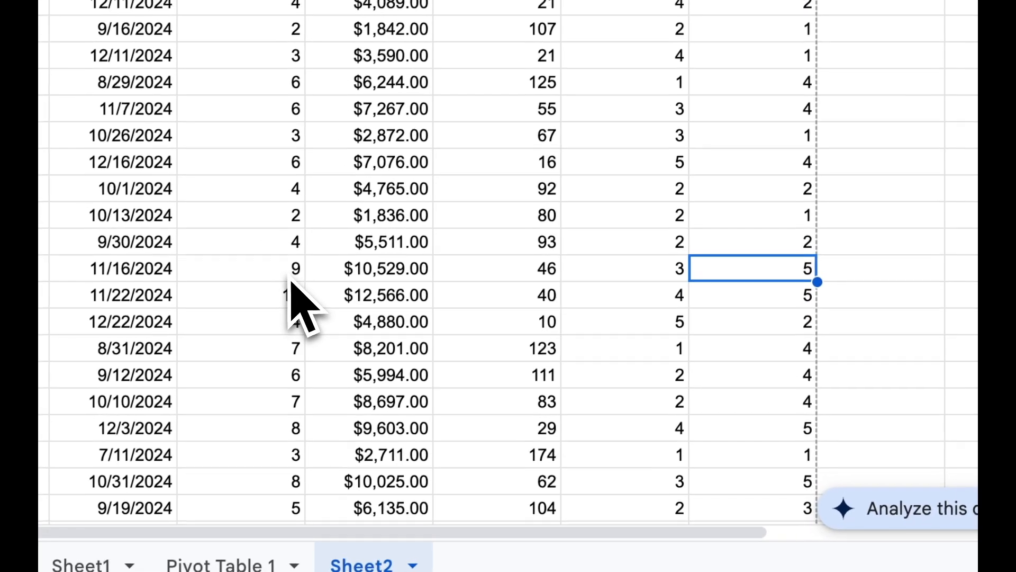
pyautogui.click(290, 279)
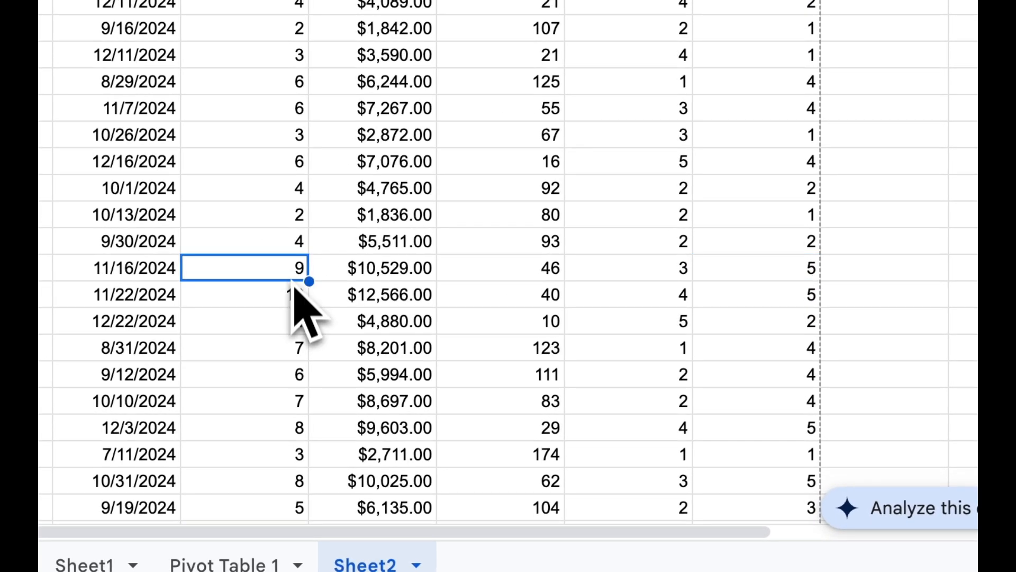
pyautogui.click(291, 292)
pyautogui.click(794, 297)
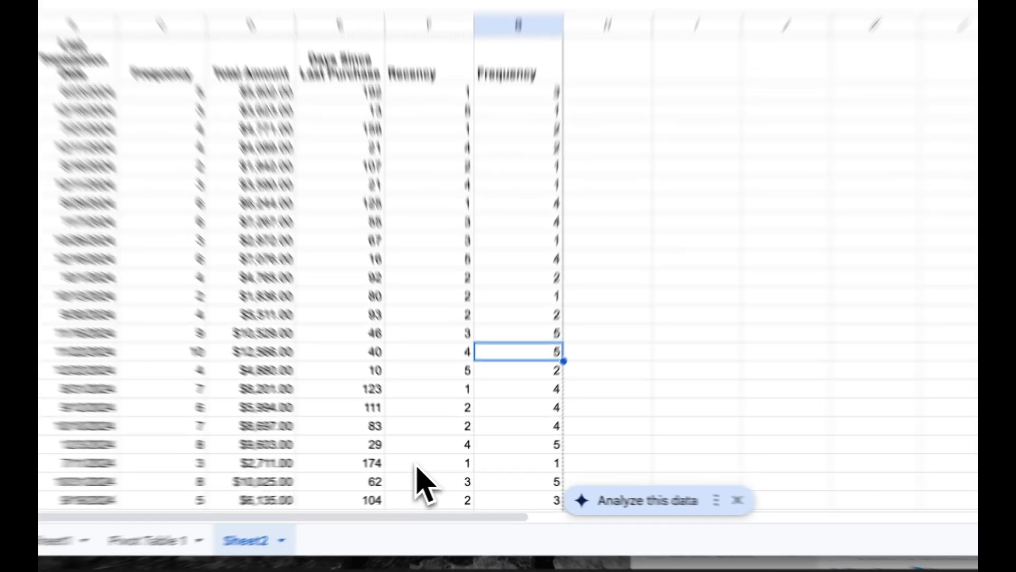
# Enter the header "Monetary Value" in H1.
pyautogui.press('Right')
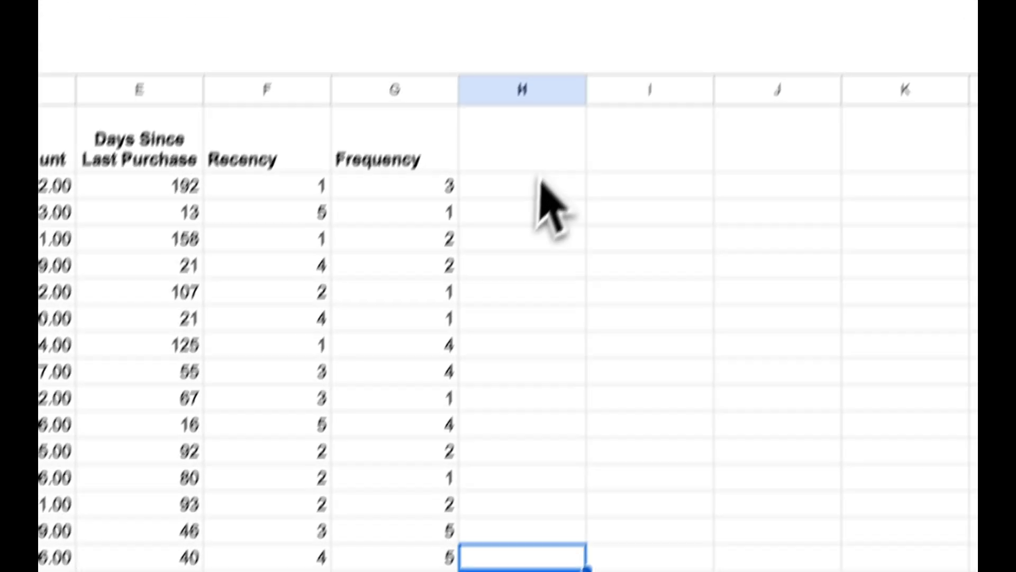
pyautogui.click(578, 193)
pyautogui.write('Monet')
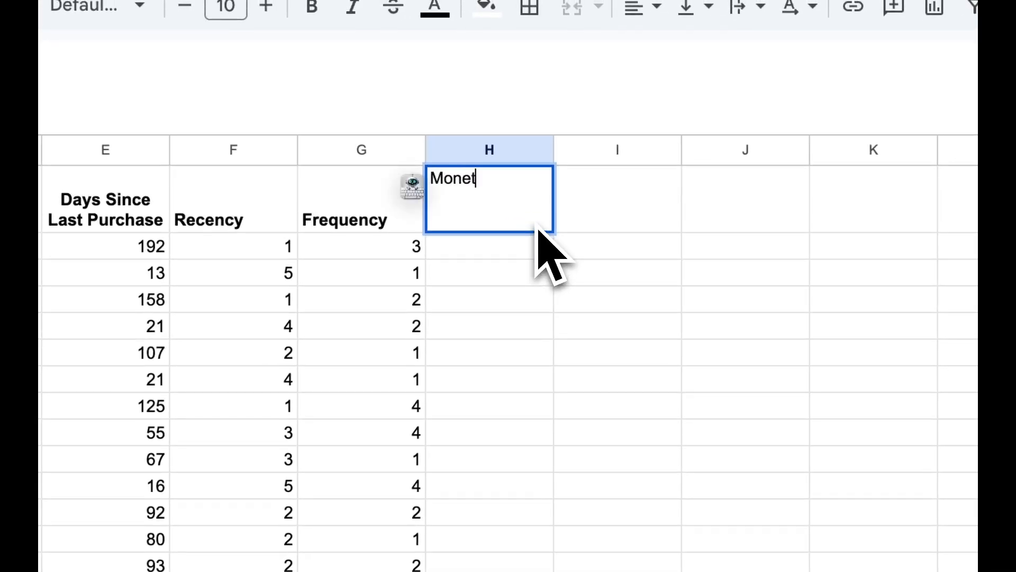
pyautogui.write('ary Value')
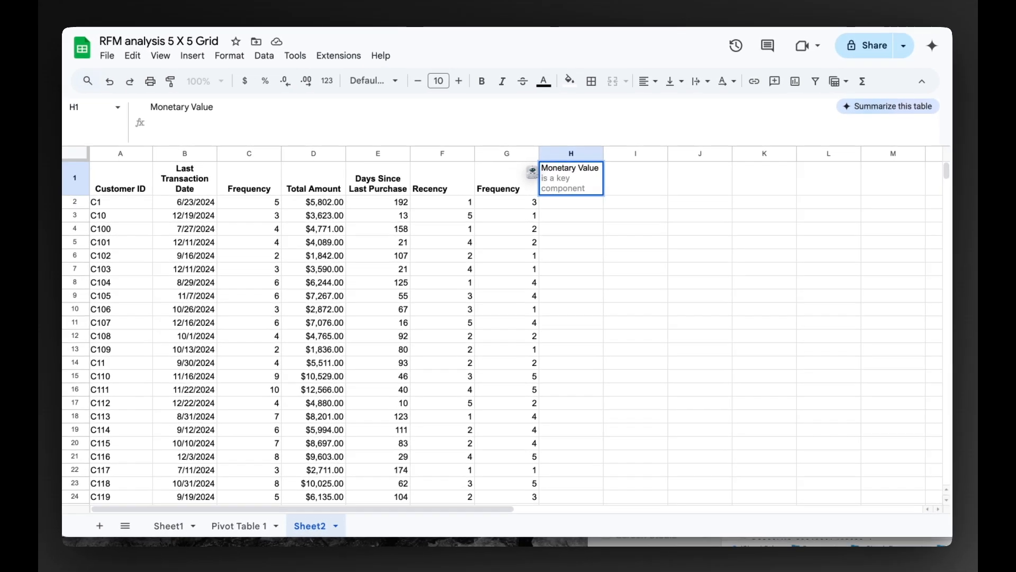
pyautogui.press('Return')
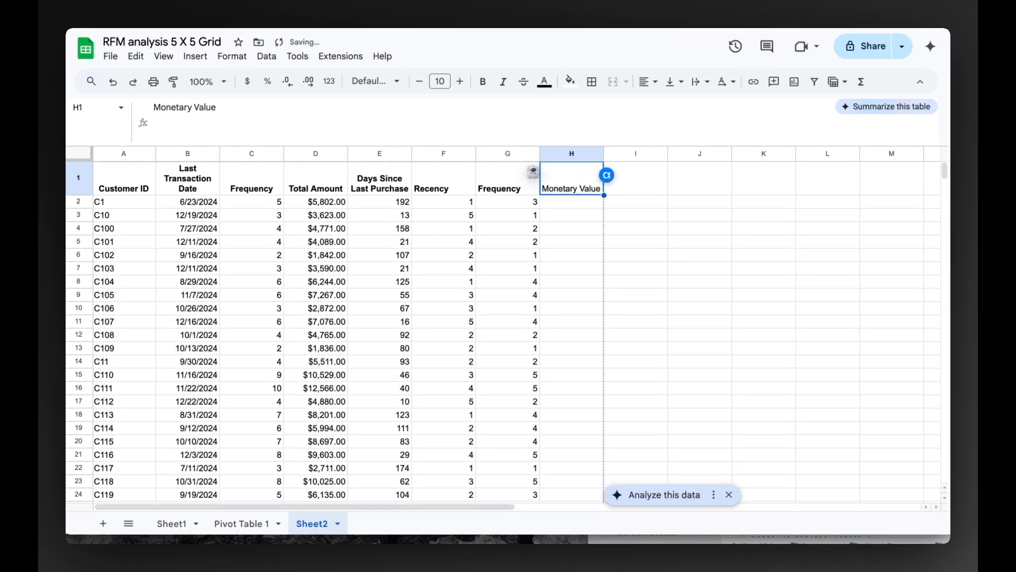
pyautogui.press('Down')
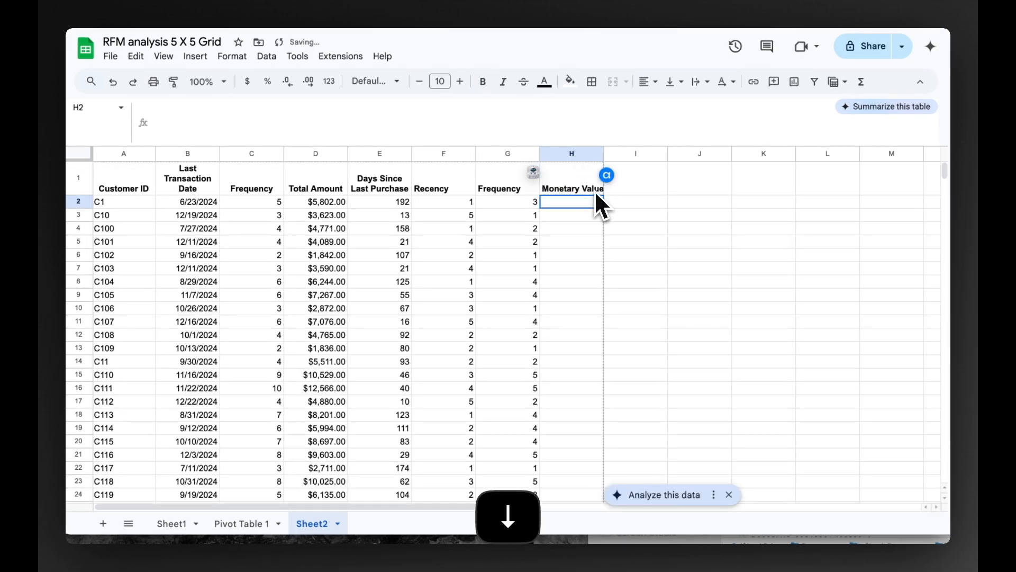
# Make the Monetary Value header in H1 bold, wrap its text and centre it horizontally.
pyautogui.click(588, 165)
pyautogui.click(232, 56)
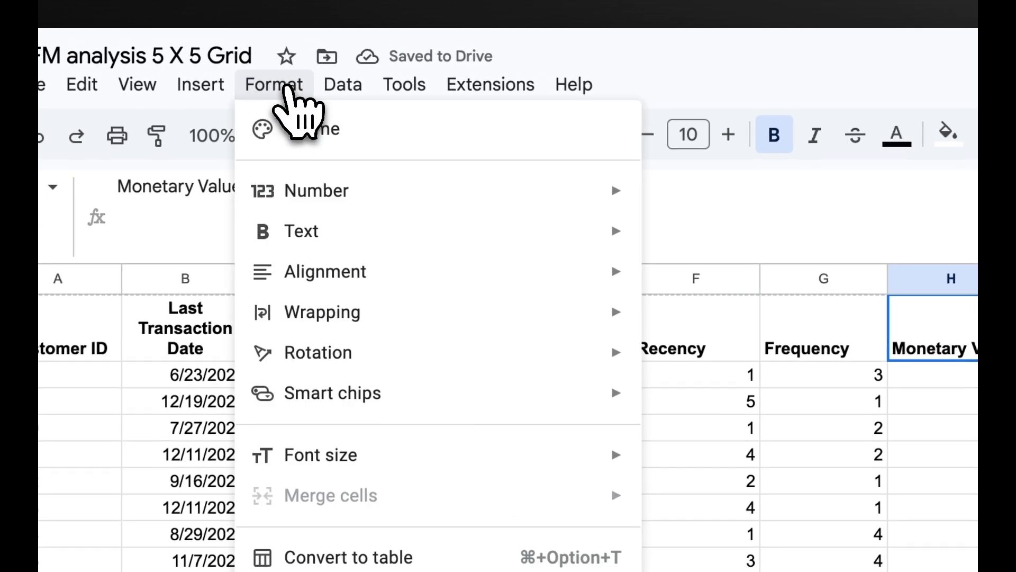
pyautogui.moveTo(381, 334)
pyautogui.click(706, 361)
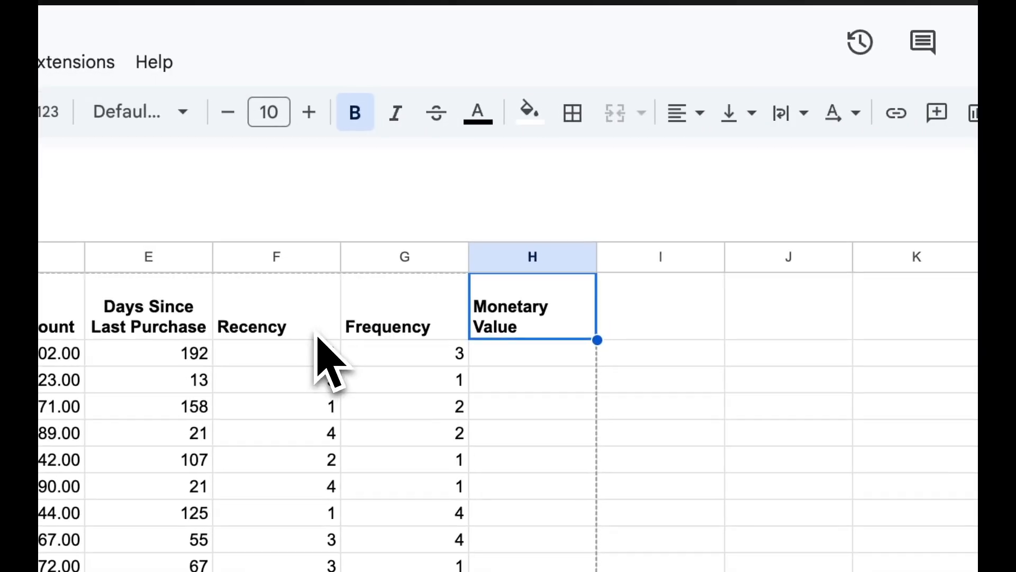
pyautogui.click(688, 113)
pyautogui.click(721, 162)
# Enter =IF(PERCENTRANK.INC($D$2:$D, D2) <= 0.2, 1, IF(PERCENTRANK.INC($D$2:$D, D2) <= 0.4, 2, IF(PERCENTRANK.INC($D$2:$D, D2) <= 0.6, 3, IF(PERCENTRANK.INC($D$2:$D, D2) <= 0.8, 4, 5)))) in H2.
pyautogui.click(264, 376)
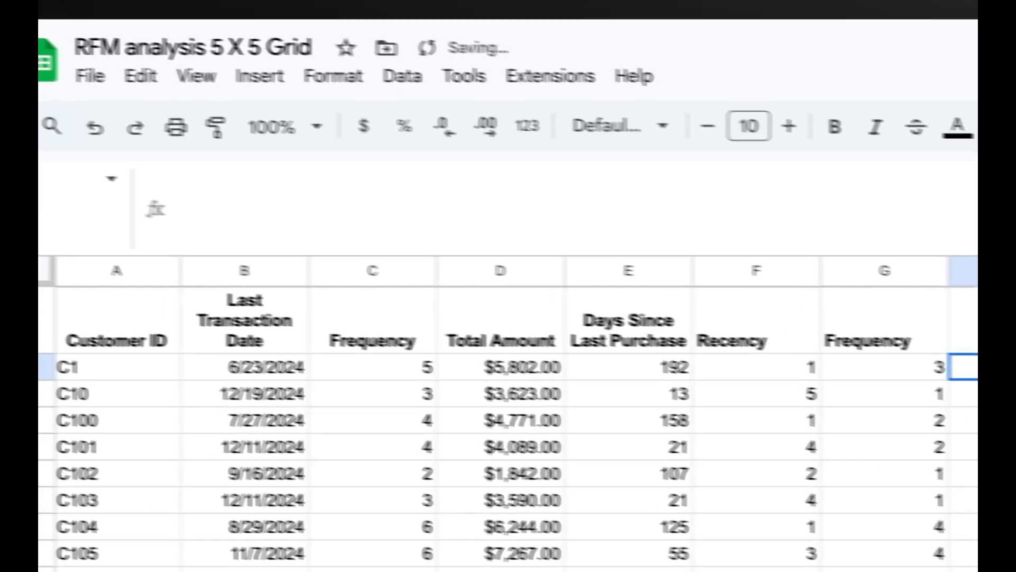
pyautogui.press('super+v')
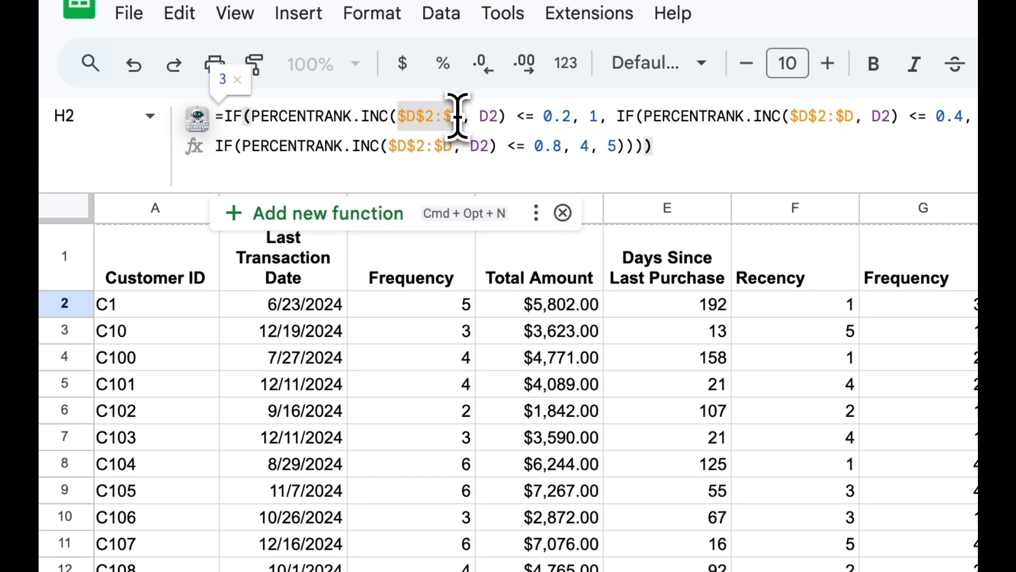
pyautogui.moveTo(456, 115); pyautogui.dragTo(459, 117)
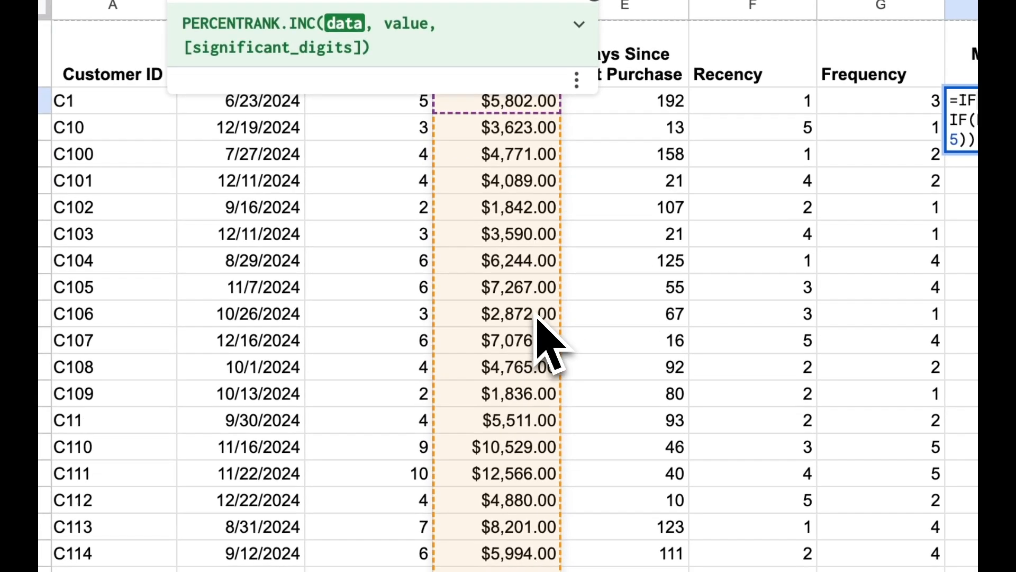
pyautogui.click(360, 185)
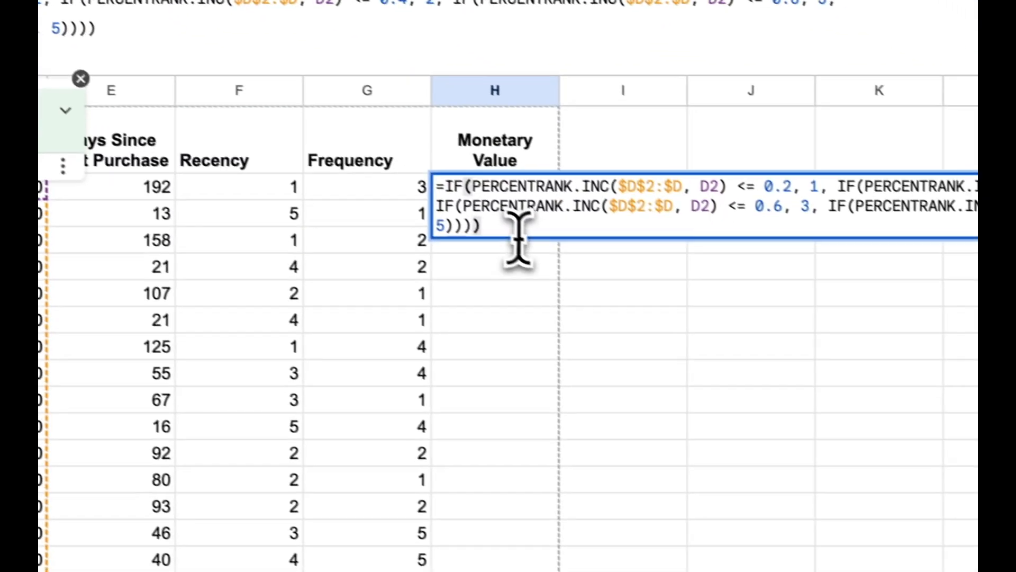
pyautogui.click(870, 420)
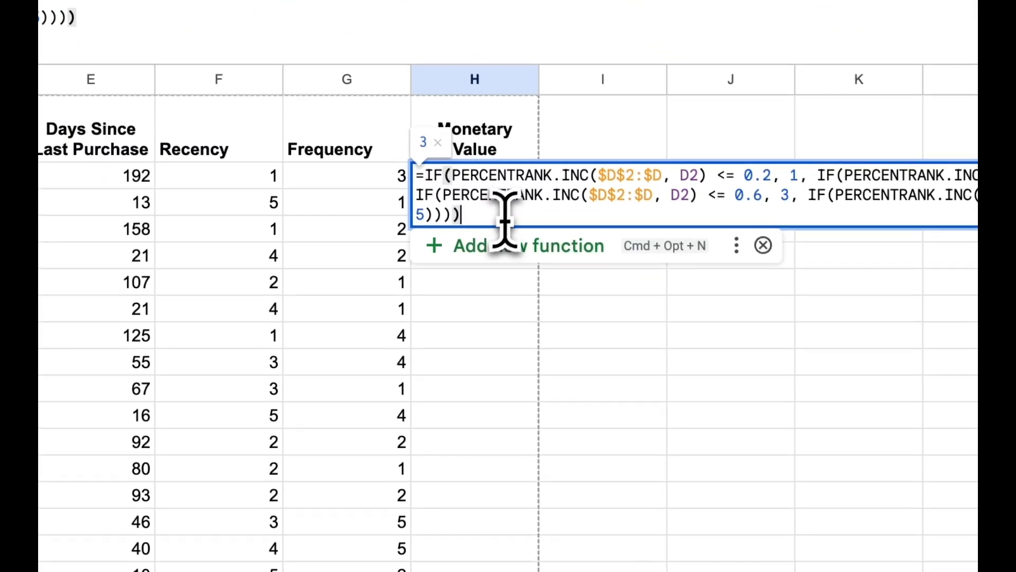
pyautogui.press('Return')
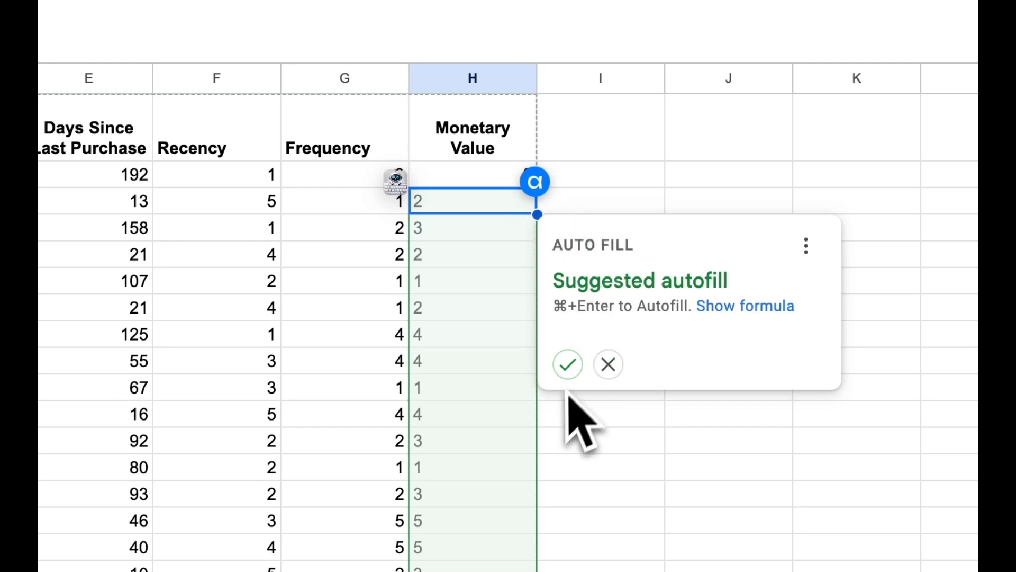
# Fill the Monetary Value score formula down column H by accepting the suggested autofill.
pyautogui.click(567, 365)
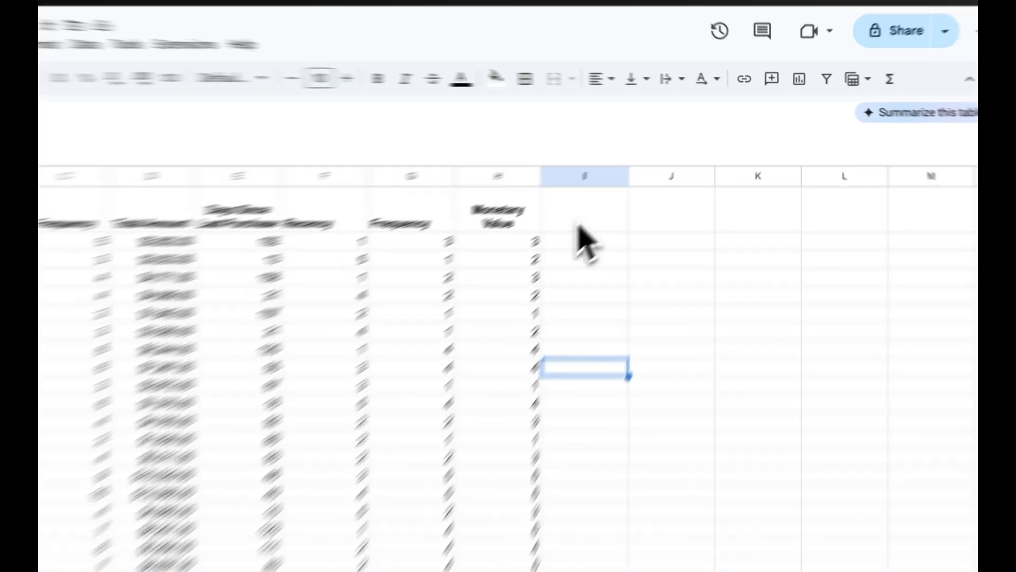
# Enter the header "RFM Score" in I1 and make it bold.
pyautogui.click(631, 187)
pyautogui.write('RFM Score')
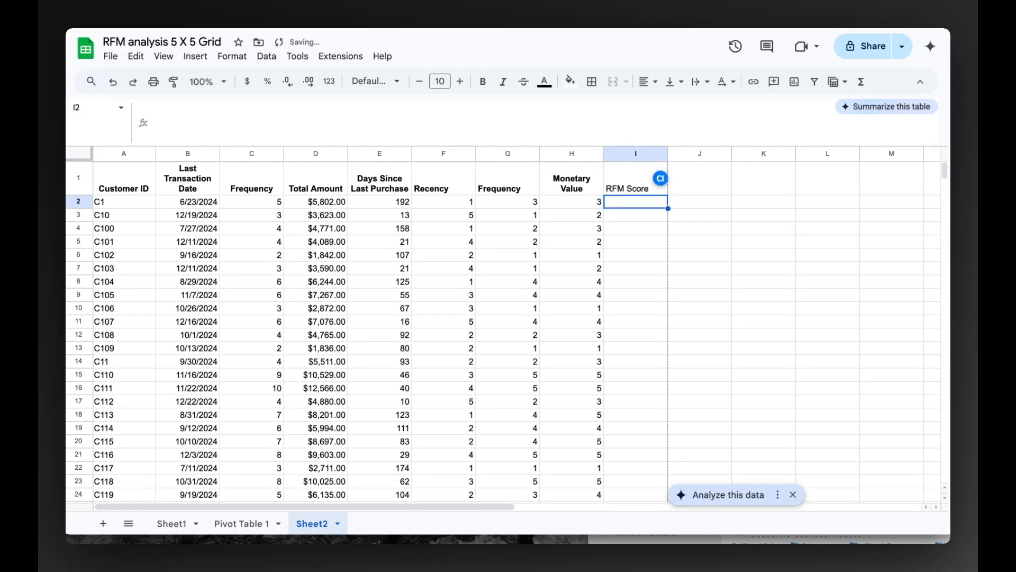
pyautogui.click(634, 187)
pyautogui.press('super+b')
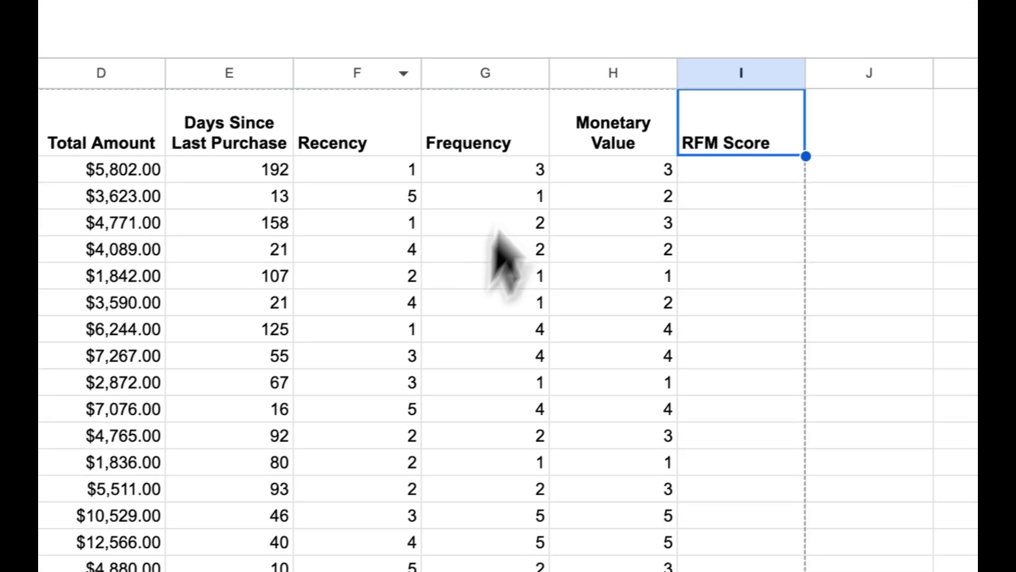
# Enter =CONCATENATE(F2,G2,H2) in I2 and fill it down the RFM Score column with the suggested autofill.
pyautogui.click(735, 169)
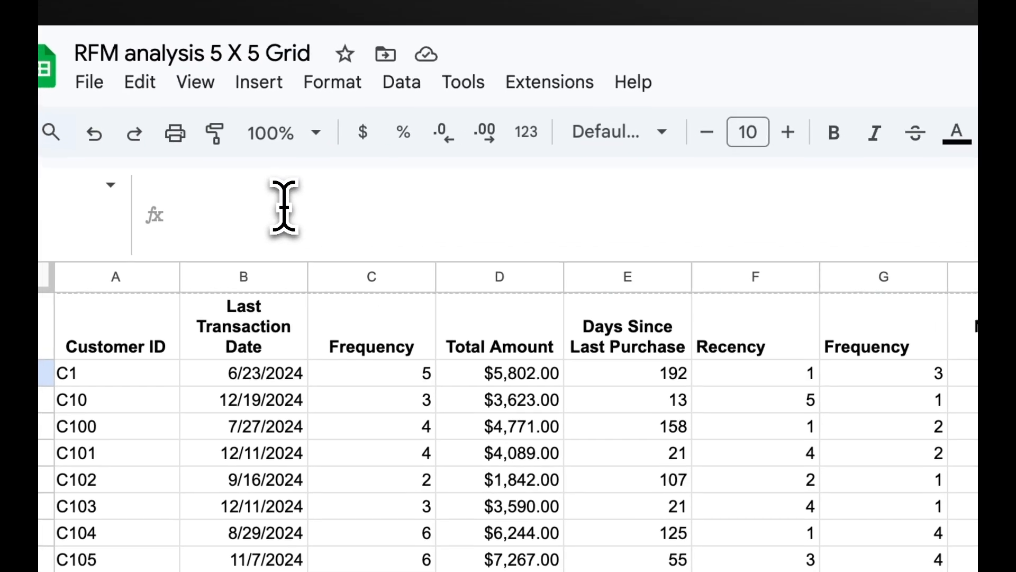
pyautogui.click(288, 209)
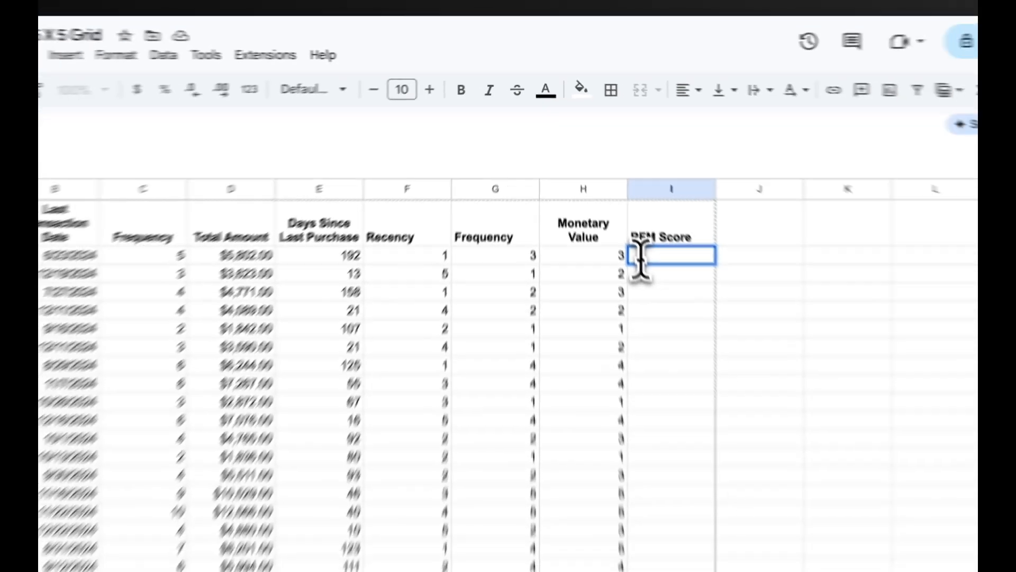
pyautogui.write('=con')
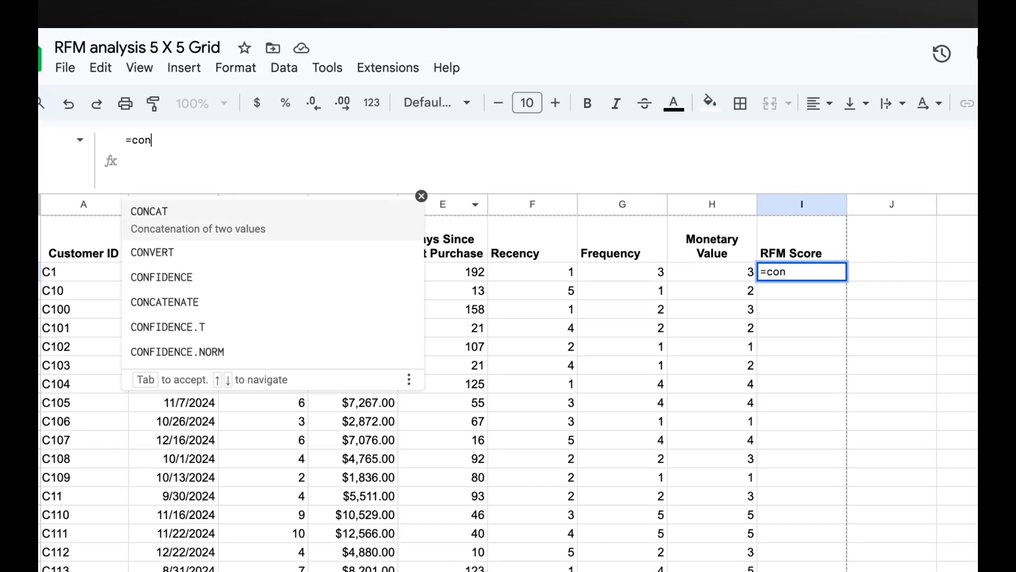
pyautogui.press('Down')
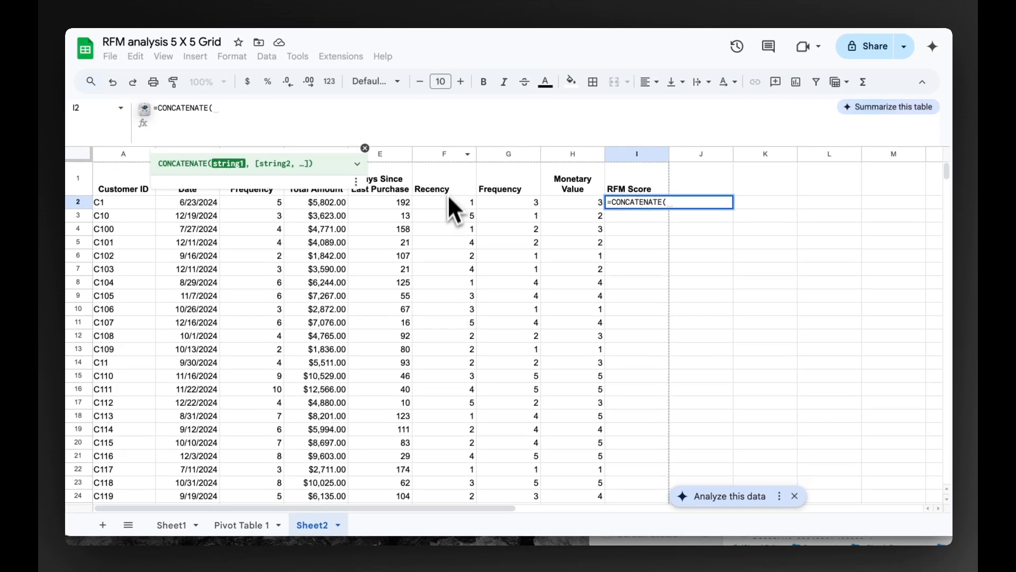
pyautogui.click(449, 206)
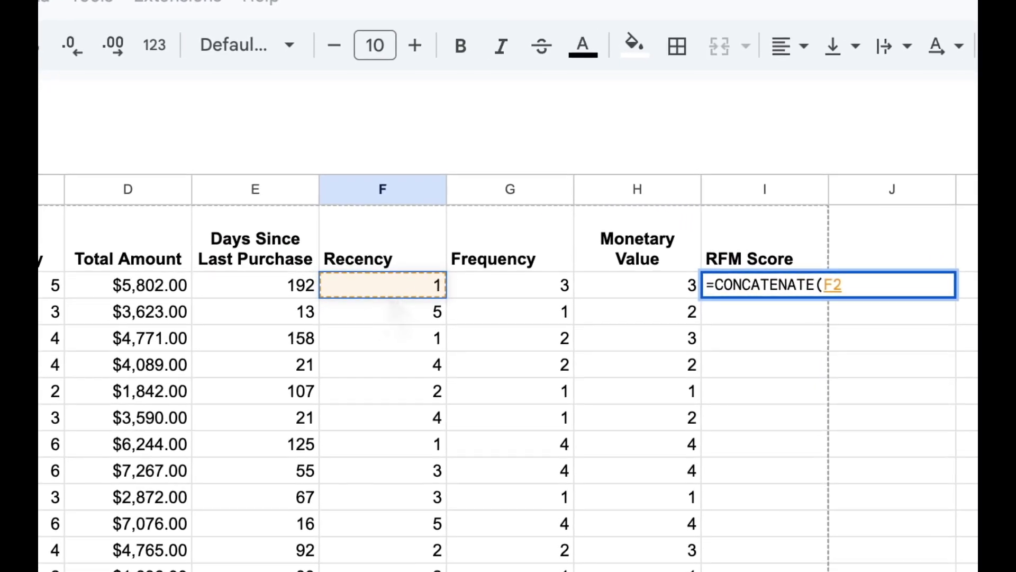
pyautogui.write(',')
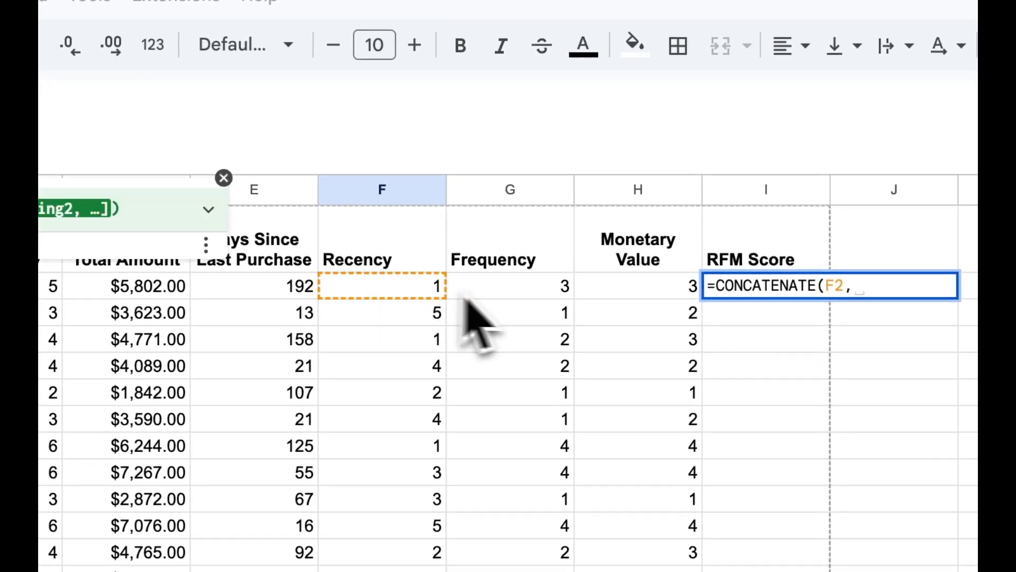
pyautogui.click(510, 291)
pyautogui.write(',')
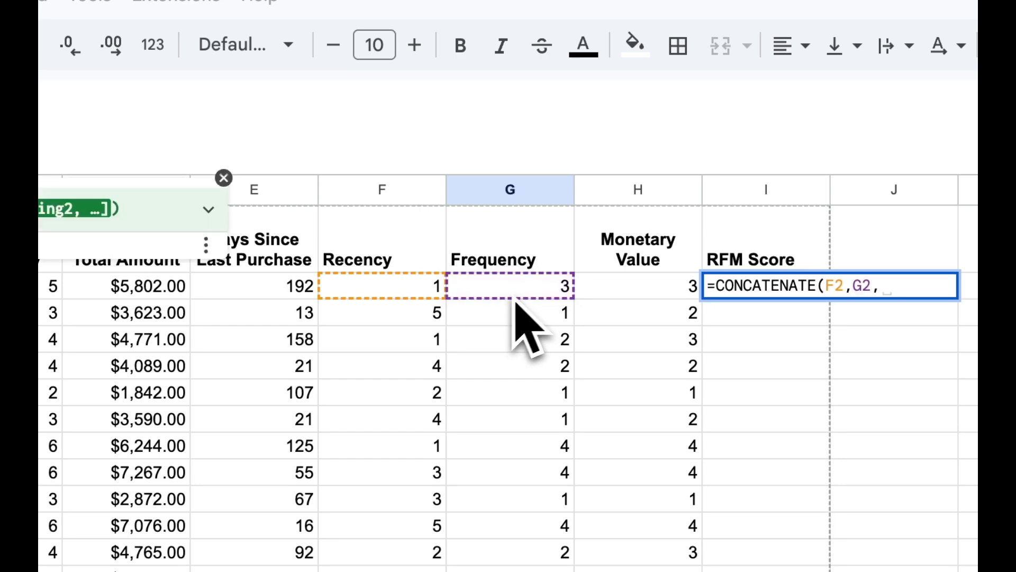
pyautogui.click(635, 292)
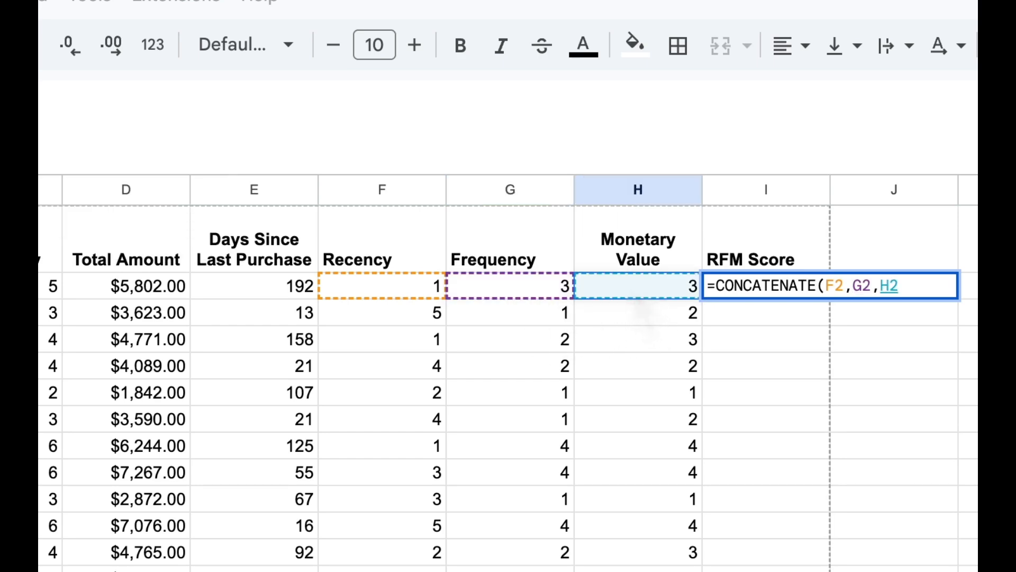
pyautogui.write(')')
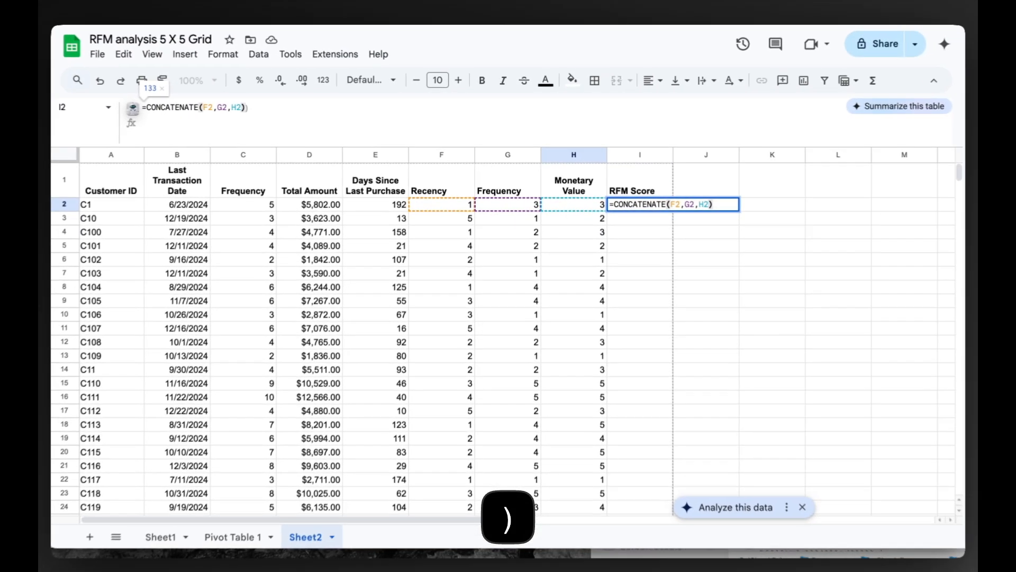
pyautogui.press('Return')
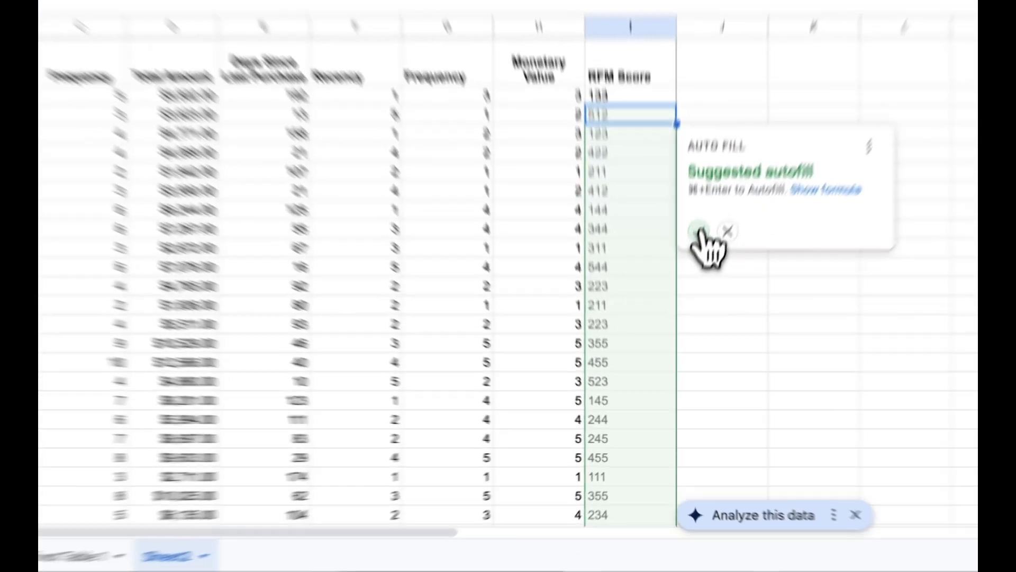
pyautogui.click(682, 297)
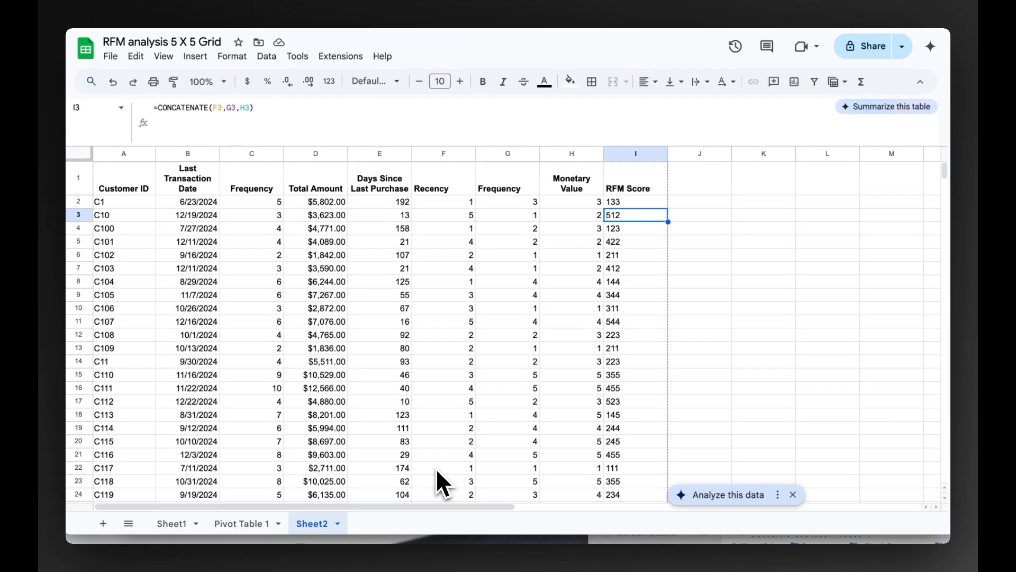
# Sort the sheet by the RFM Score column in descending order, Z to A.
pyautogui.rightClick(636, 154)
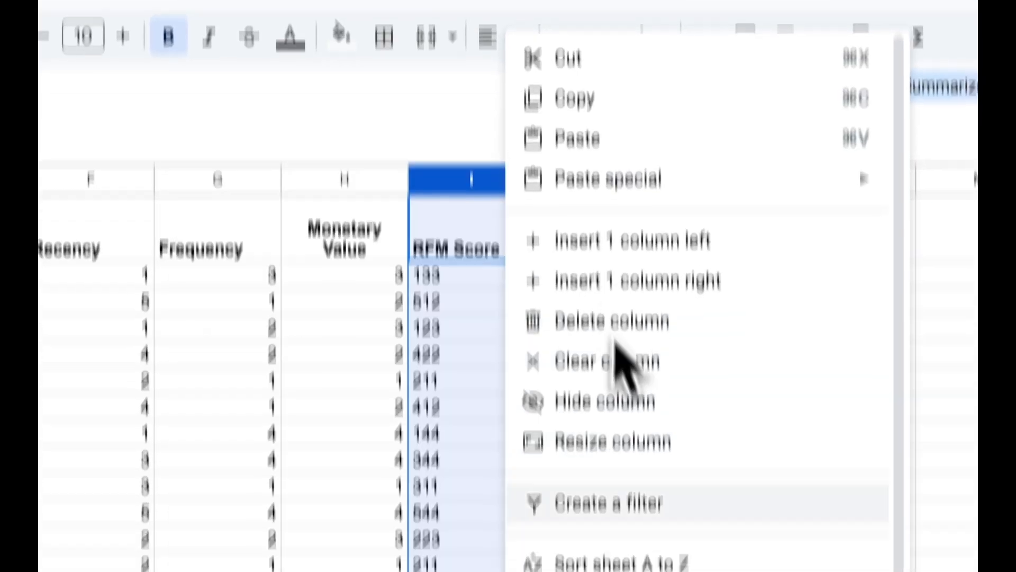
pyautogui.click(647, 462)
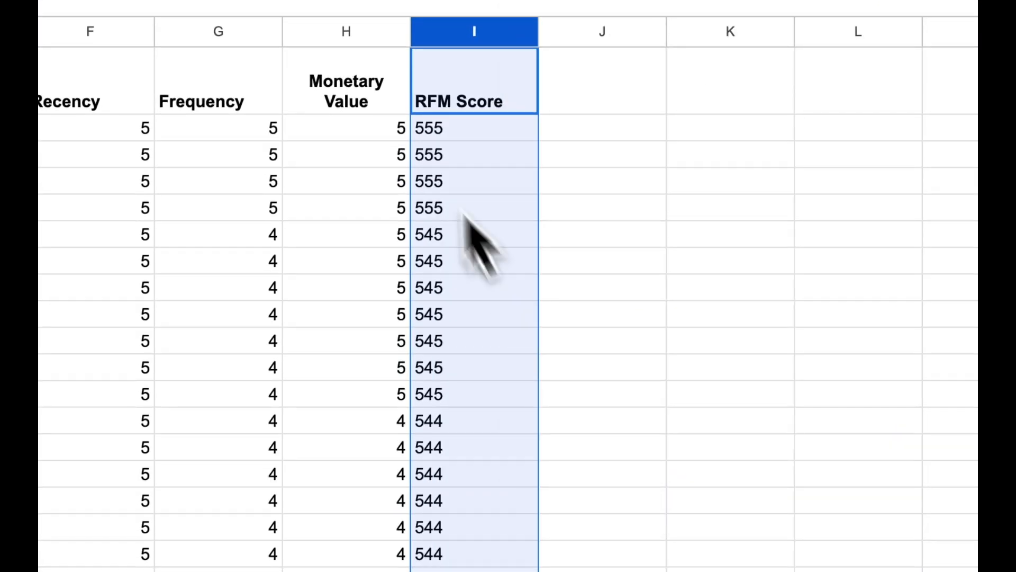
# Examine the highest RFM scores in I2:I5 and compare I2 with the recency, frequency and monetary scores in row 2.
pyautogui.click(445, 137)
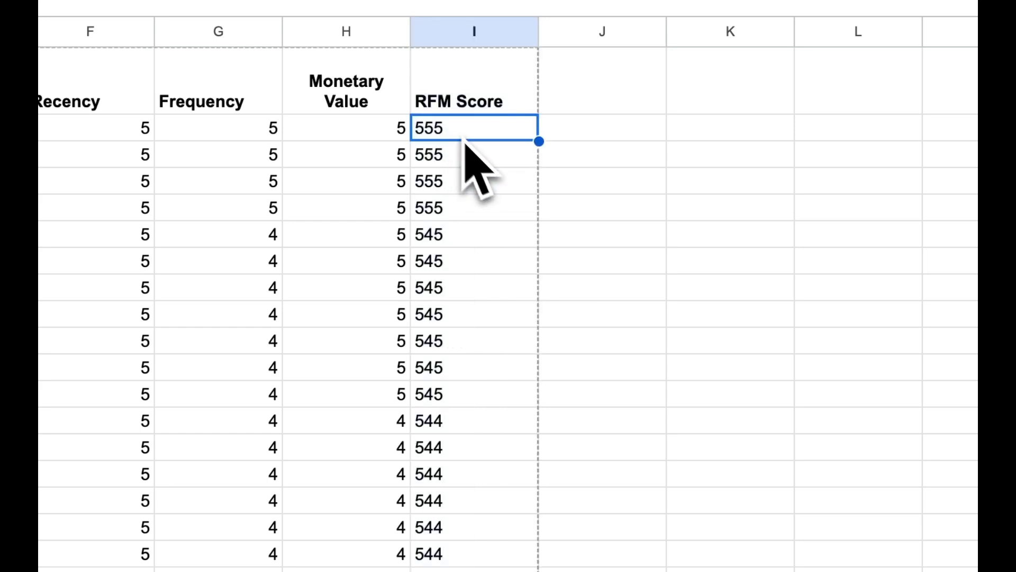
pyautogui.keyDown('shift'); pyautogui.click(481, 214); pyautogui.keyUp('shift')
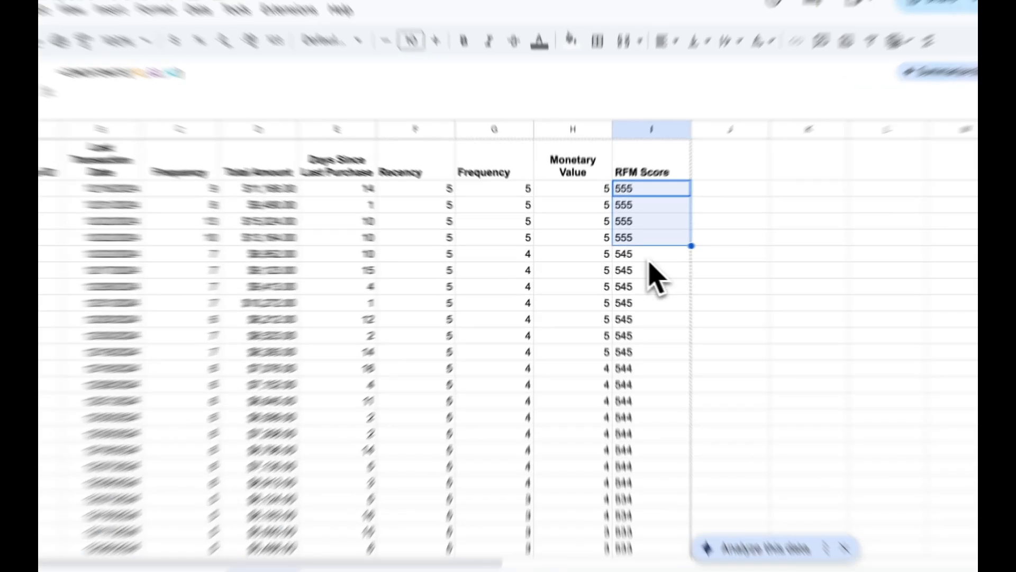
pyautogui.click(633, 260)
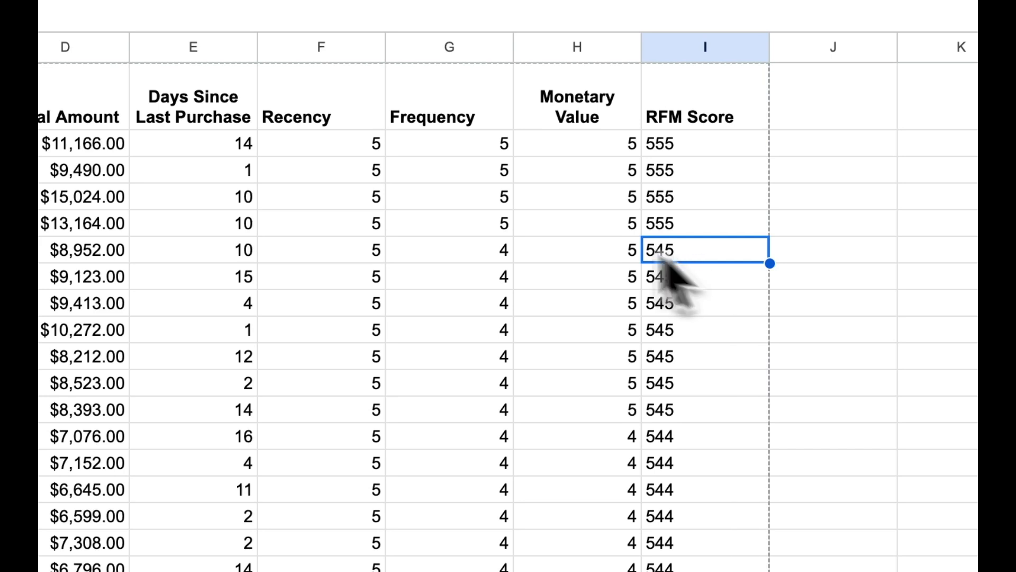
pyautogui.click(322, 146)
pyautogui.click(446, 152)
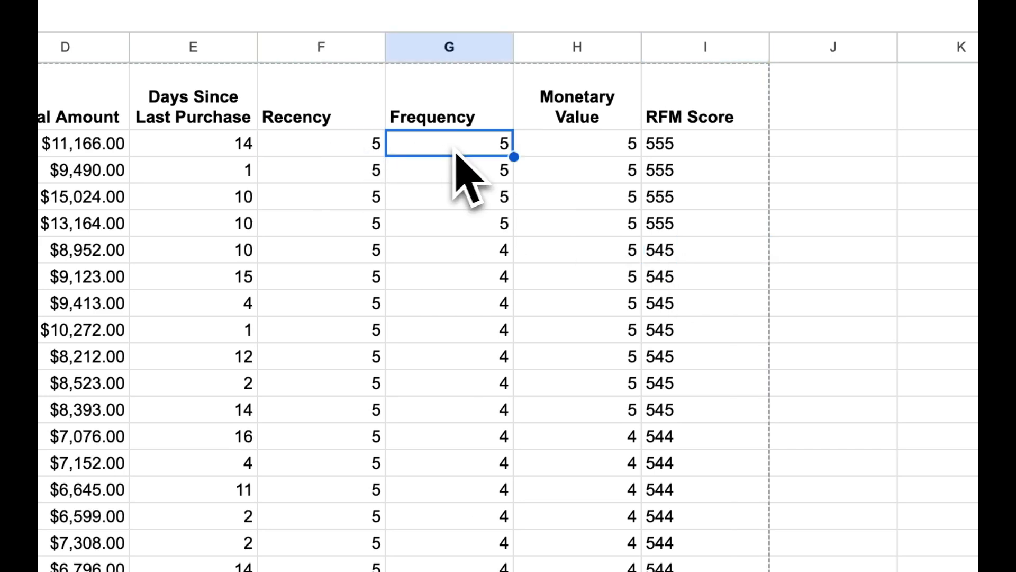
pyautogui.click(554, 153)
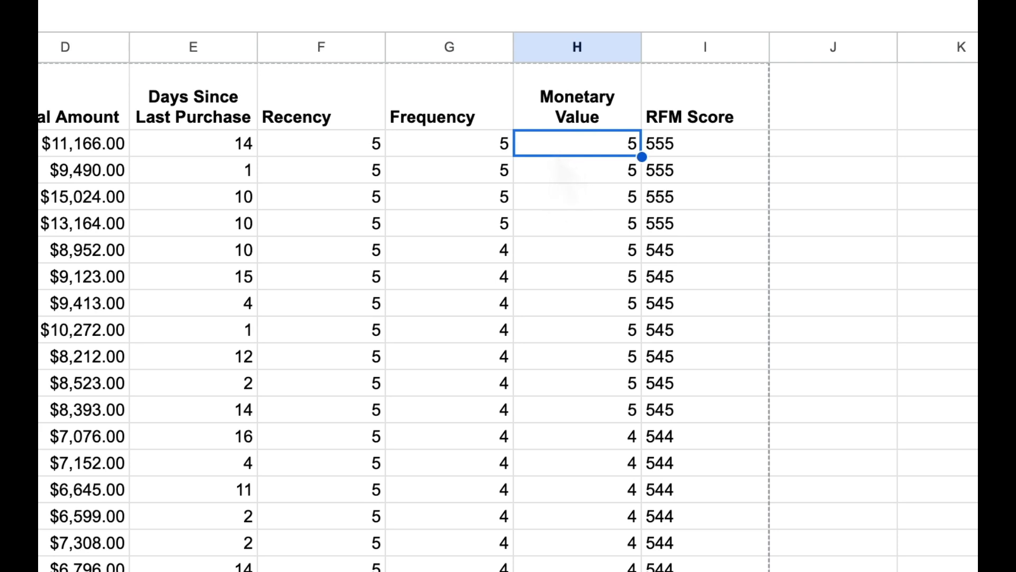
# Compare the 555, 545 and 544-to-533 score groups at the start of the sorted RFM Score column.
pyautogui.moveTo(688, 149); pyautogui.dragTo(694, 228)
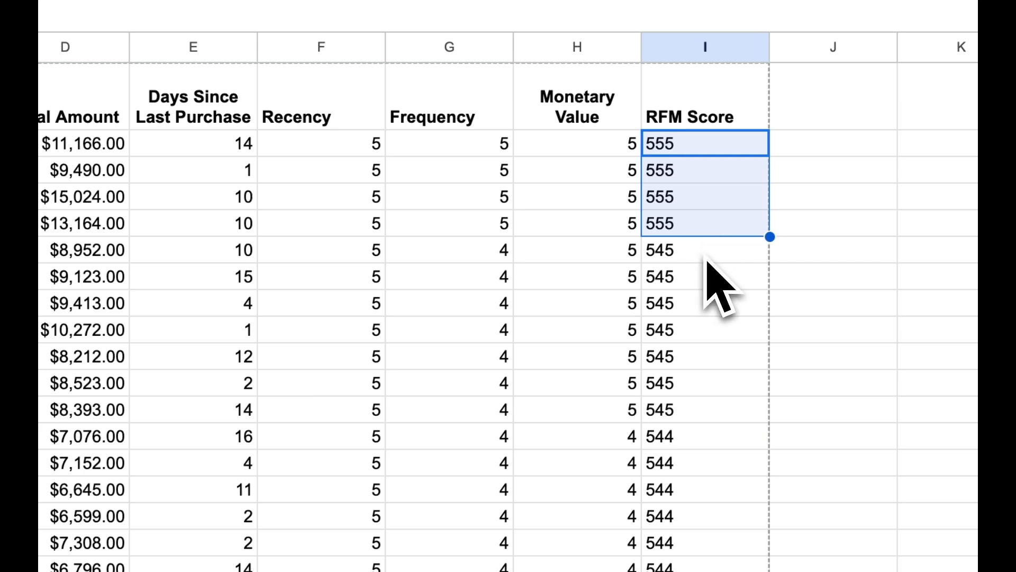
pyautogui.click(708, 146)
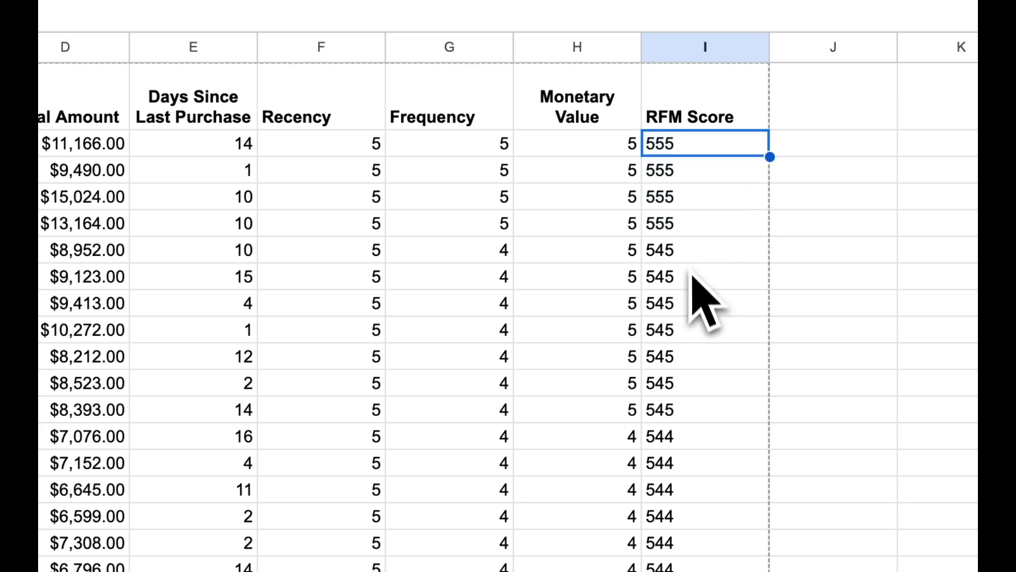
pyautogui.keyDown('shift'); pyautogui.click(704, 409); pyautogui.keyUp('shift')
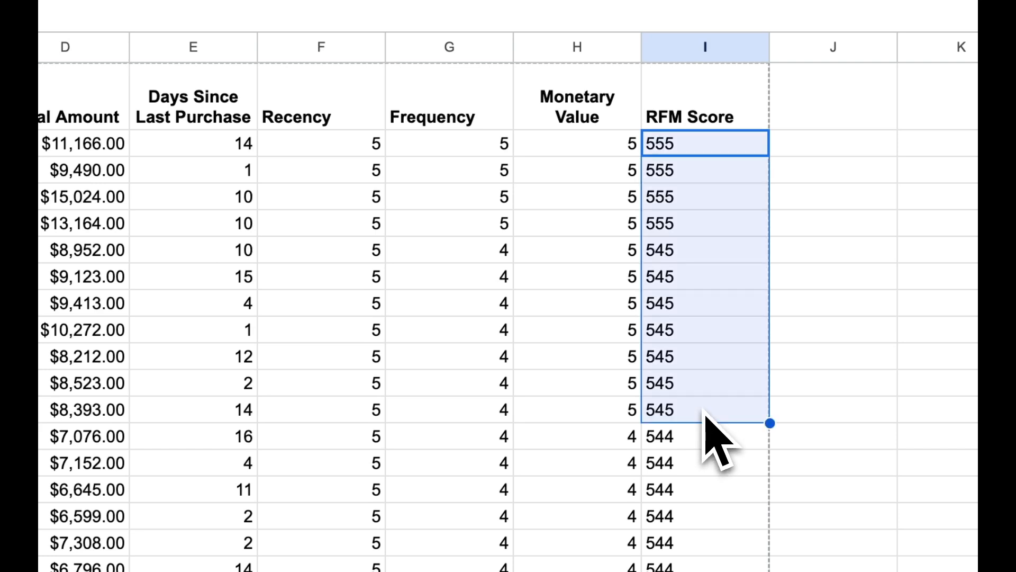
pyautogui.click(709, 442)
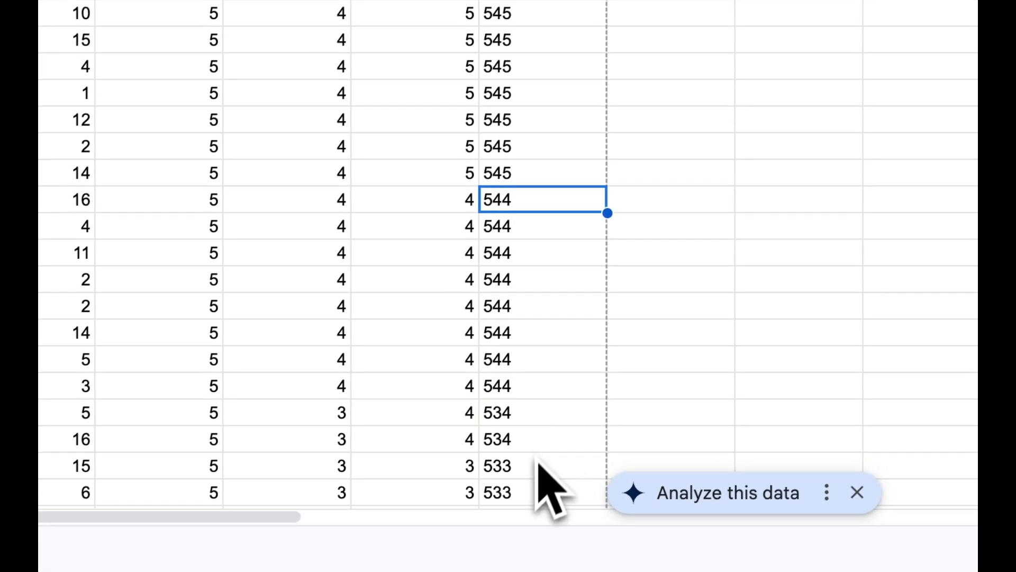
pyautogui.keyDown('shift'); pyautogui.click(537, 466); pyautogui.keyUp('shift')
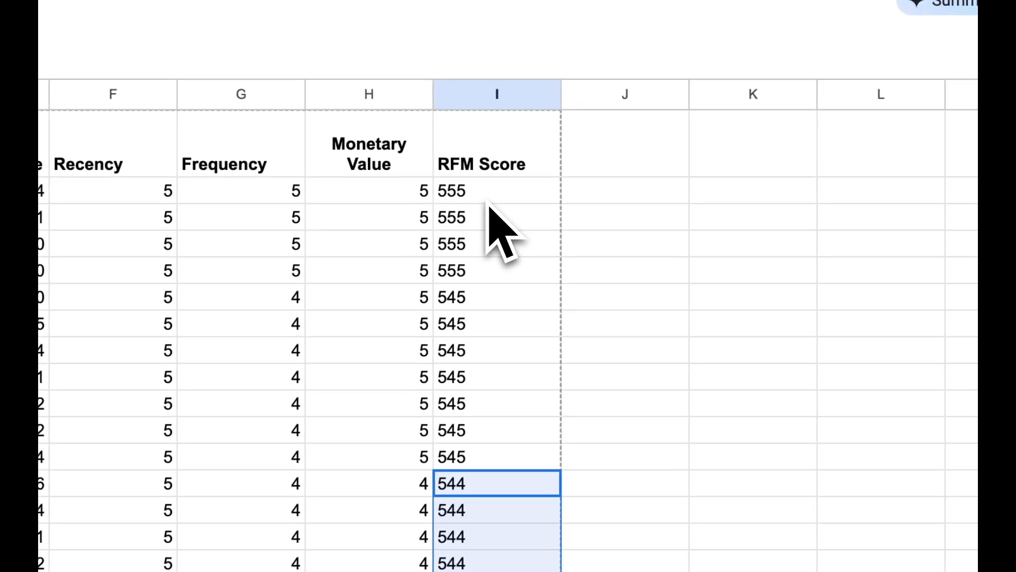
pyautogui.click(488, 201)
pyautogui.scroll(-5, 522, 363)
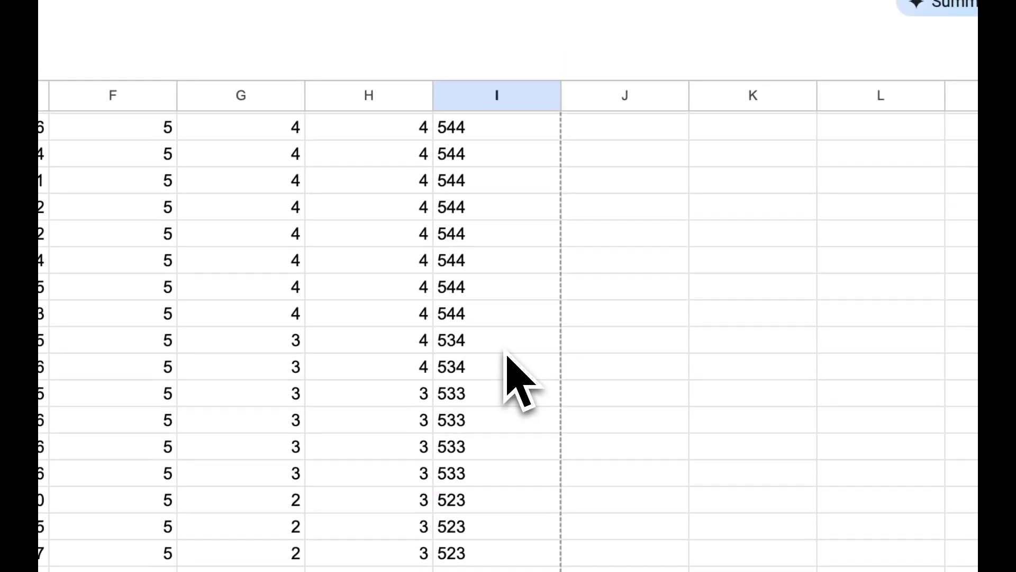
pyautogui.scroll(5, 505, 353)
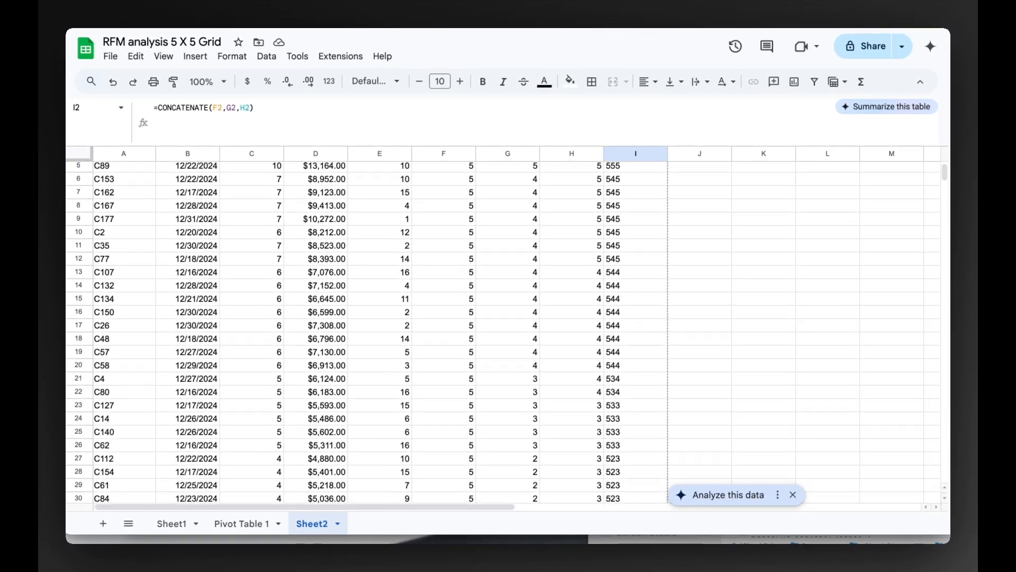
pyautogui.scroll(2, 503, 331)
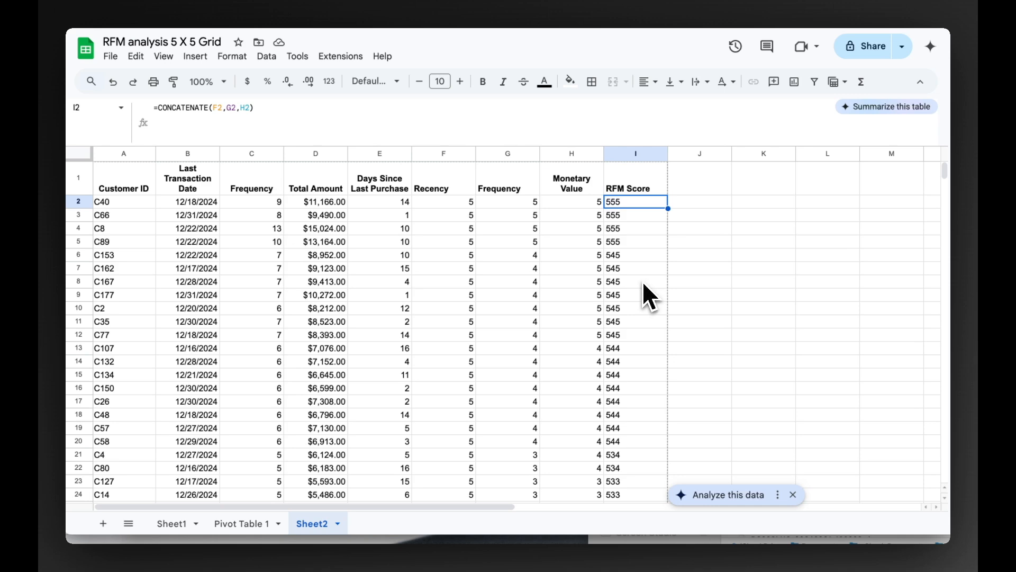
# Highlight the top-scoring customers in I2:I12 and review how the RFM scores descend through the rest of the column.
pyautogui.moveTo(645, 203); pyautogui.dragTo(645, 280)
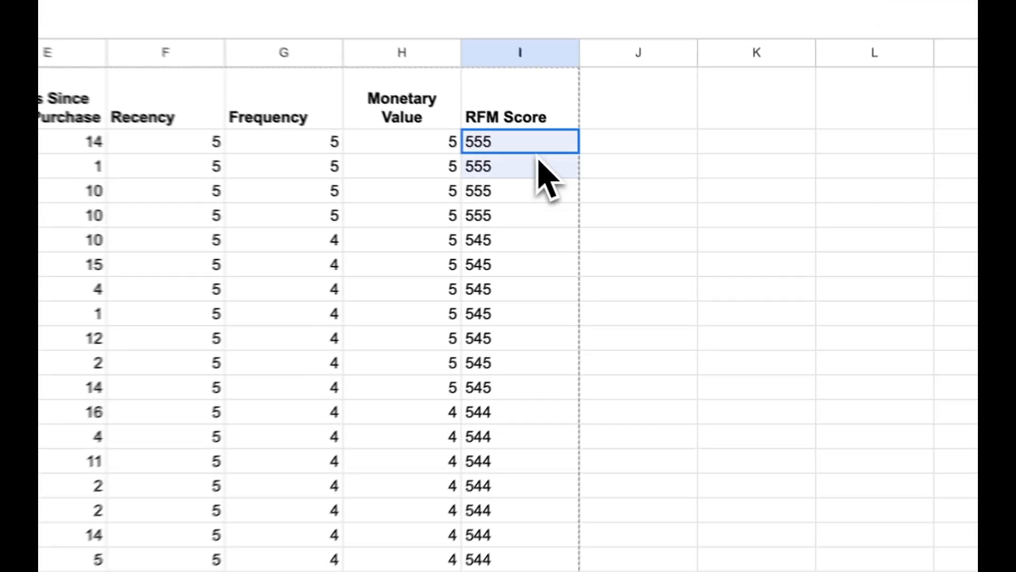
pyautogui.moveTo(521, 290); pyautogui.dragTo(519, 402)
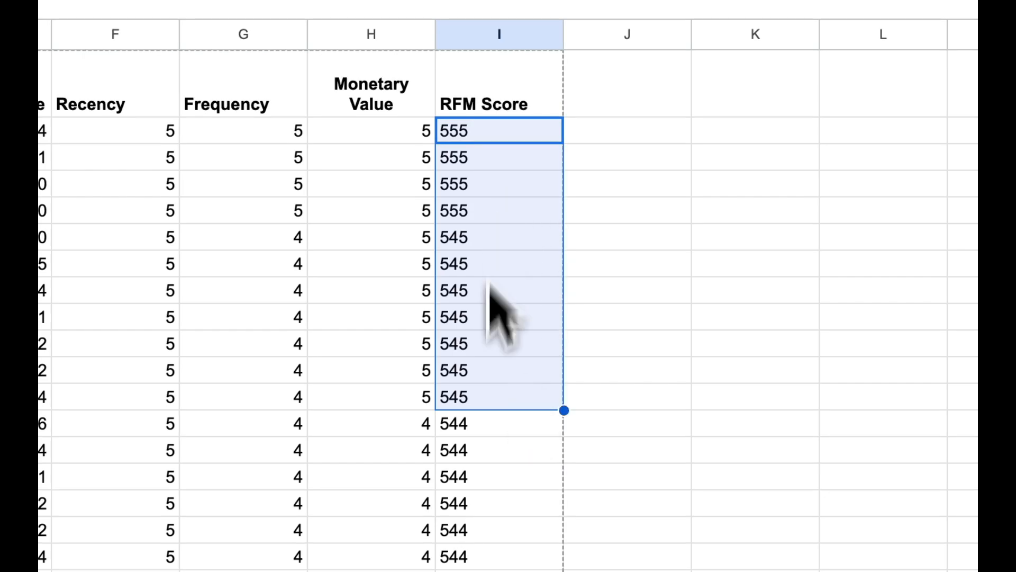
pyautogui.scroll(-5, 546, 465)
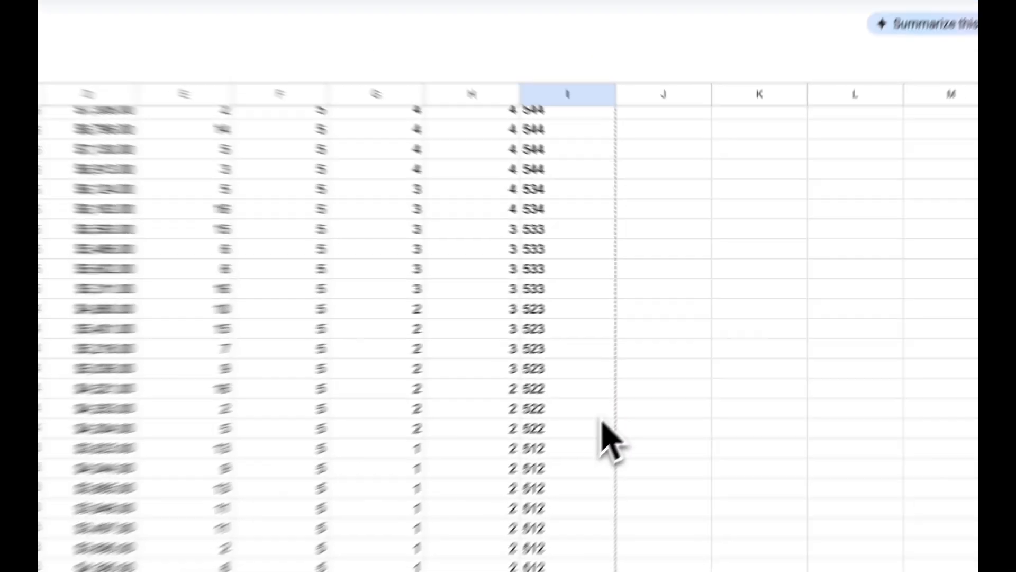
pyautogui.scroll(-8, 603, 435)
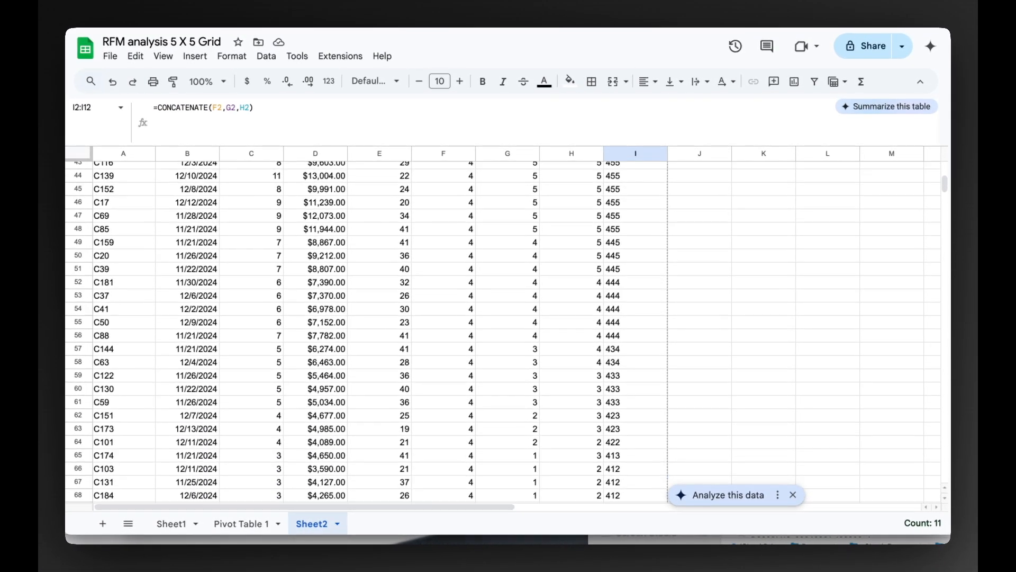
pyautogui.scroll(-10, 371, 329)
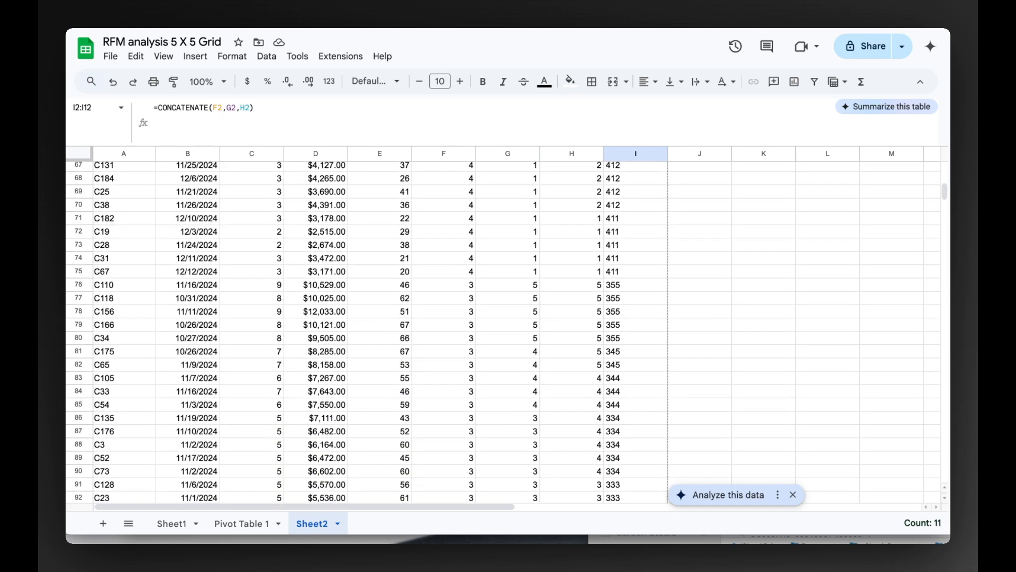
pyautogui.scroll(-3, 503, 332)
pyautogui.scroll(20, 502, 332)
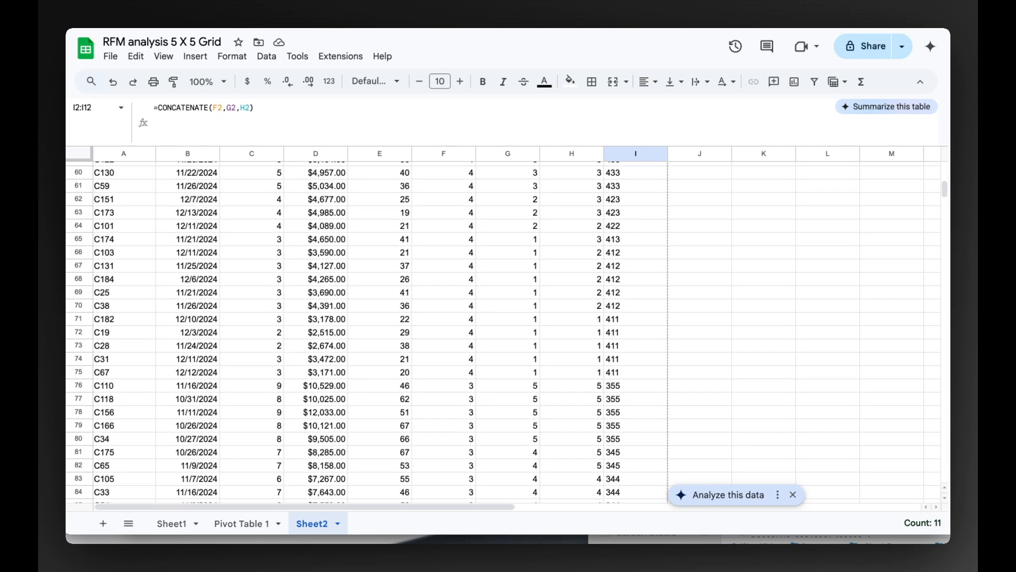
# Merge the header cells K1:O1 into a single cell.
pyautogui.click(694, 243)
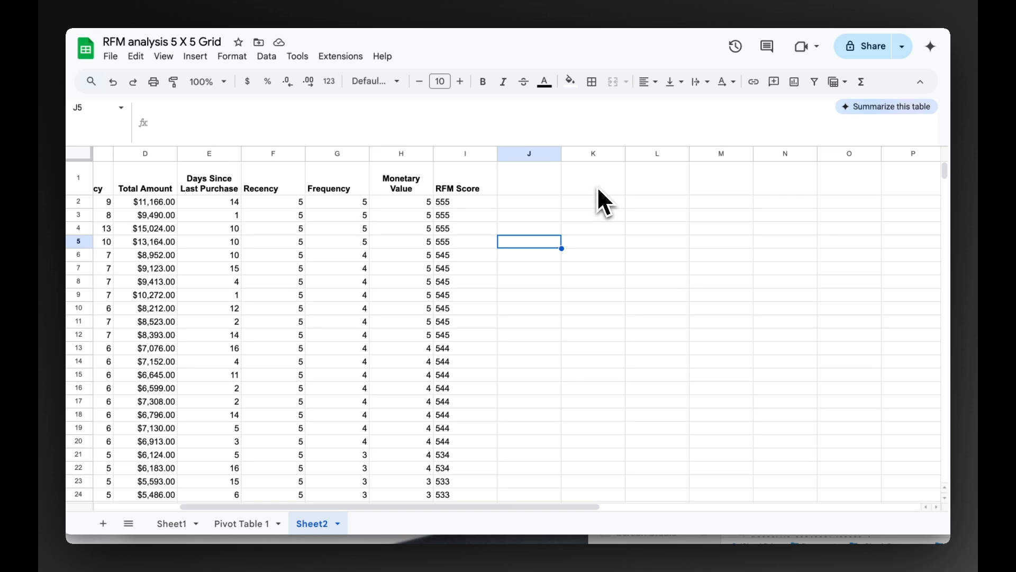
pyautogui.moveTo(597, 188); pyautogui.dragTo(804, 183)
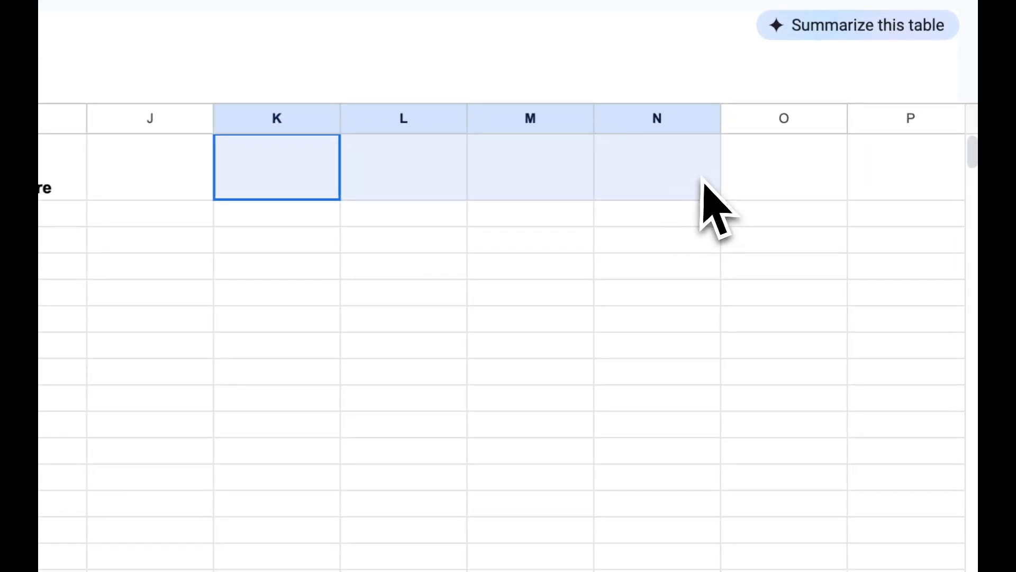
pyautogui.moveTo(702, 180); pyautogui.dragTo(738, 182)
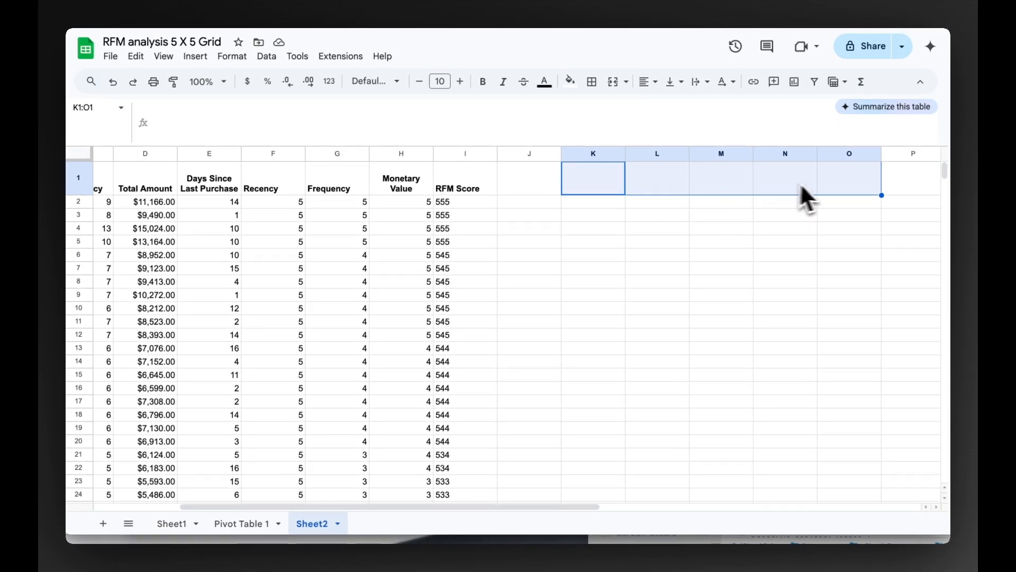
pyautogui.click(229, 59)
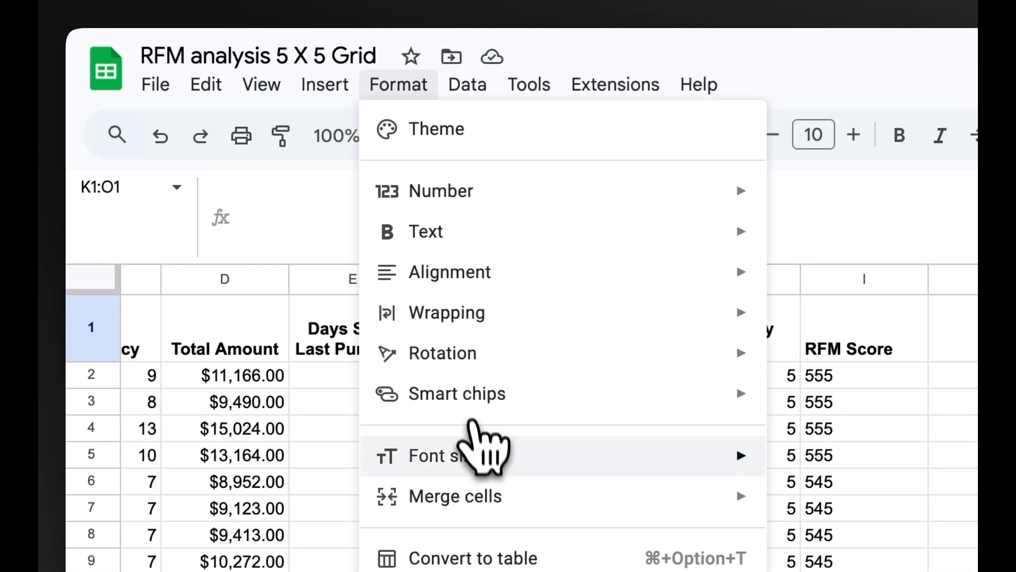
pyautogui.moveTo(276, 260)
pyautogui.click(680, 347)
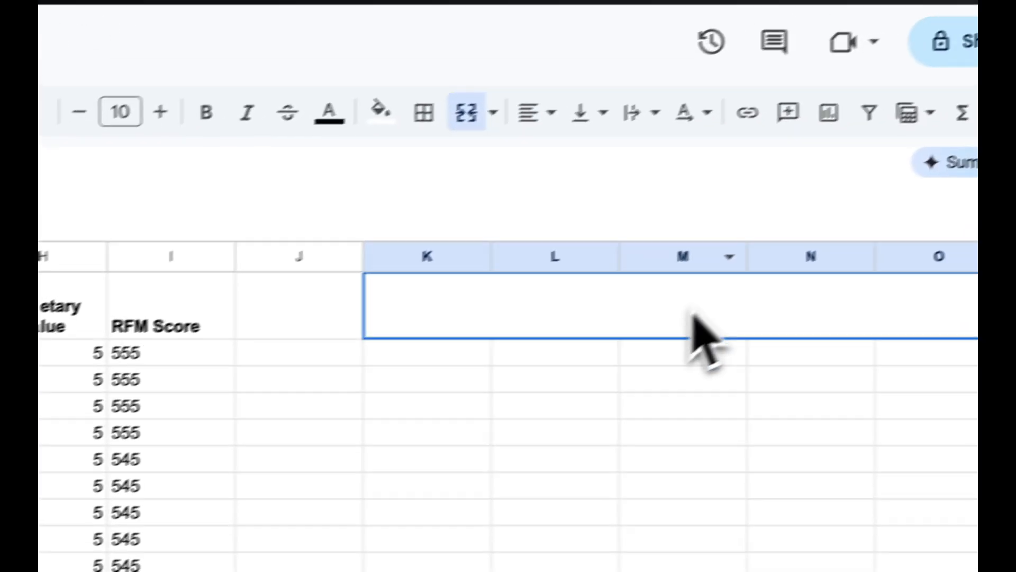
# Enter the heading FREQUENCY in the merged K1:O1 cell, make it bold and centre it horizontally.
pyautogui.write('FREQUEN')
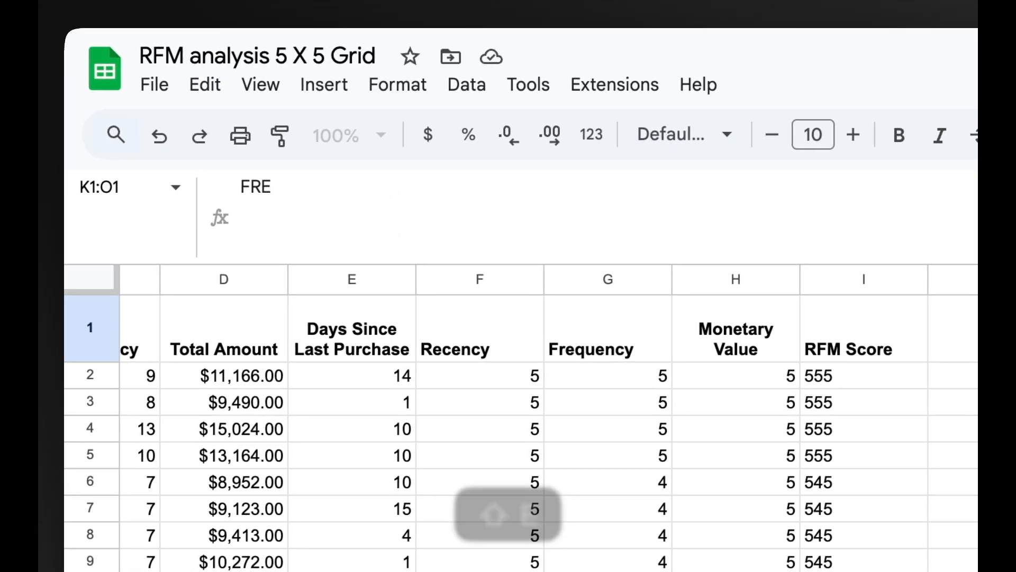
pyautogui.write('CY')
pyautogui.press('Return')
pyautogui.press('Up')
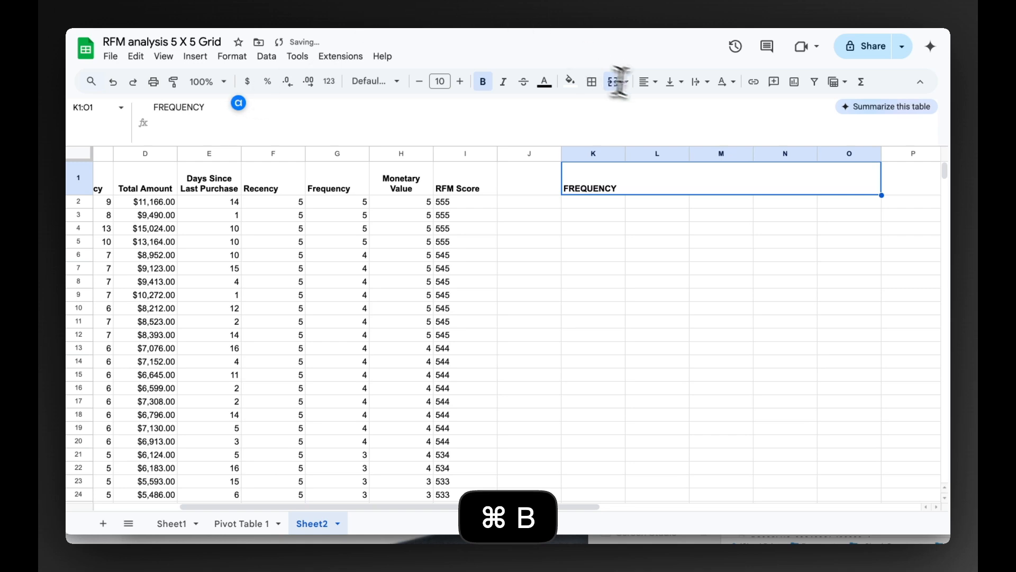
pyautogui.click(651, 81)
pyautogui.click(669, 106)
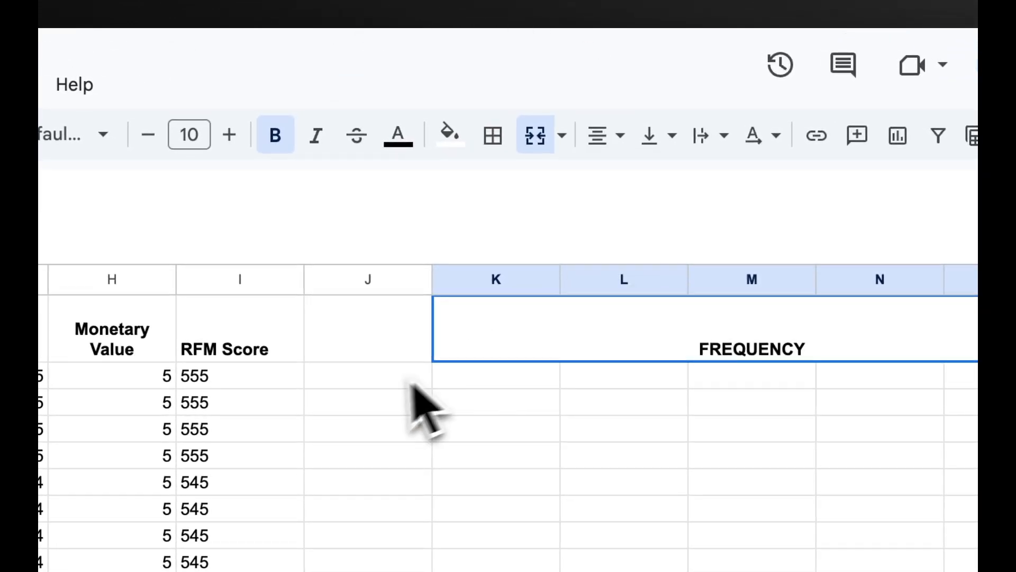
# Enter the label RECENCY in uppercase in cell J2 and make it bold.
pyautogui.click(353, 380)
pyautogui.write('Recency')
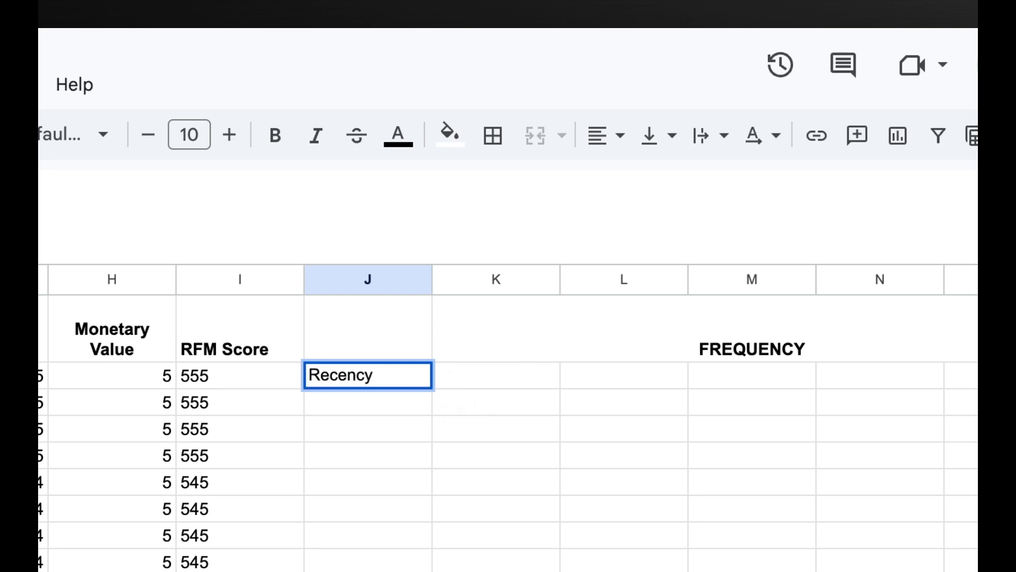
pyautogui.press('BackSpace')
pyautogui.press('BackSpace')
pyautogui.press('BackSpace')
pyautogui.press('BackSpace')
pyautogui.press('BackSpace')
pyautogui.press('BackSpace')
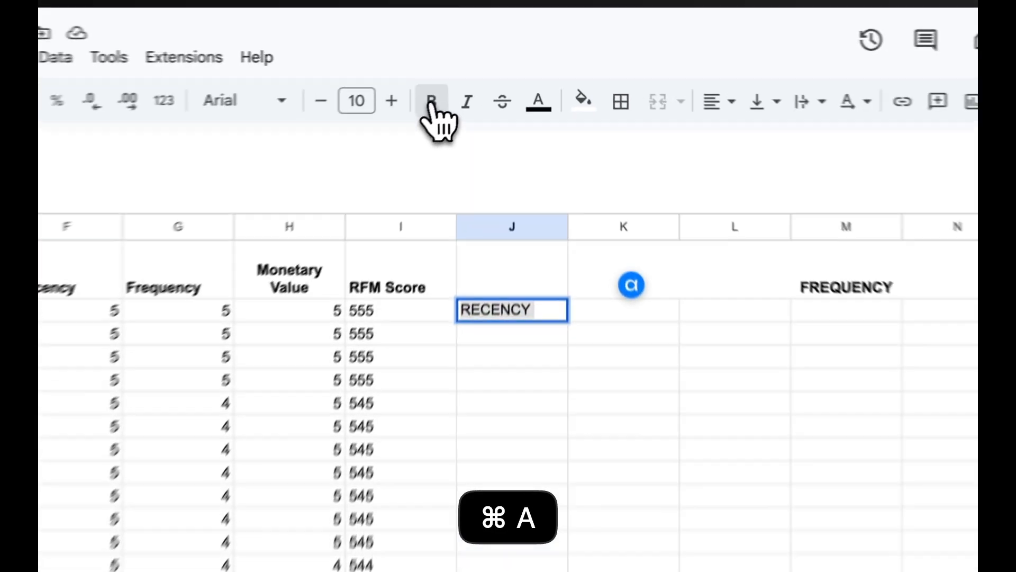
pyautogui.click(483, 81)
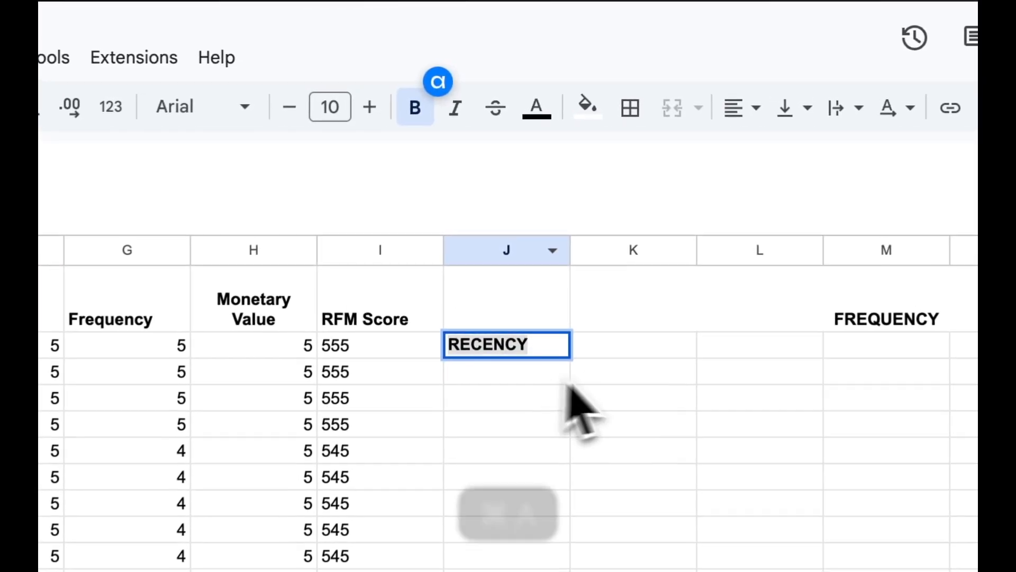
# Enter the frequency scores 1, 2, 3, 4 and 5 across K2:O2 under the FREQUENCY heading.
pyautogui.click(583, 206)
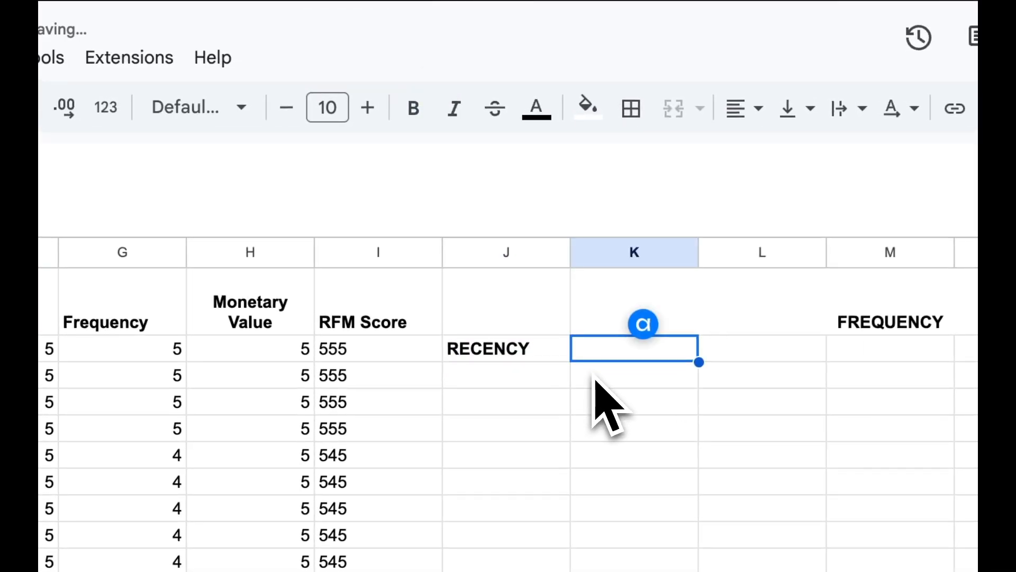
pyautogui.write('1')
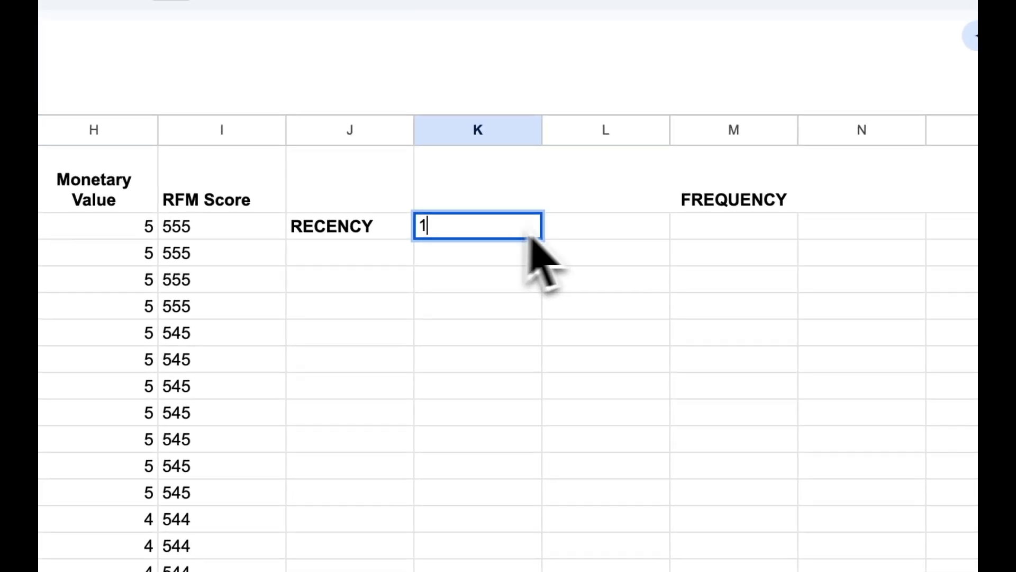
pyautogui.click(730, 355)
pyautogui.write('2')
pyautogui.press('Right')
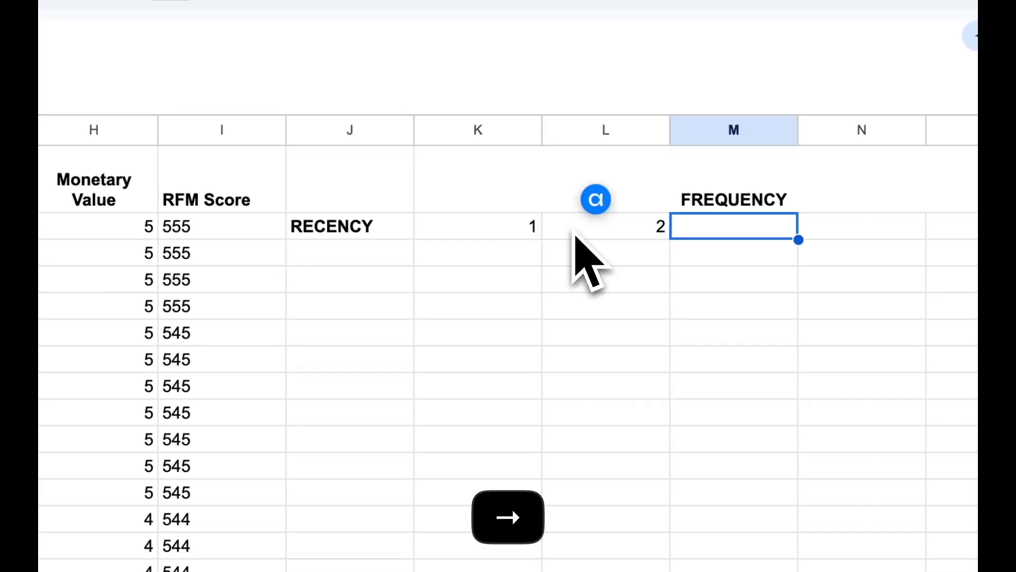
pyautogui.write('3')
pyautogui.press('Right')
pyautogui.write('4')
pyautogui.press('Right')
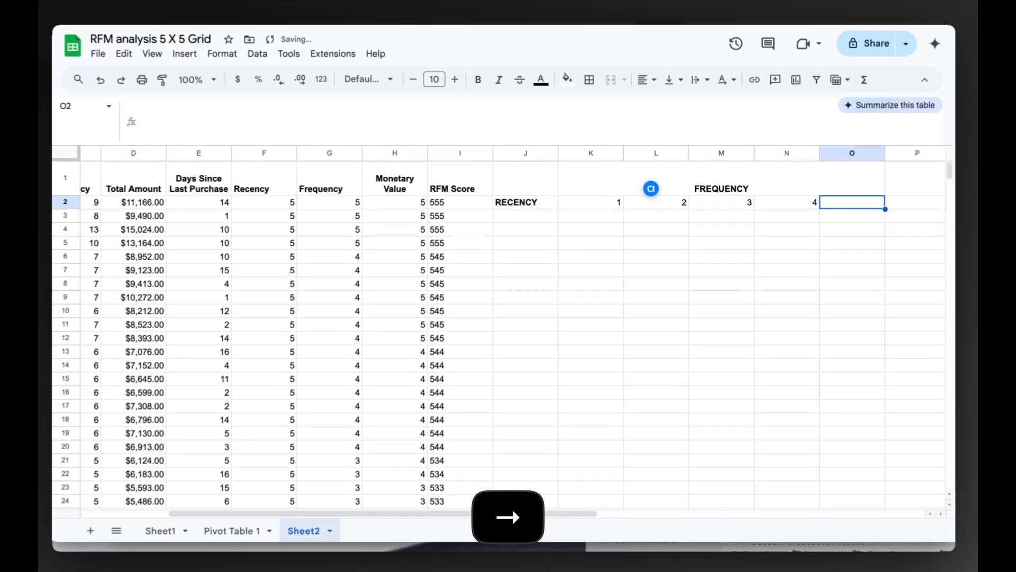
pyautogui.write('5')
pyautogui.press('Right')
# Centre the frequency scores in K2:O2 horizontally.
pyautogui.press('Left')
pyautogui.press('Left')
pyautogui.press('Left')
pyautogui.press('Left')
pyautogui.press('Left')
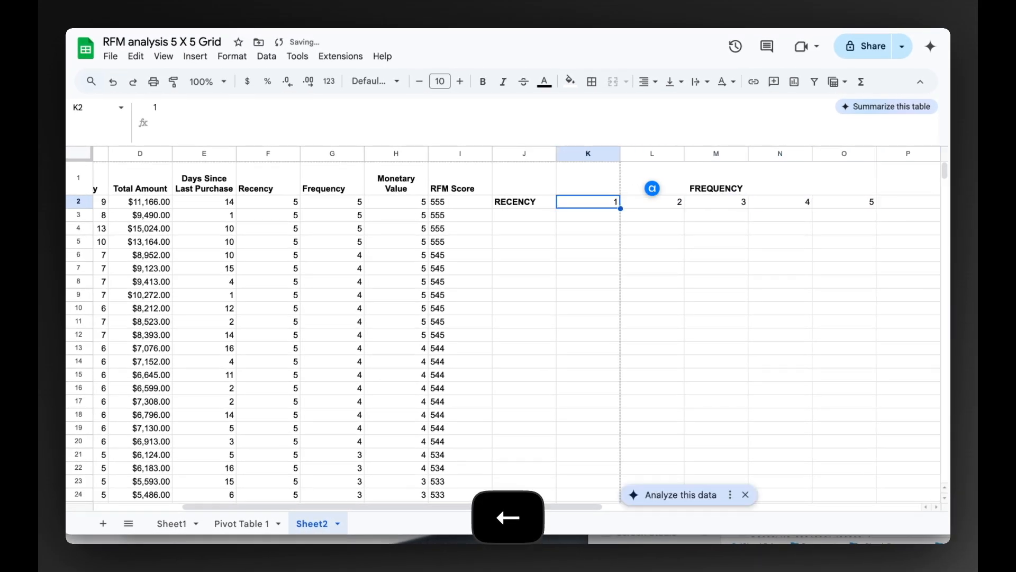
pyautogui.hotkey('shift', 'Right')
pyautogui.hotkey('shift', 'Right')
pyautogui.hotkey('shift', 'Right')
pyautogui.hotkey('shift', 'Right')
pyautogui.hotkey('shift', 'Right')
pyautogui.hotkey('shift', 'Left')
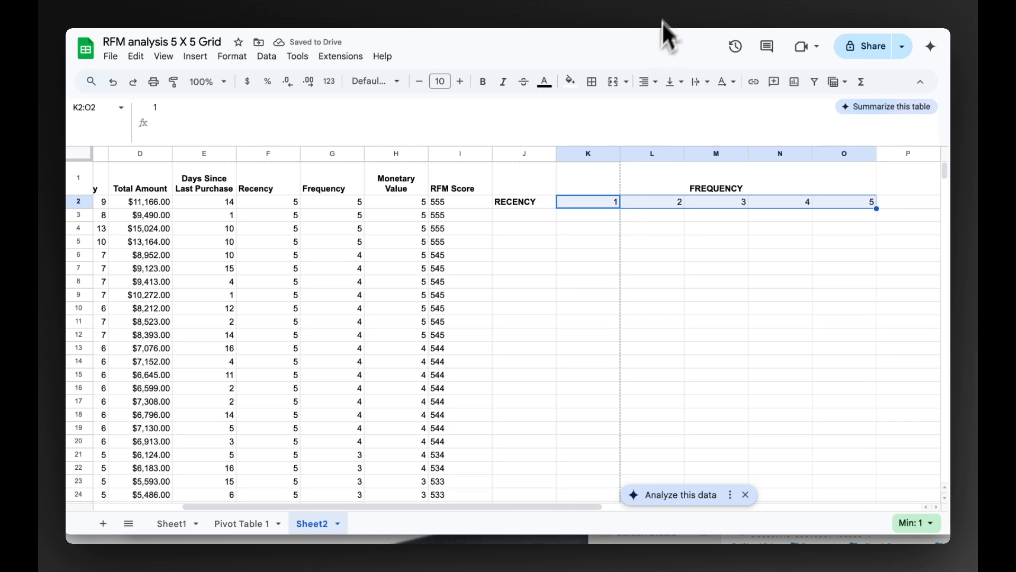
pyautogui.click(646, 81)
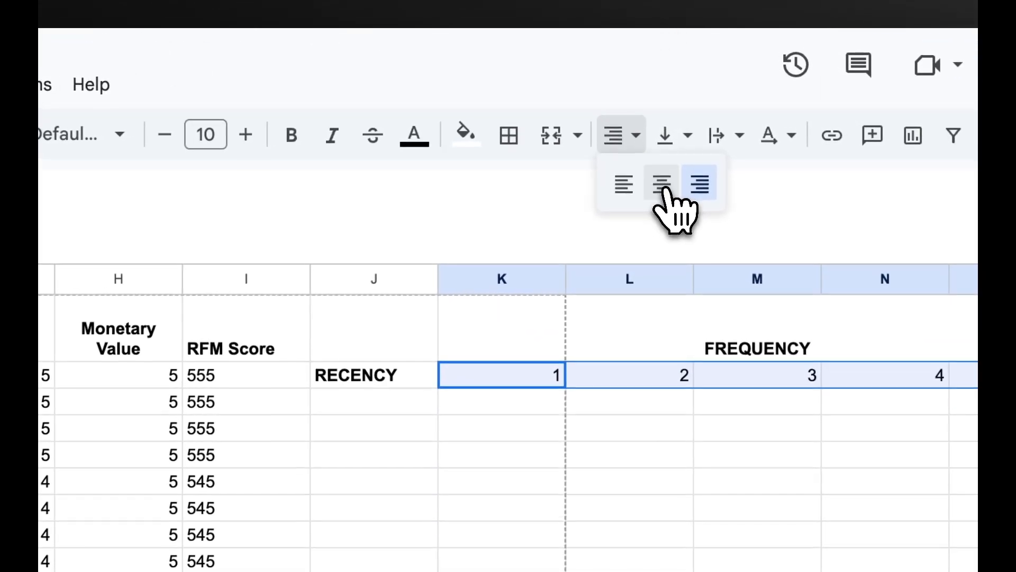
pyautogui.click(662, 184)
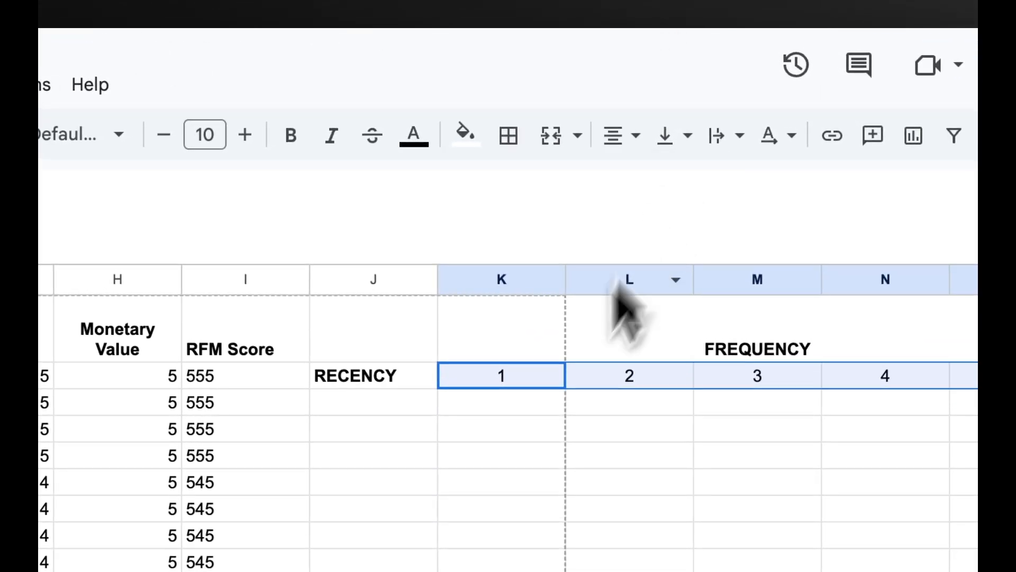
# Enter the recency scores 1, 2, 3, 4 and 5 down J3:J7 under the RECENCY label.
pyautogui.click(408, 412)
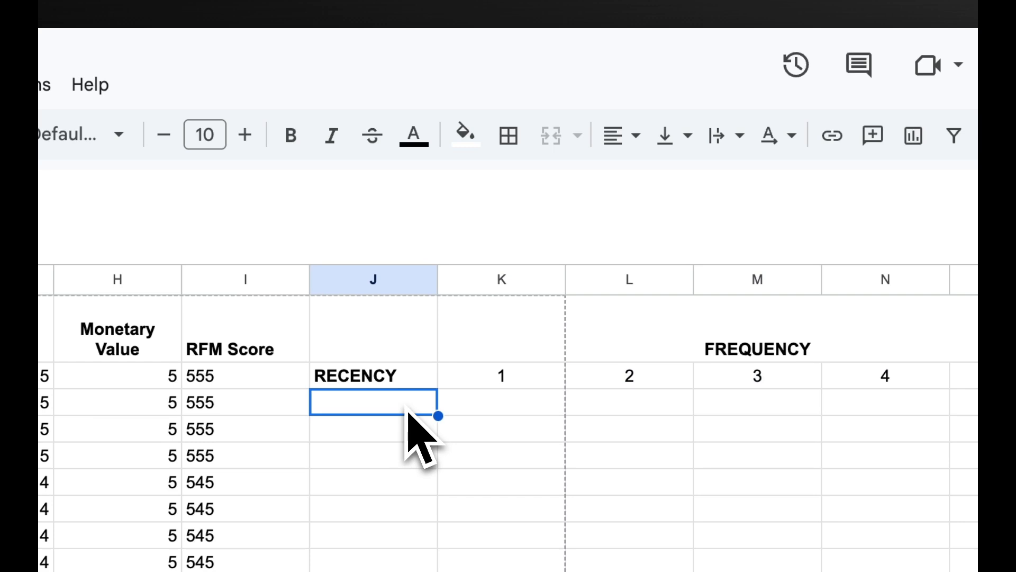
pyautogui.write('1')
pyautogui.press('Return')
pyautogui.write('2')
pyautogui.press('Return')
pyautogui.write('3')
pyautogui.press('Return')
pyautogui.write('4')
pyautogui.press('Return')
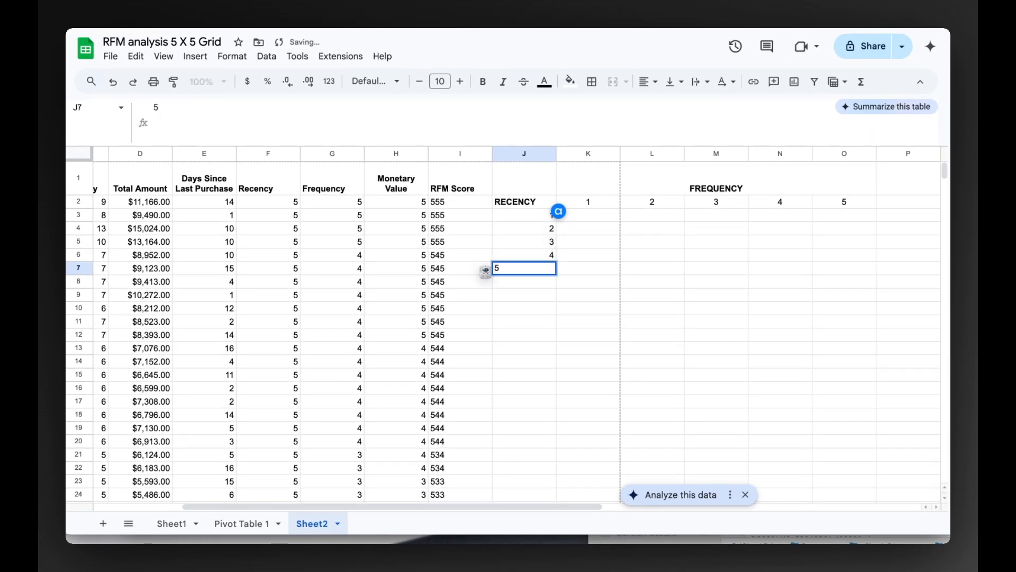
pyautogui.press('Tab')
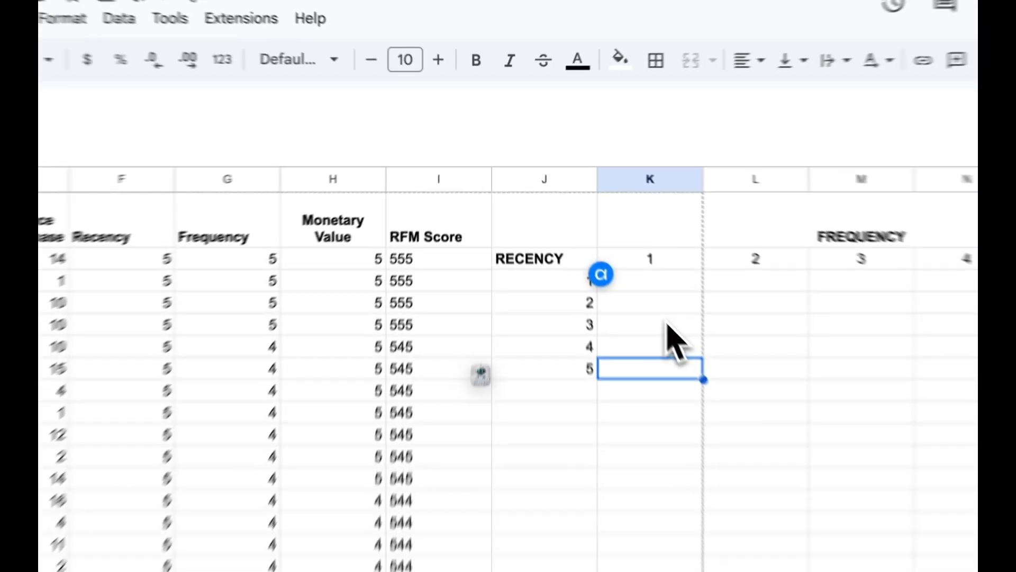
# Enter the formula =AVERAGEIFS(D:D,G:G,K$2,F:F,$J3) in K3, checking its average range and its frequency and recency criteria.
pyautogui.click(601, 241)
pyautogui.click(689, 324)
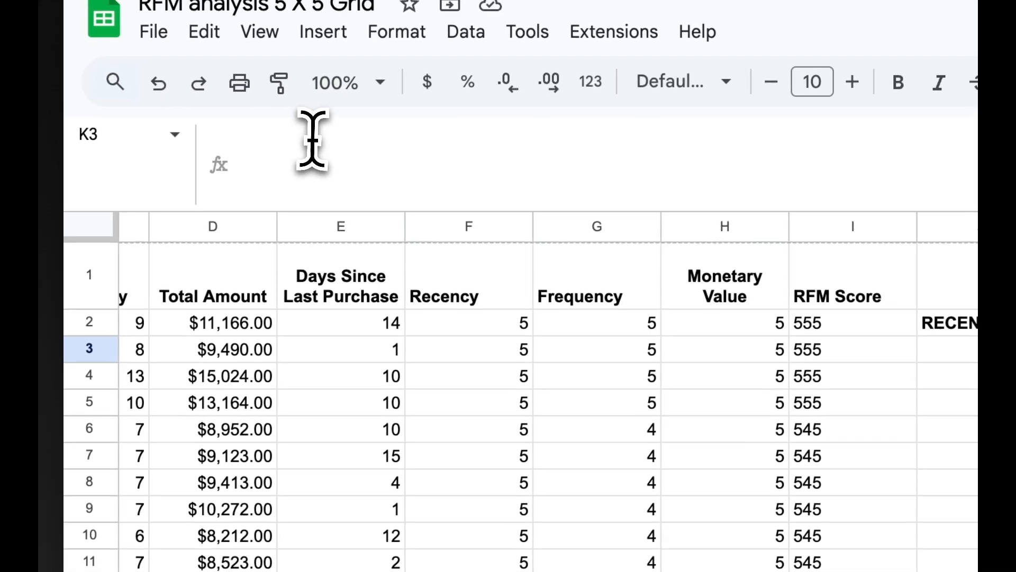
pyautogui.click(313, 139)
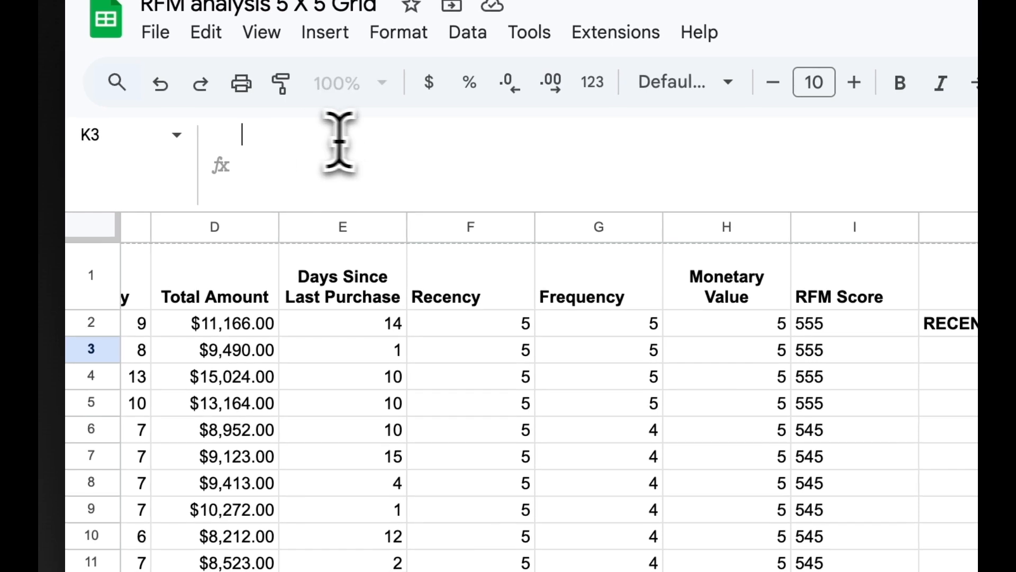
pyautogui.write('=AVERAGEIFS(D:D,G:G,K$2,F:F,$J3)')
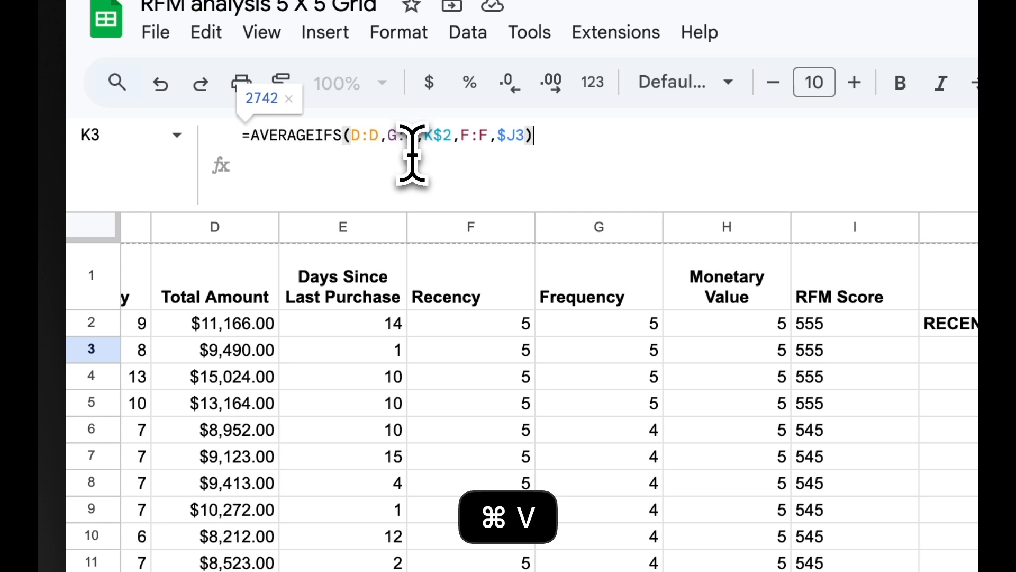
pyautogui.click(348, 142)
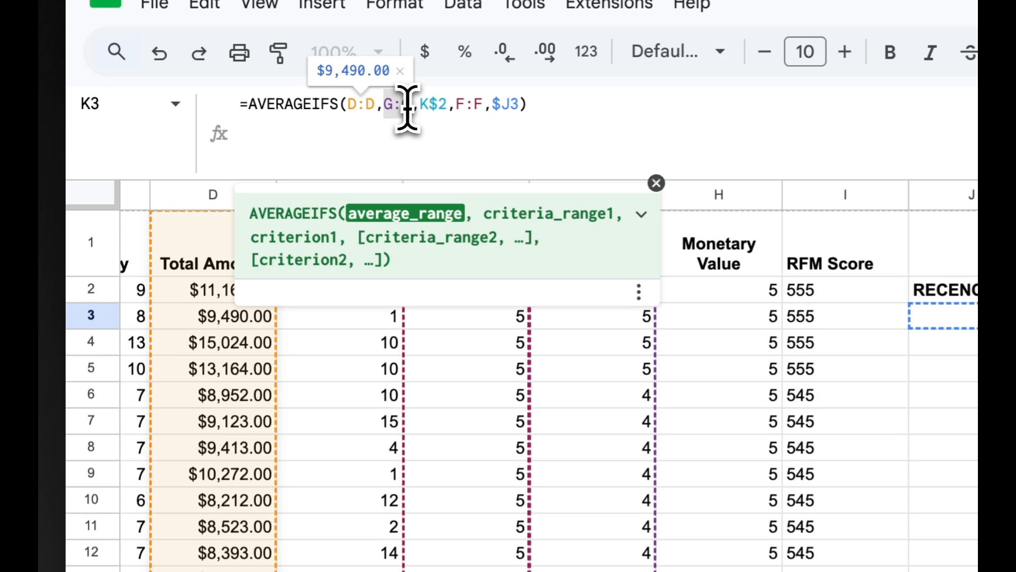
pyautogui.click(406, 105)
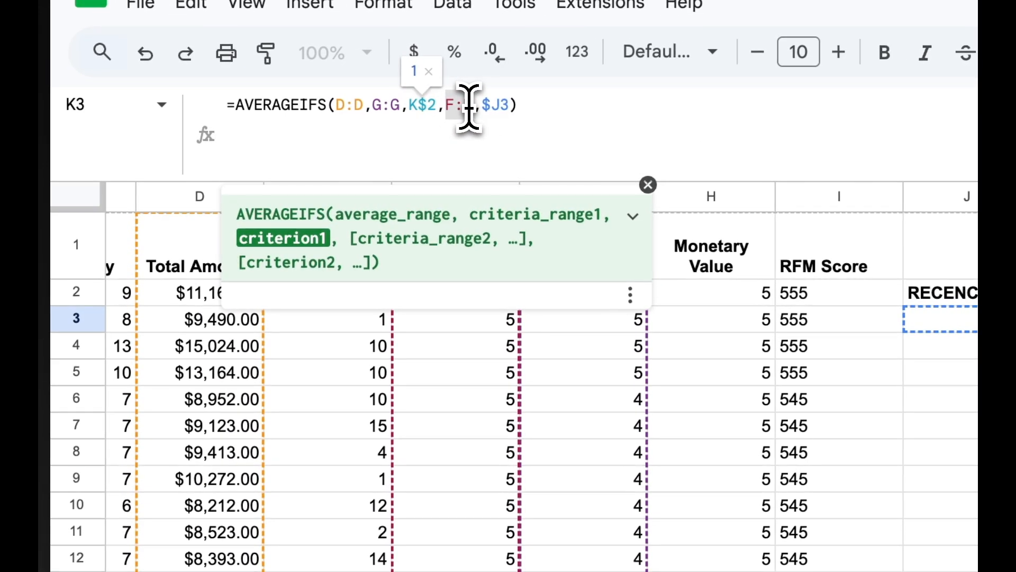
pyautogui.click(272, 108)
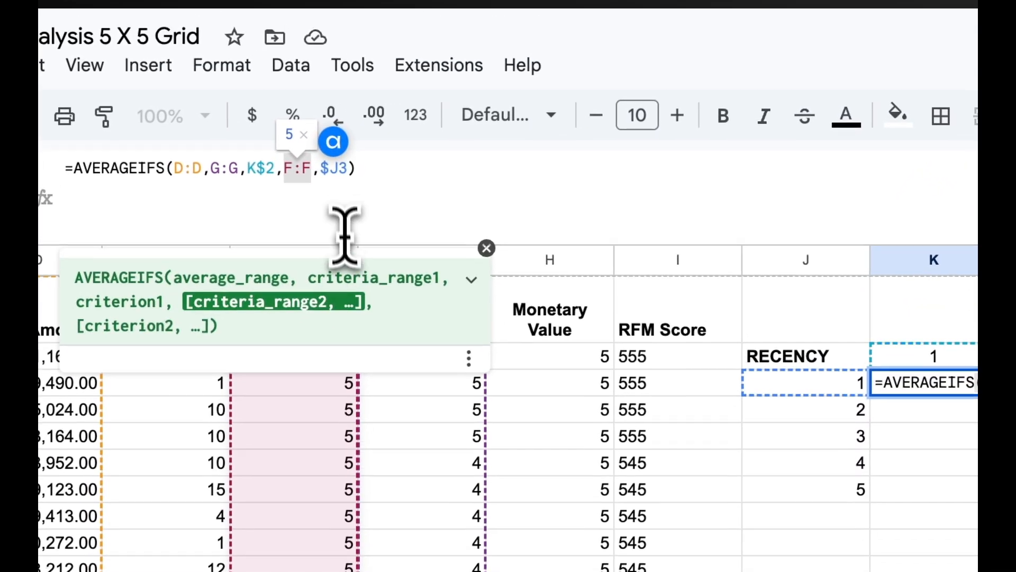
pyautogui.click(335, 169)
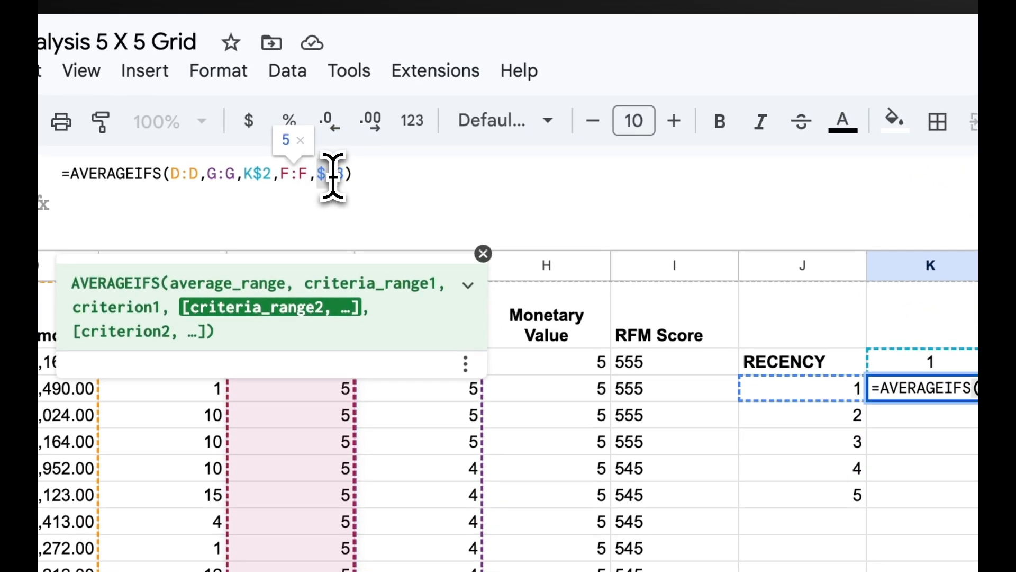
pyautogui.click(369, 175)
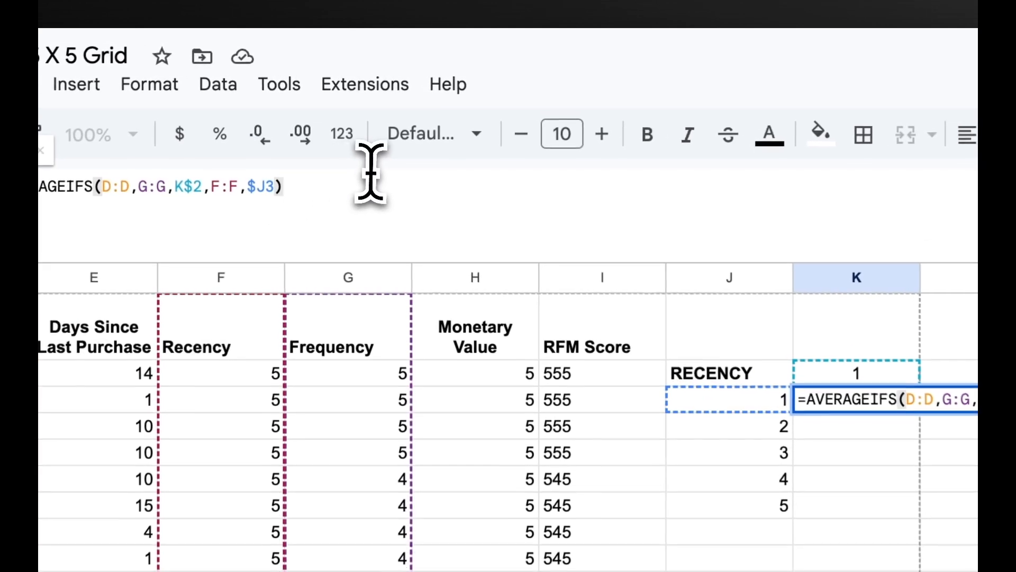
pyautogui.press('Return')
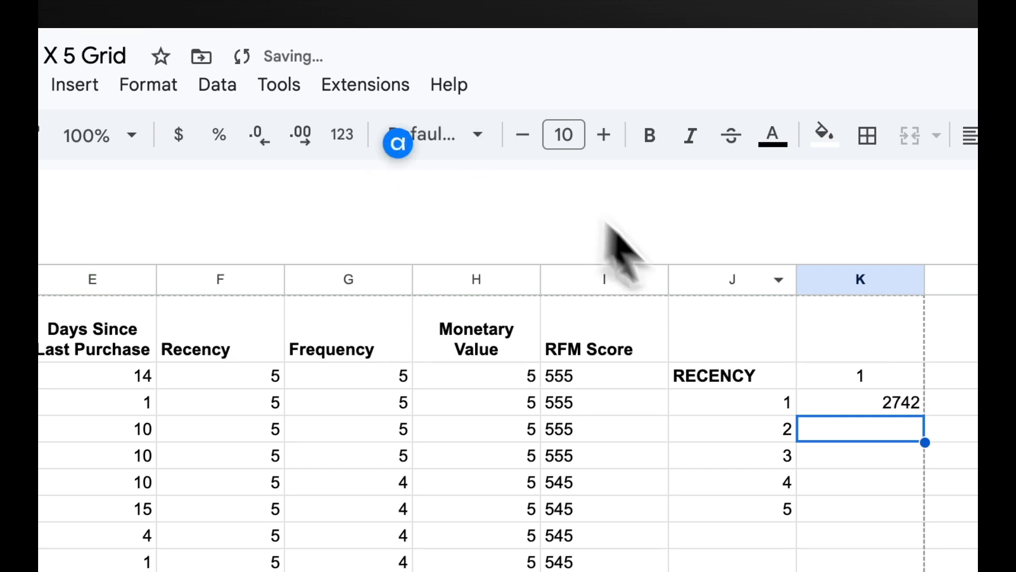
# Fill the K3 average formula down to K7 and format the grid range K3:O7 as Currency.
pyautogui.click(868, 408)
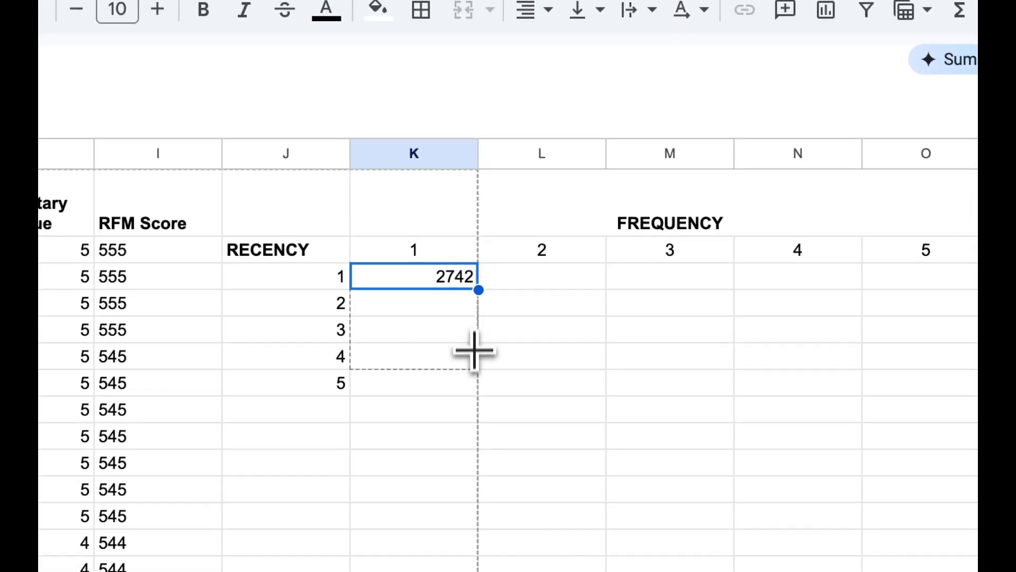
pyautogui.moveTo(471, 379); pyautogui.dragTo(471, 372)
pyautogui.moveTo(439, 286); pyautogui.dragTo(889, 398)
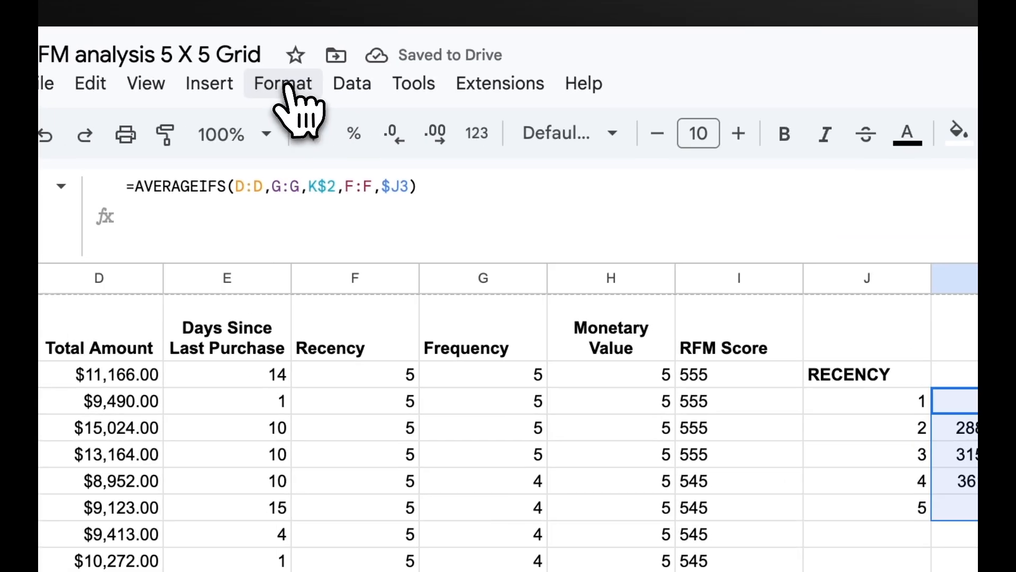
pyautogui.click(290, 87)
pyautogui.moveTo(382, 200)
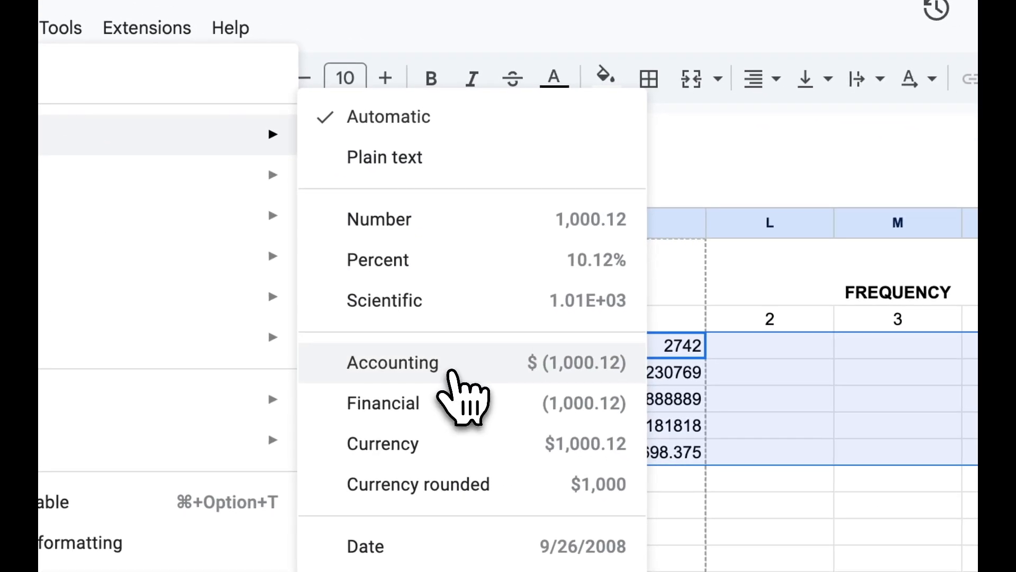
pyautogui.click(445, 444)
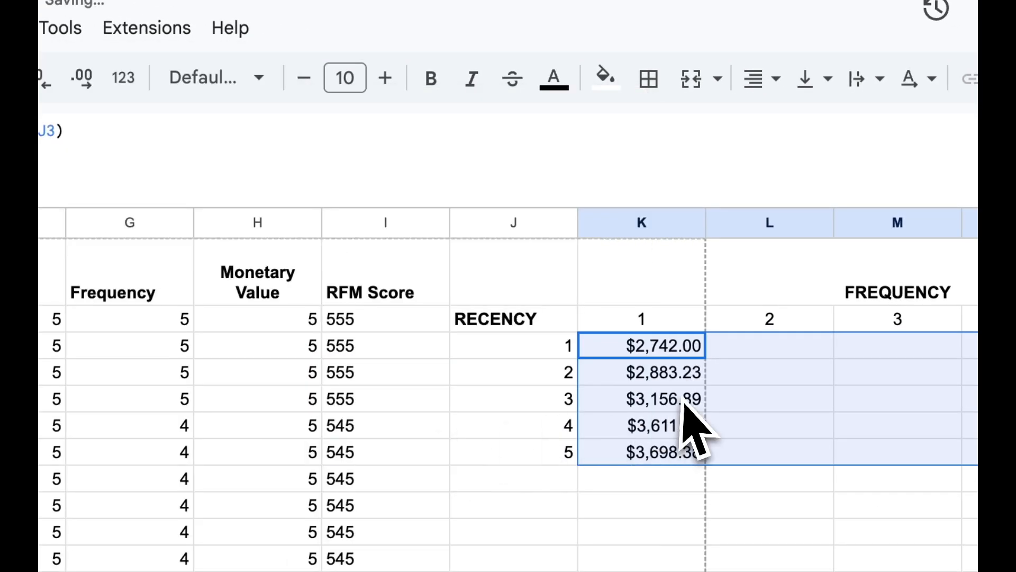
# Copy the K3 AVERAGEIFS formula into L3 with the frequency criterion set to L$2, and fill it down to L7.
pyautogui.click(726, 356)
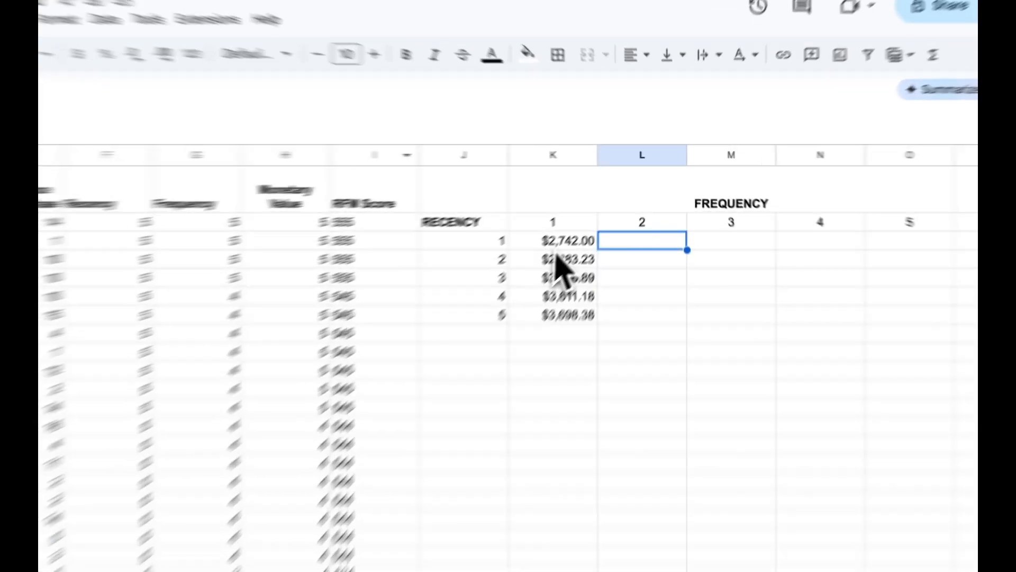
pyautogui.click(596, 217)
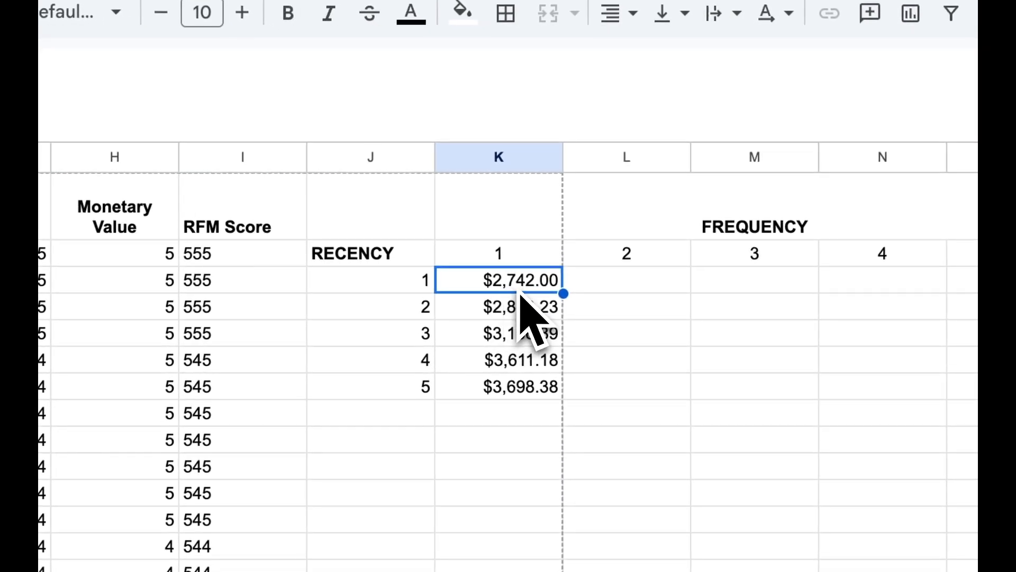
pyautogui.moveTo(483, 170); pyautogui.dragTo(239, 180)
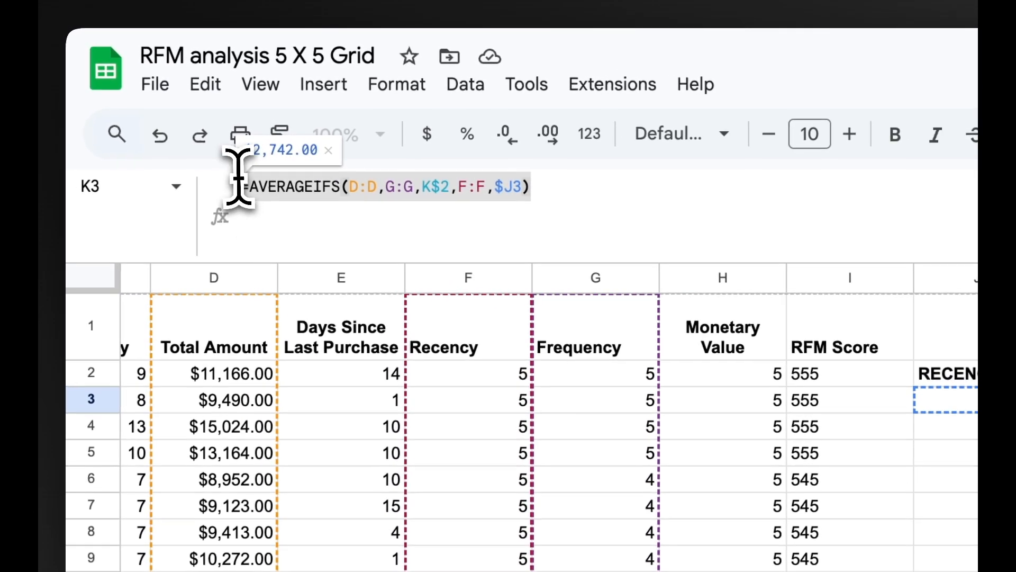
pyautogui.press('super+c')
pyautogui.click(582, 262)
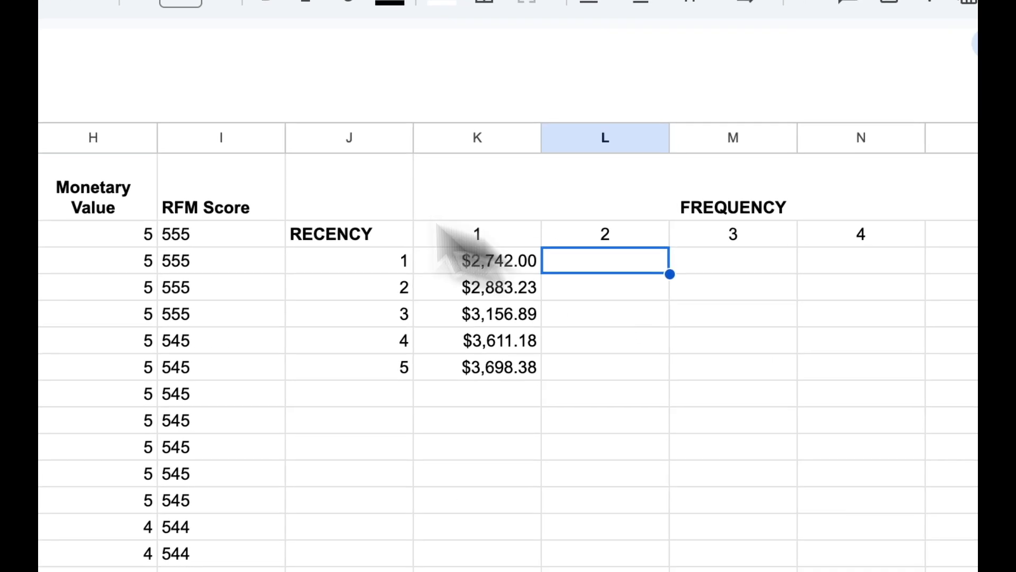
pyautogui.press('super+v')
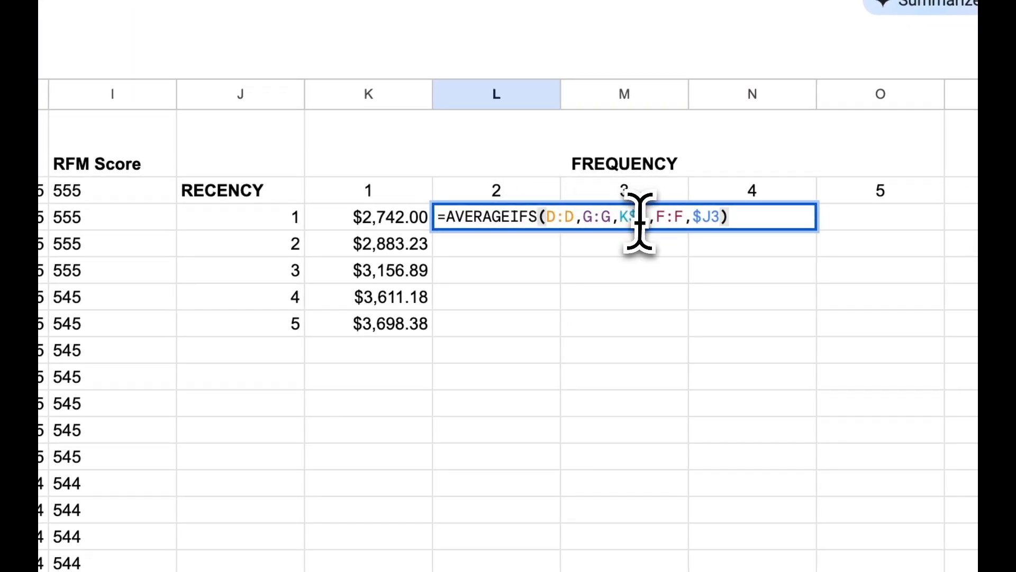
pyautogui.click(628, 217)
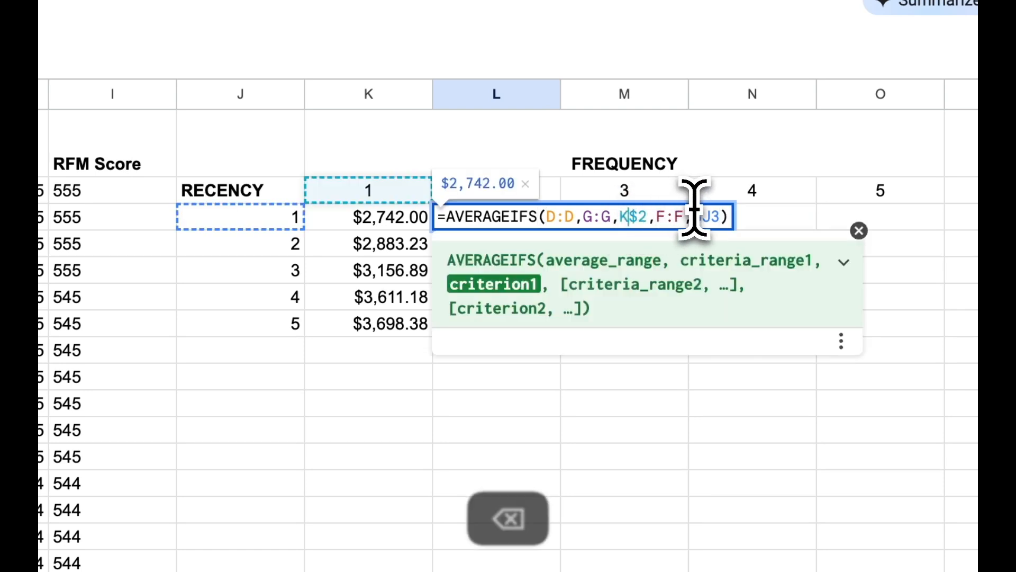
pyautogui.press('Return')
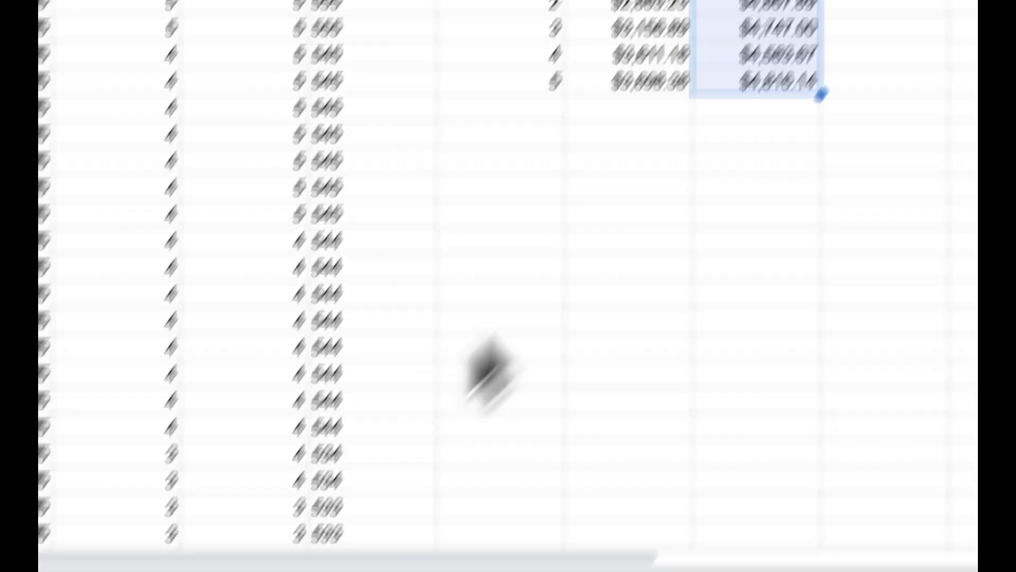
# Enter the same average formula in M3 with the frequency criterion set to M$2, and fill it down to M7.
pyautogui.click(679, 254)
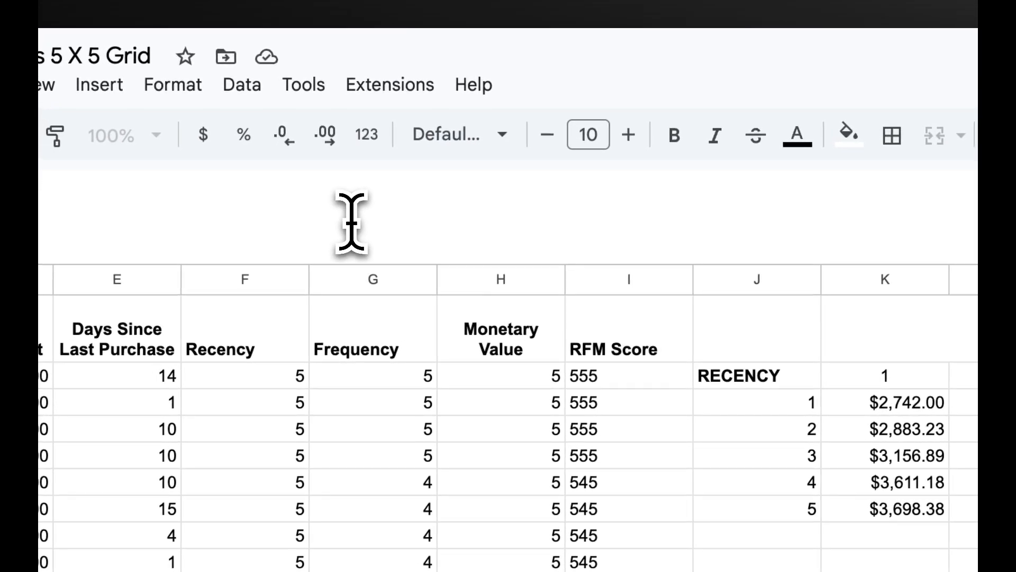
pyautogui.click(351, 222)
pyautogui.press('super+v')
pyautogui.press('BackSpace')
pyautogui.write('M')
pyautogui.press('Return')
pyautogui.click(633, 249)
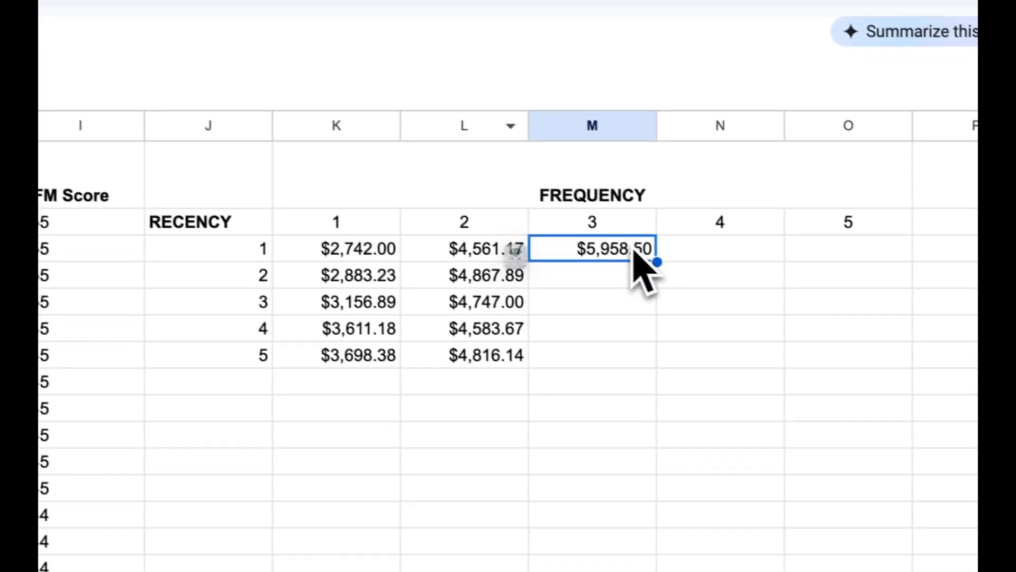
pyautogui.moveTo(657, 262); pyautogui.dragTo(644, 353)
# Enter the same average formula in N3 with the frequency criterion set to N$2, and fill it down to N7.
pyautogui.click(741, 248)
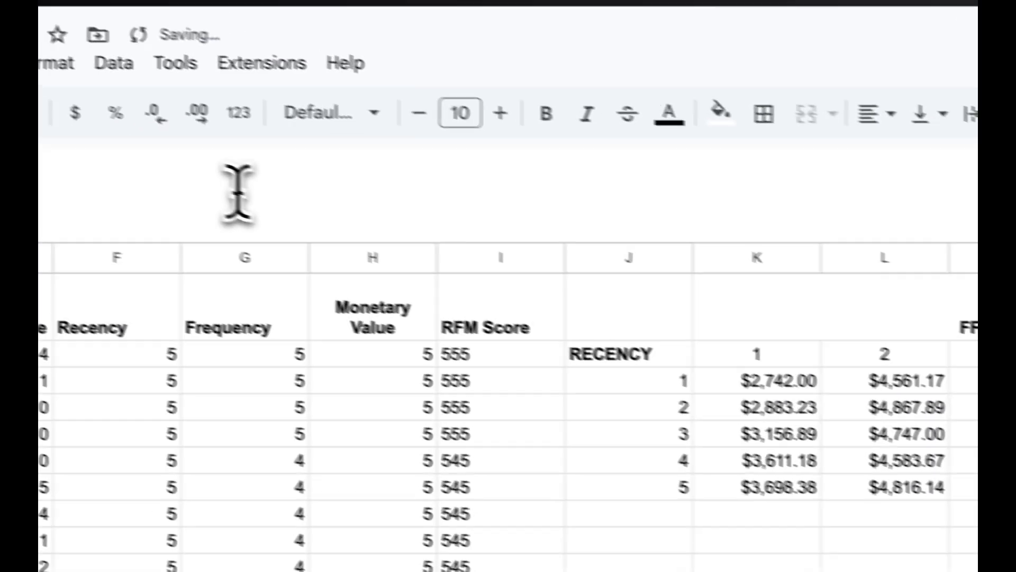
pyautogui.click(238, 193)
pyautogui.press('super+v')
pyautogui.click(79, 165)
pyautogui.press('BackSpace')
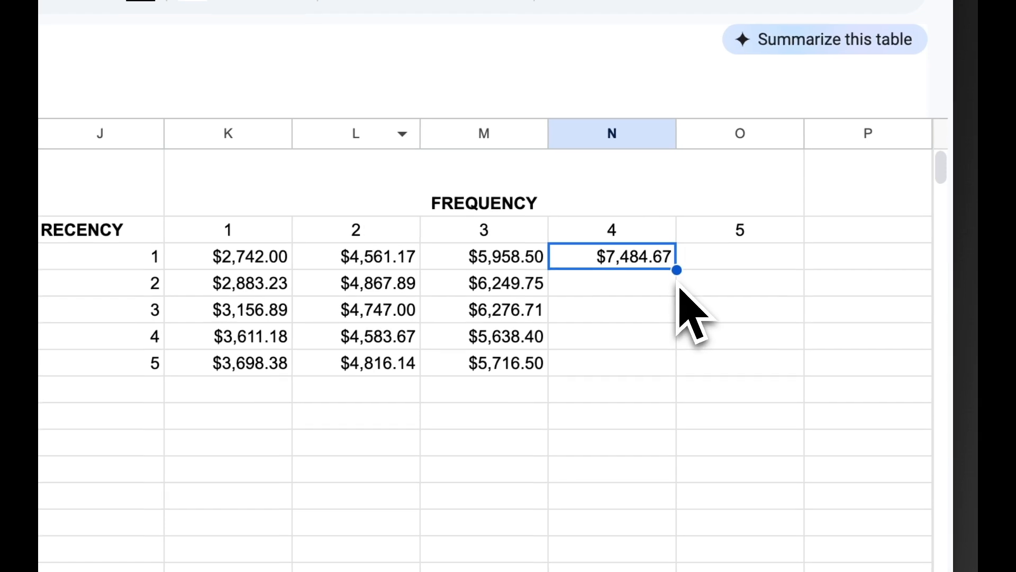
pyautogui.moveTo(673, 268); pyautogui.dragTo(673, 270)
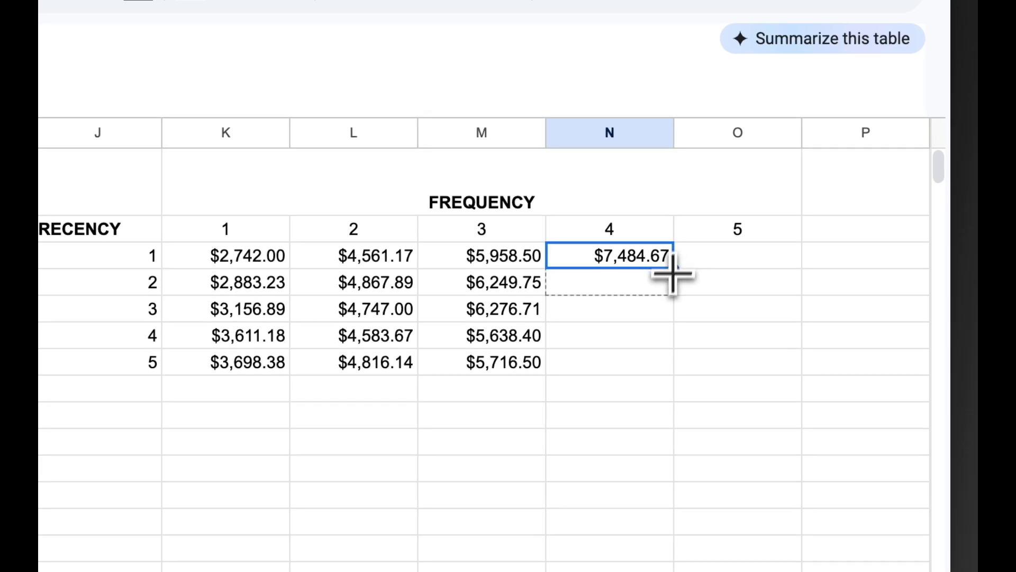
# Enter =AVERAGEIFS(D:D,G:G,O$2,F:F,$J3) in O3 and fill it down to O7.
pyautogui.click(715, 264)
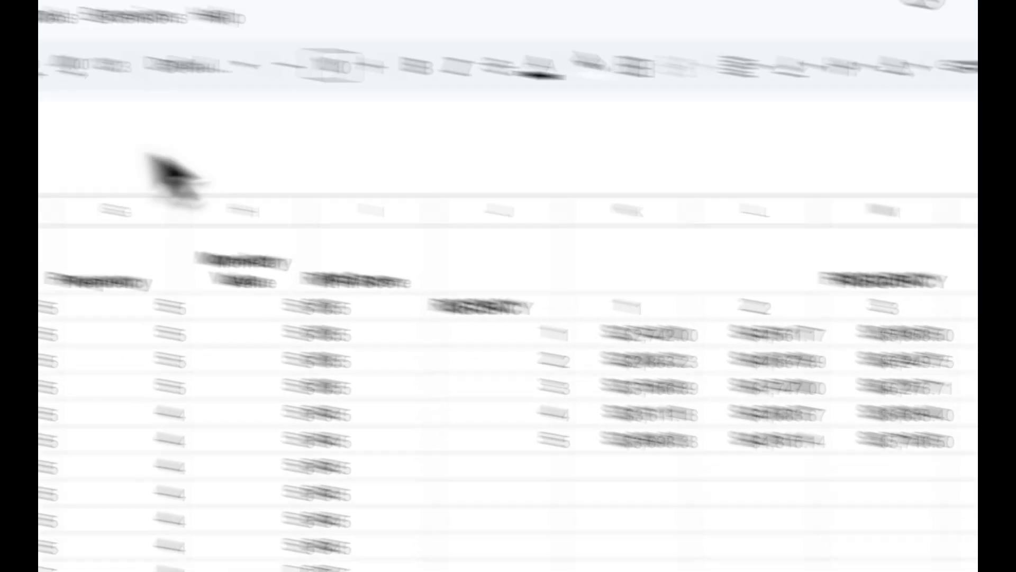
pyautogui.click(326, 204)
pyautogui.write('=AVERAGEIFS(D:D,G:G,K$2,F:F,$J3)')
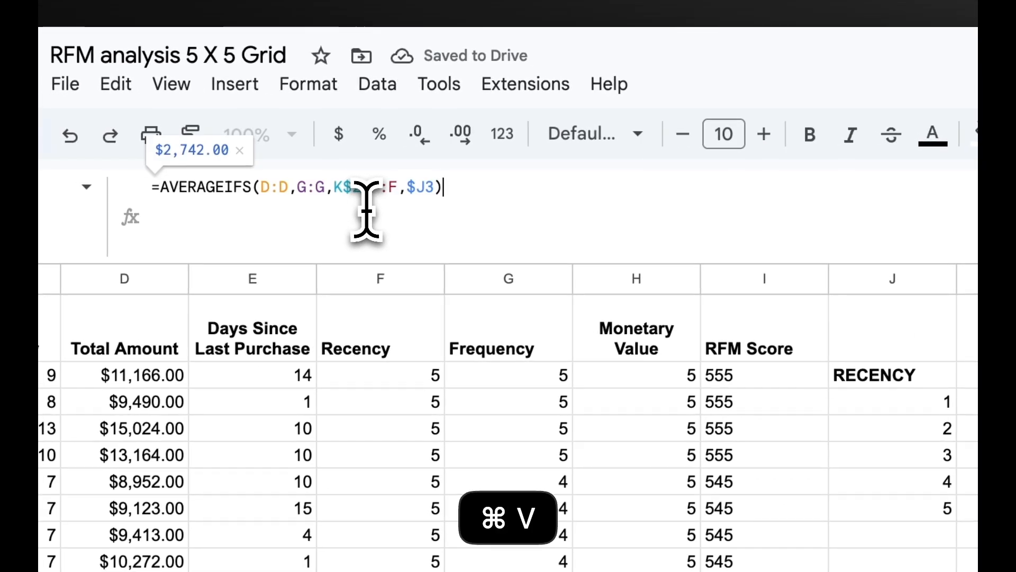
pyautogui.click(342, 191)
pyautogui.press('BackSpace')
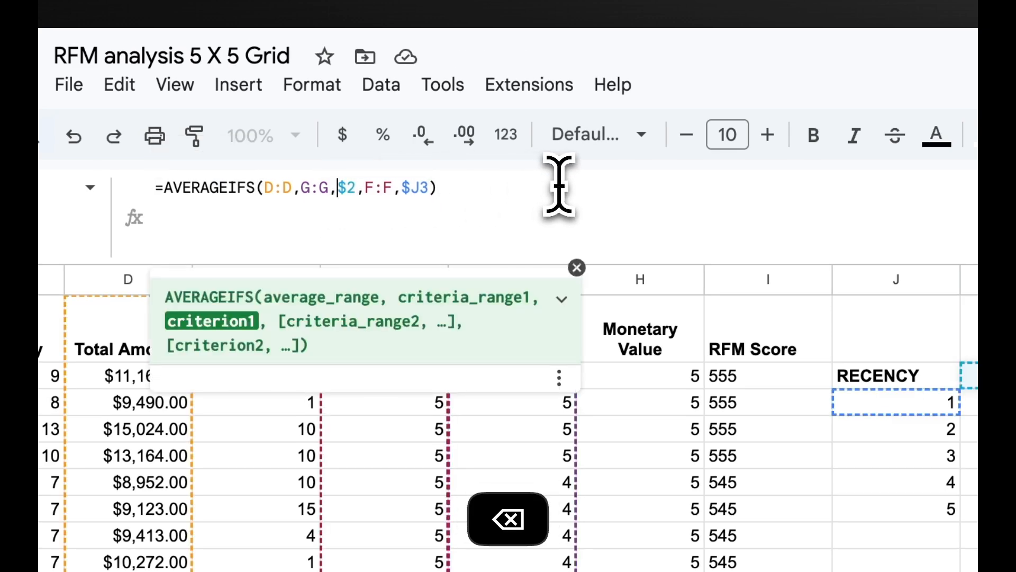
pyautogui.press('Return')
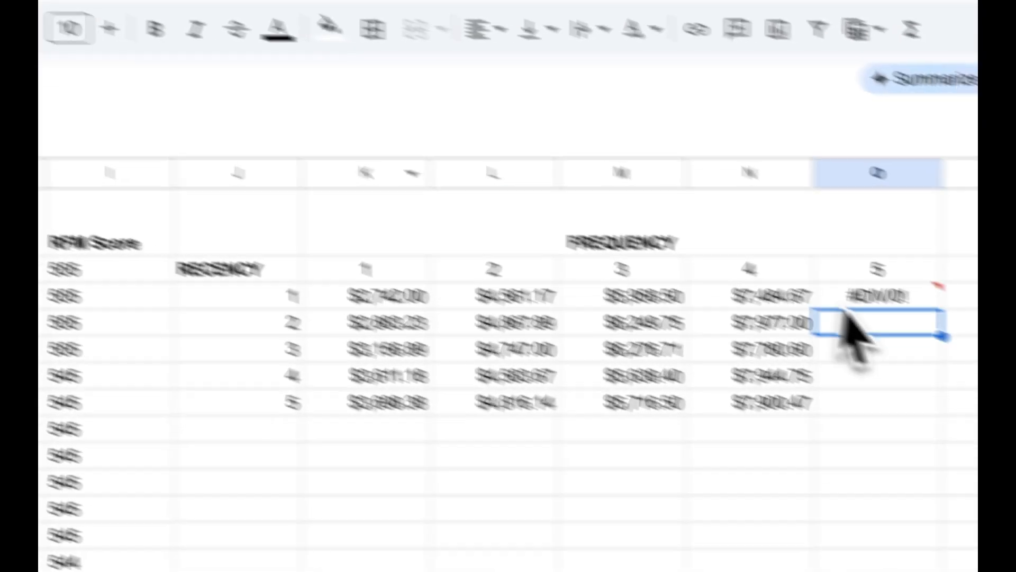
pyautogui.click(767, 260)
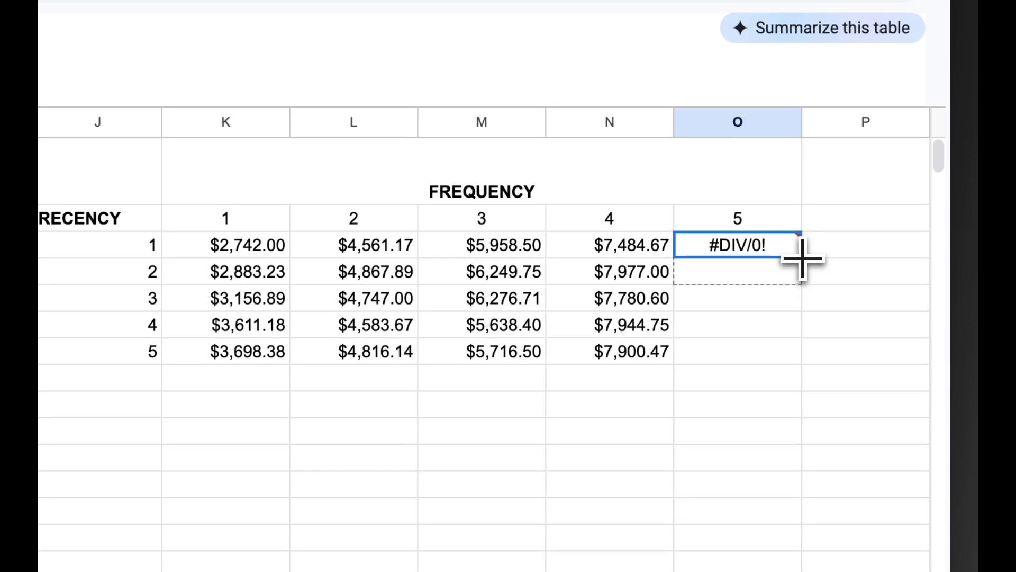
pyautogui.moveTo(797, 345); pyautogui.dragTo(795, 349)
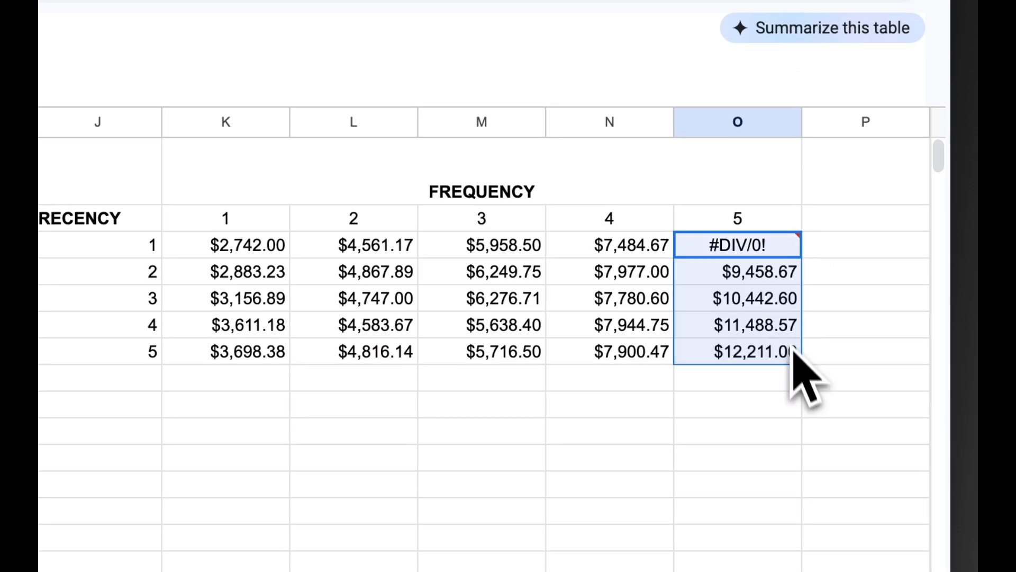
# Examine the O3 formula and the scored customer rows for any with a recency score of 1 and a frequency score of 5.
pyautogui.click(752, 256)
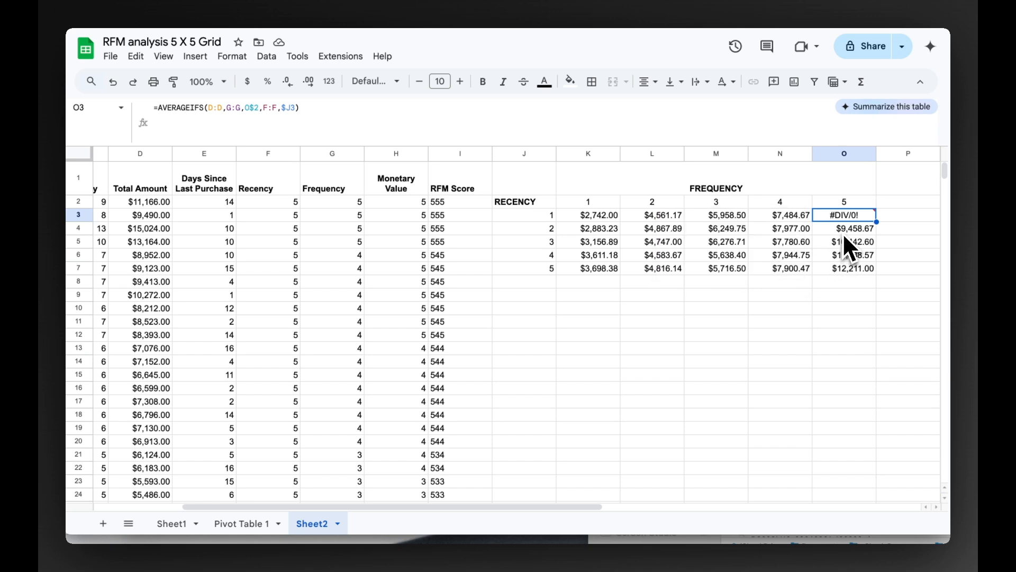
pyautogui.scroll(-2, 323, 267)
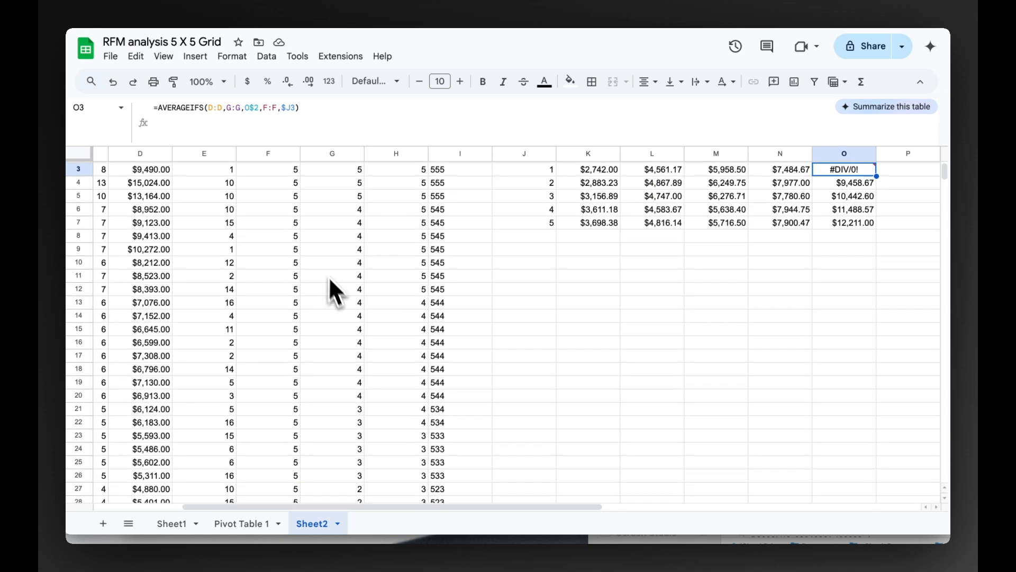
pyautogui.scroll(2, 362, 306)
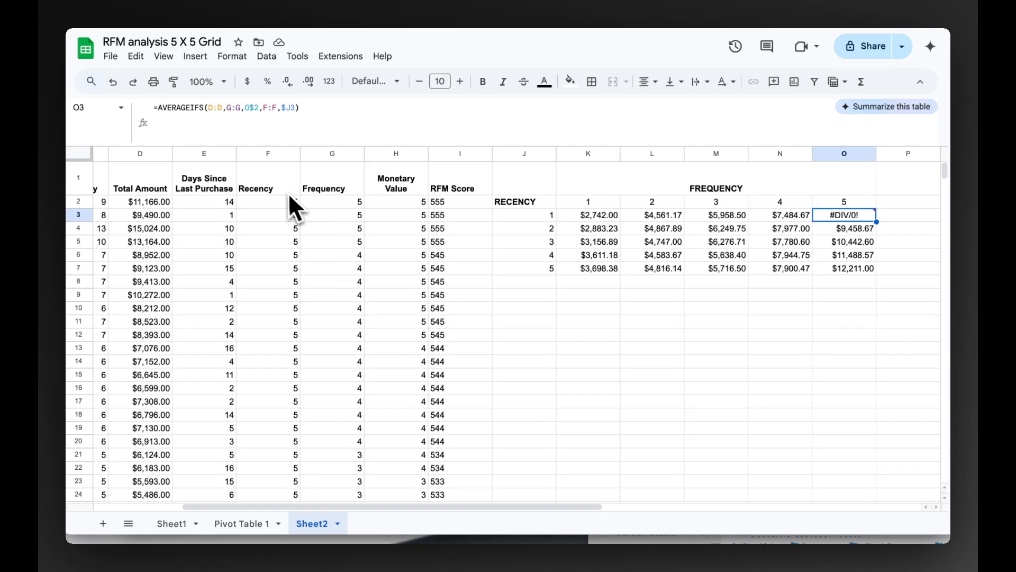
pyautogui.scroll(-16, 286, 214)
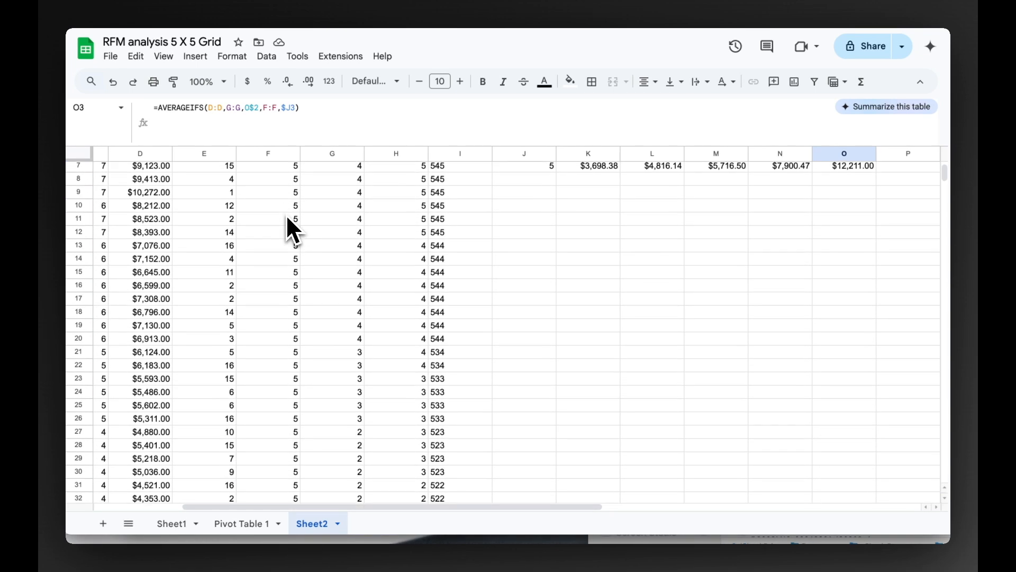
pyautogui.scroll(-17, 285, 214)
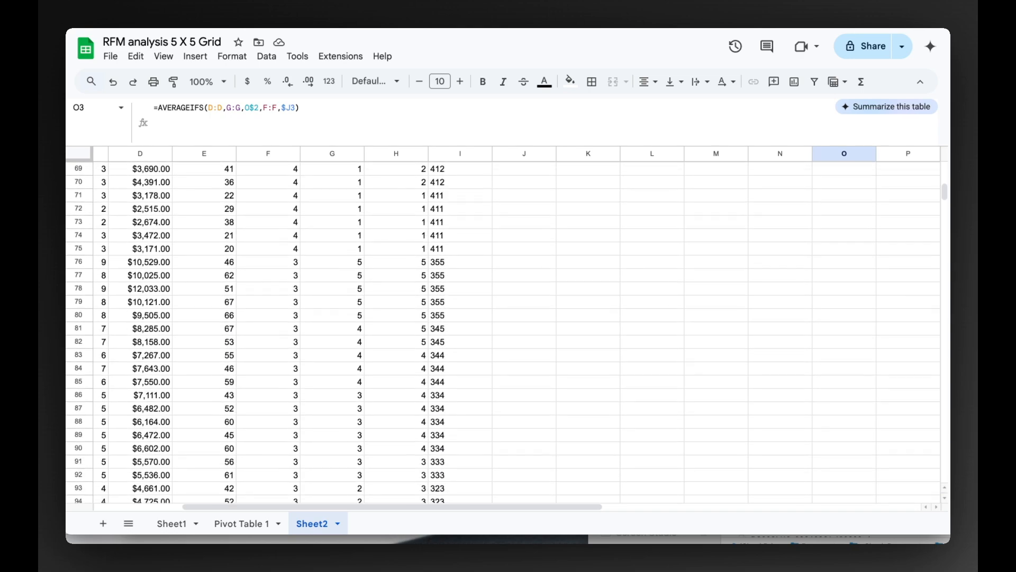
pyautogui.scroll(-15, 291, 217)
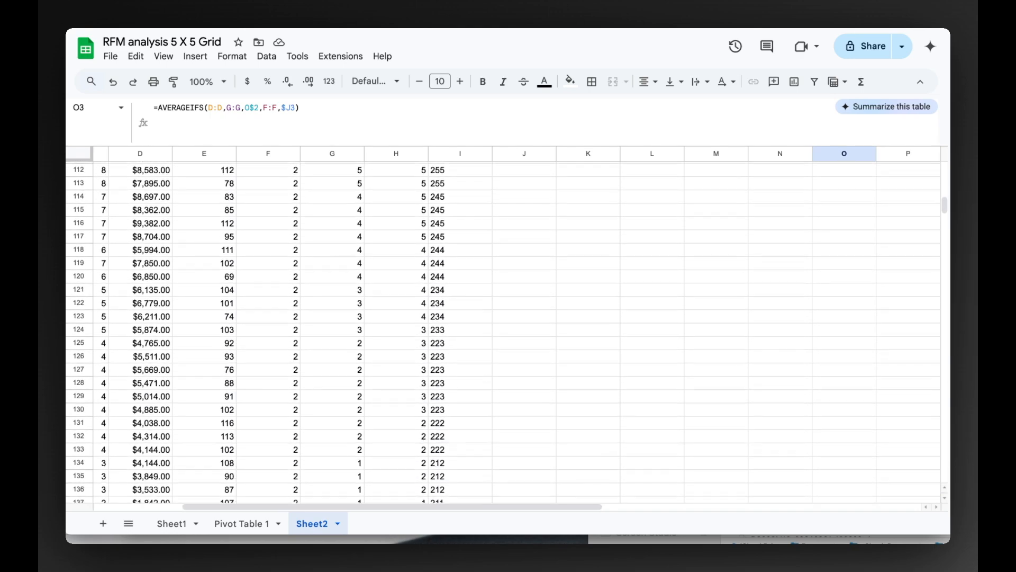
pyautogui.click(289, 193)
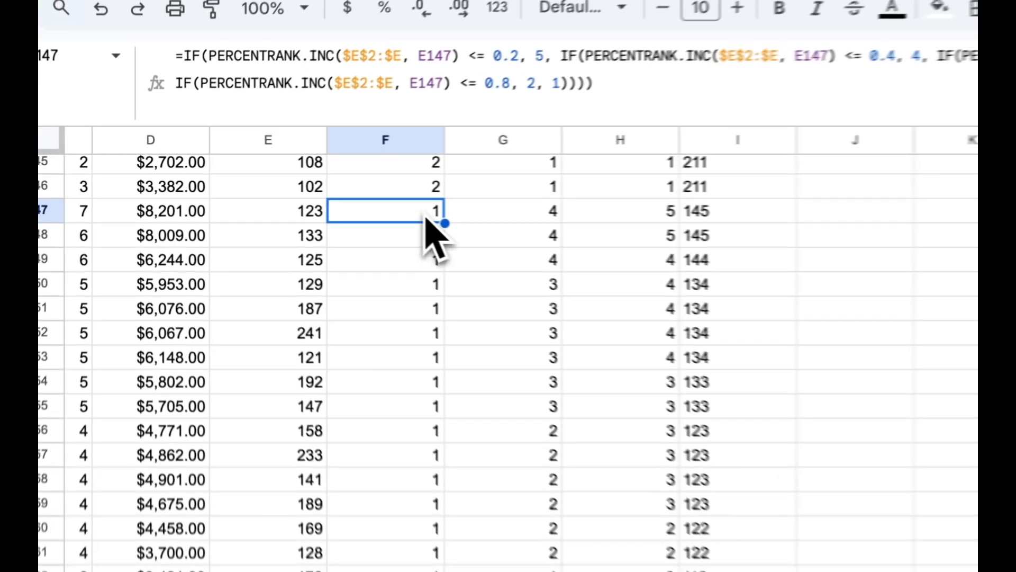
pyautogui.click(343, 196)
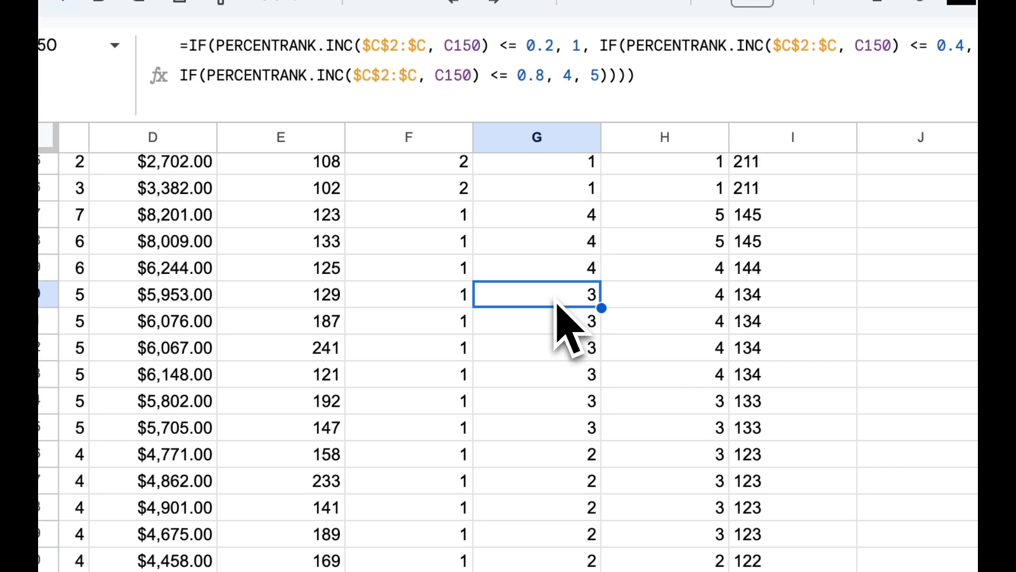
pyautogui.scroll(-10, 569, 366)
pyautogui.scroll(8, 582, 386)
pyautogui.scroll(20, 508, 344)
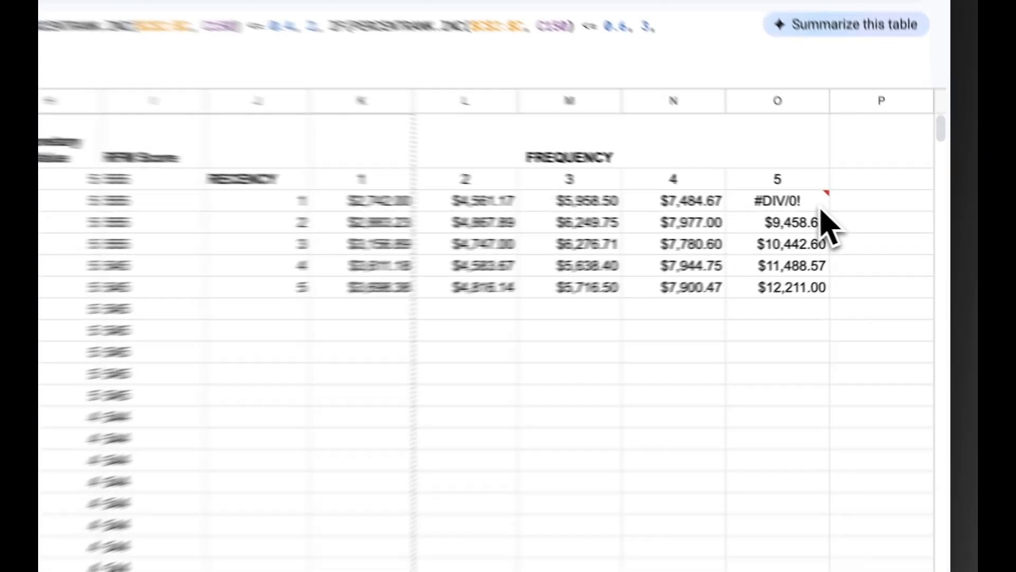
# Clear the contents of O3, the grid cell for recency 1 and frequency 5.
pyautogui.click(868, 218)
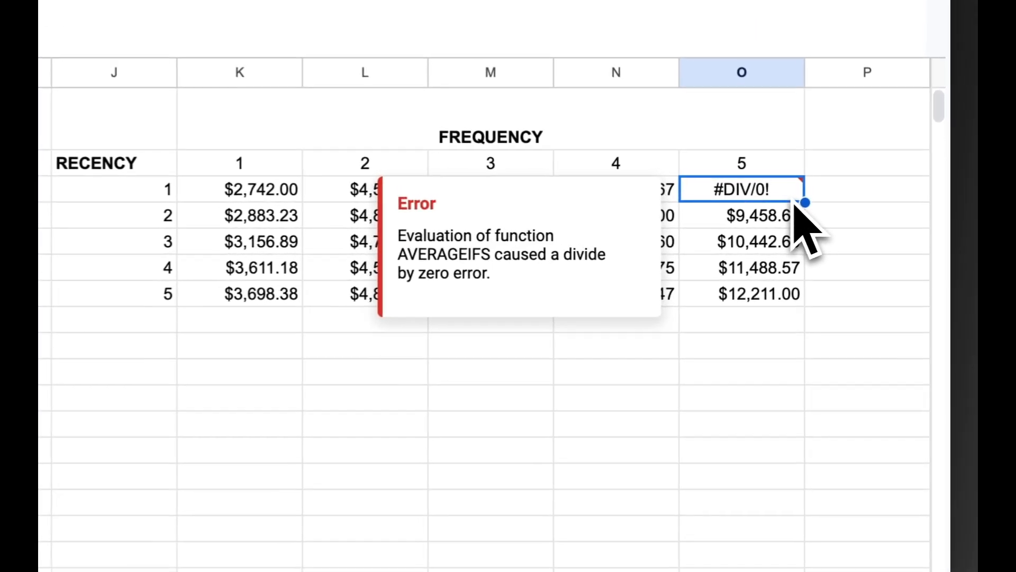
pyautogui.press('BackSpace')
pyautogui.click(664, 384)
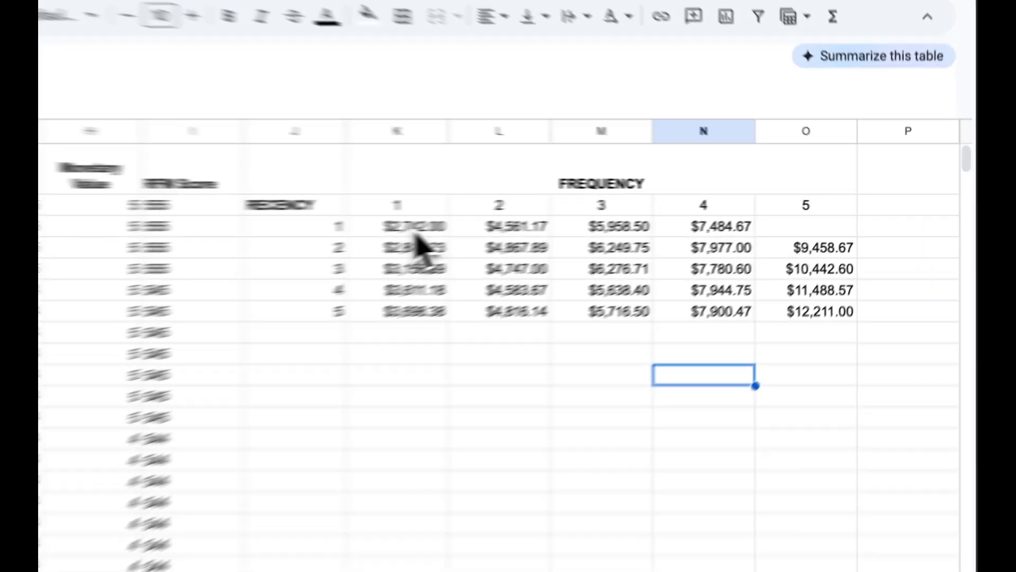
pyautogui.moveTo(597, 217); pyautogui.dragTo(808, 257)
pyautogui.moveTo(709, 324); pyautogui.dragTo(741, 347)
pyautogui.click(508, 373)
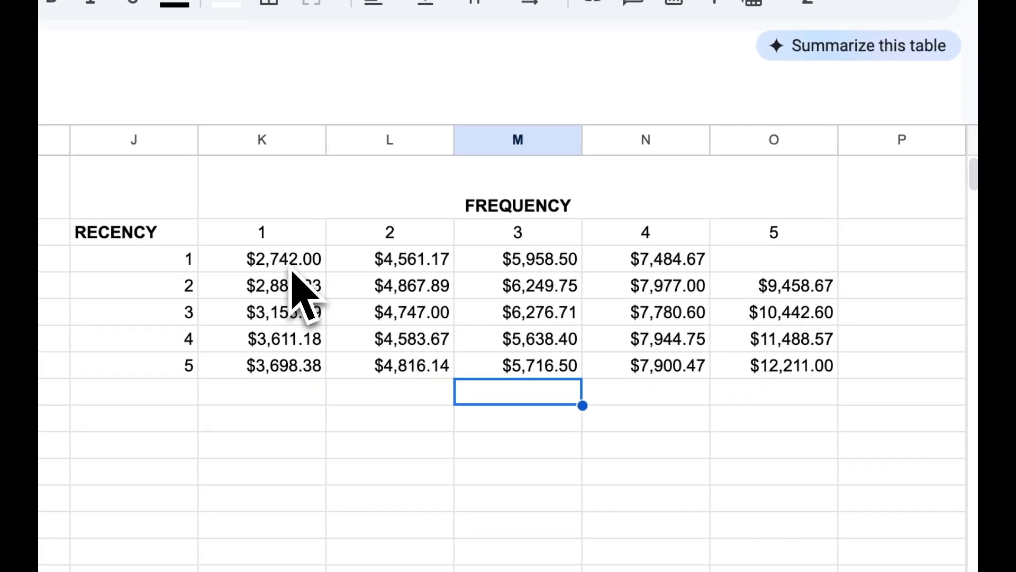
# Apply a color scale conditional format to the average values in K3:O7, using the white-to-red preset with red for the highest values.
pyautogui.moveTo(293, 270); pyautogui.dragTo(791, 373)
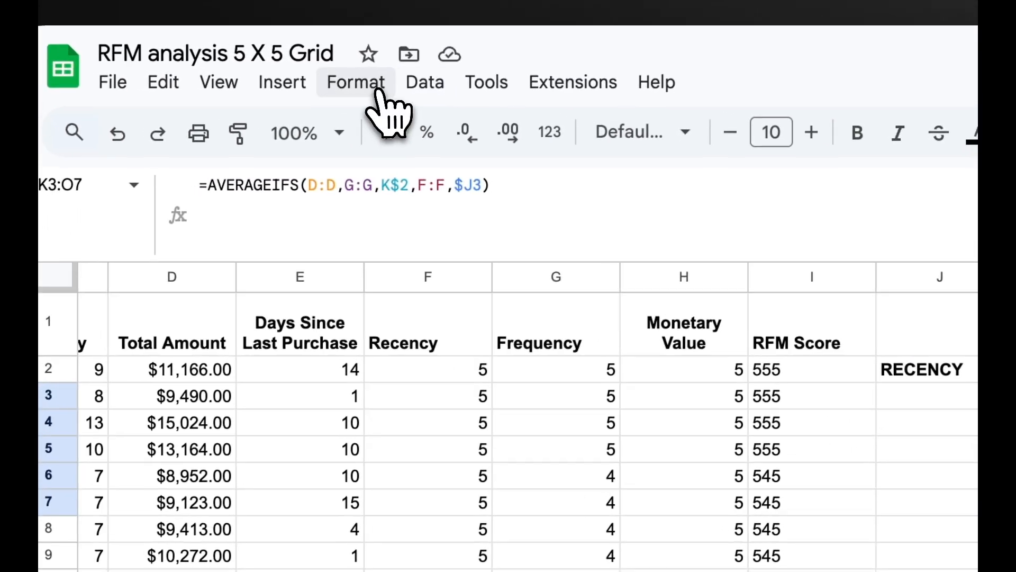
pyautogui.click(389, 93)
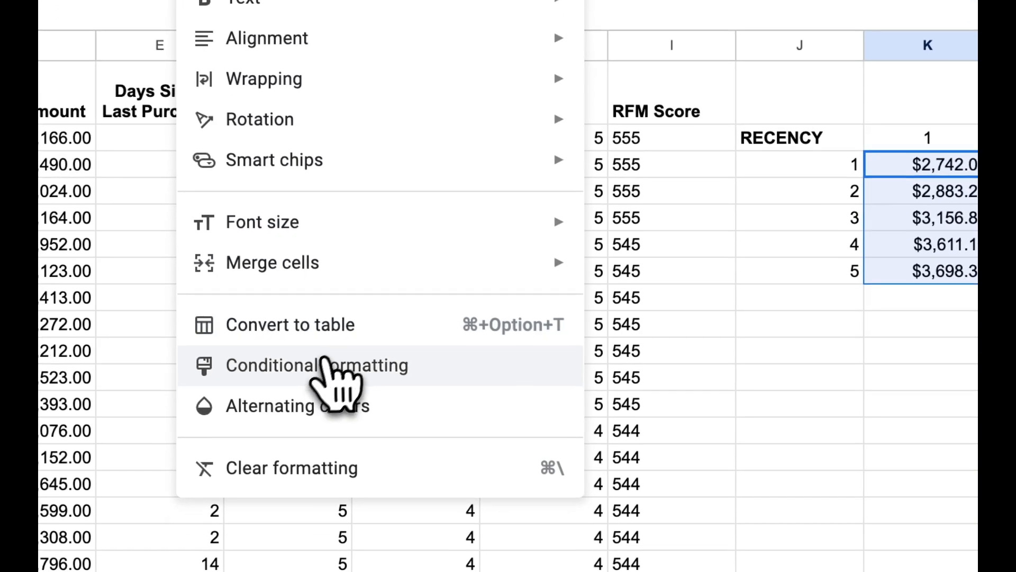
pyautogui.click(374, 360)
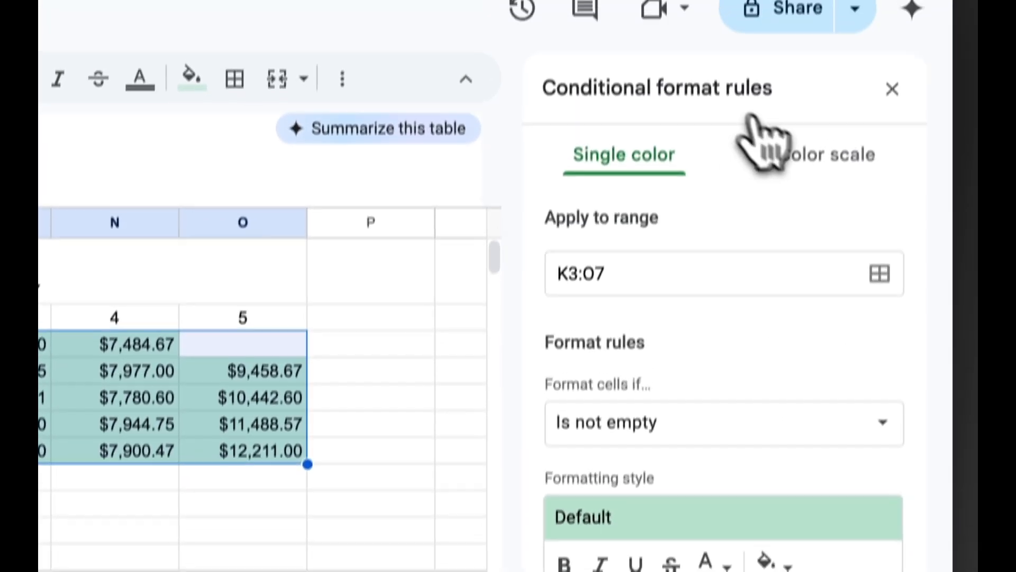
pyautogui.click(826, 203)
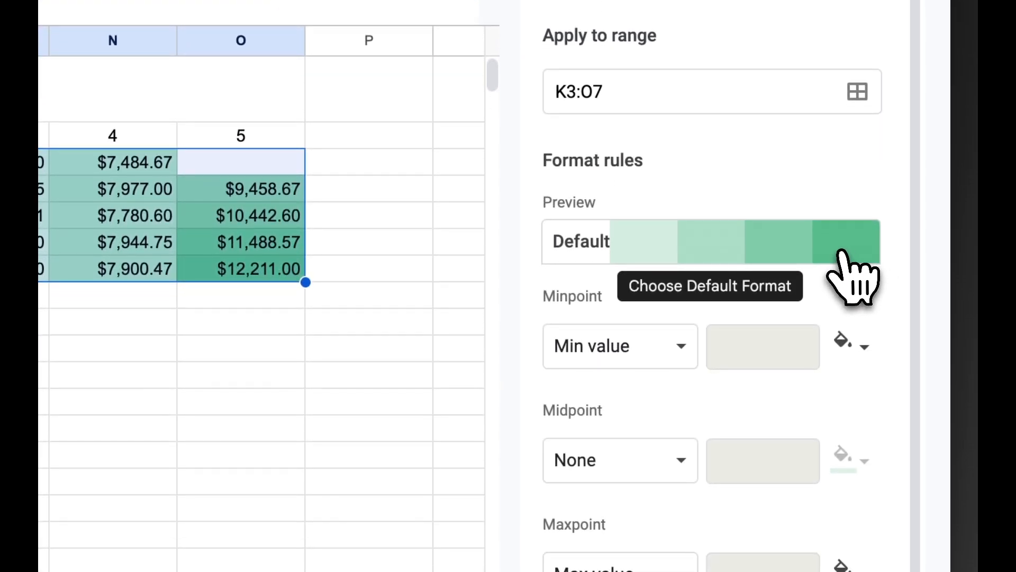
pyautogui.click(852, 265)
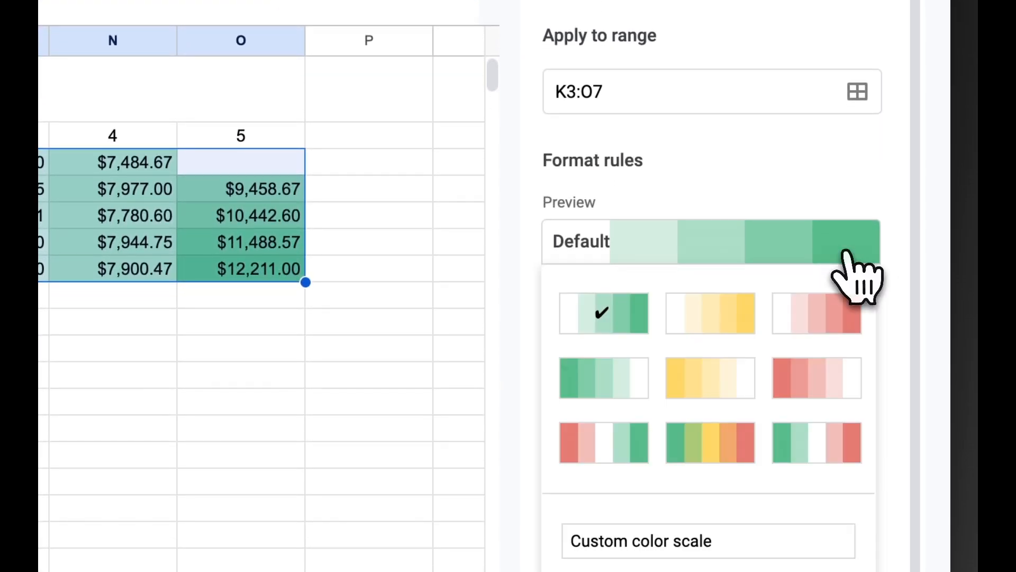
pyautogui.click(846, 338)
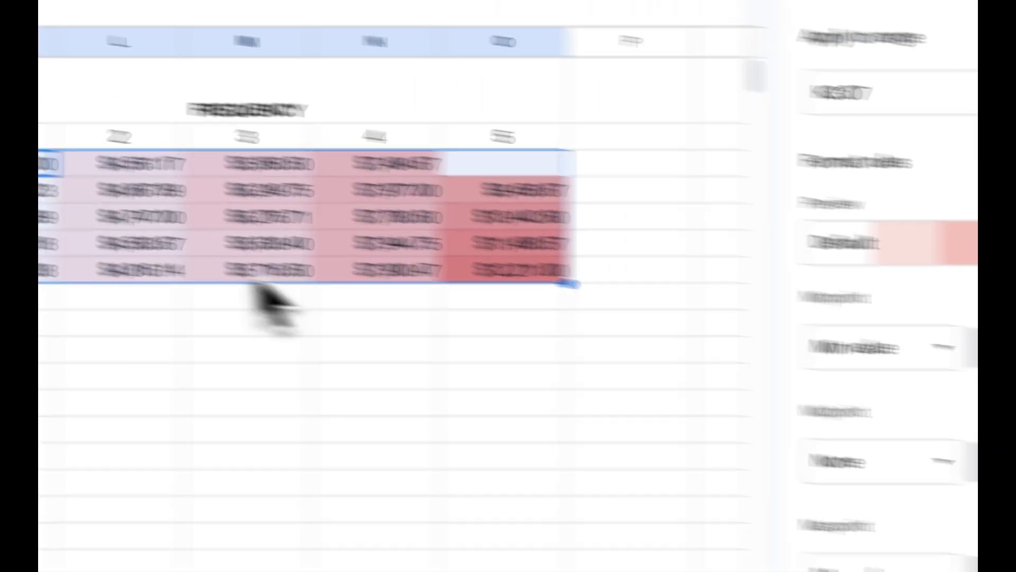
pyautogui.click(597, 330)
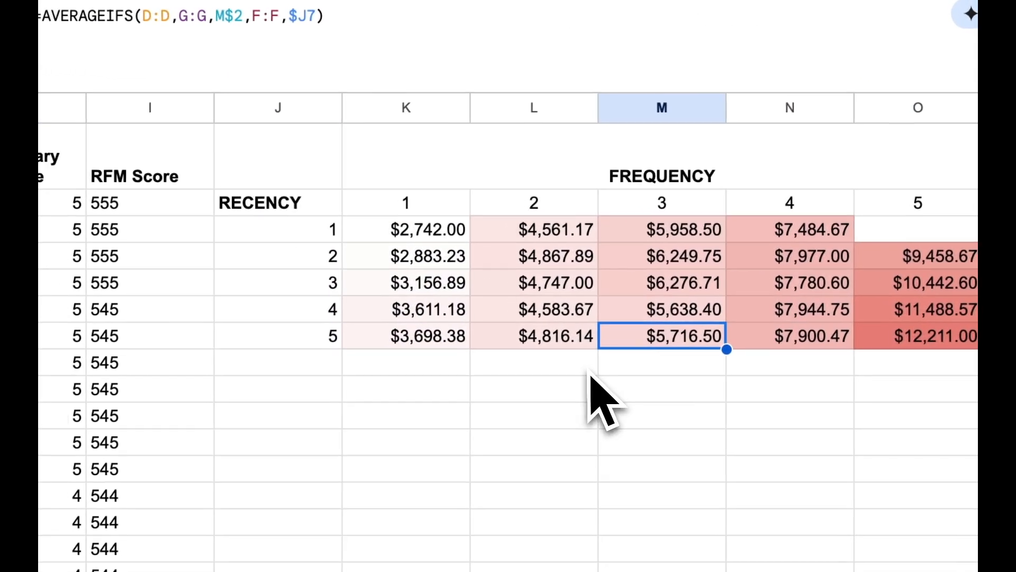
pyautogui.click(592, 372)
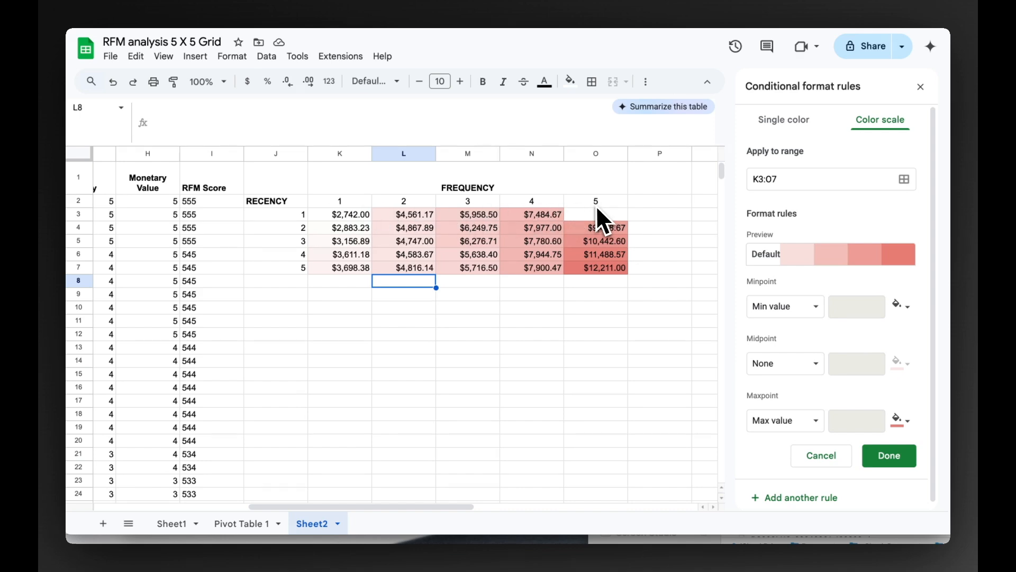
# Examine the color-scaled grid across the recency scores and average monetary values, focusing on the frequency 5 cells for recency 4 and 5.
pyautogui.click(299, 216)
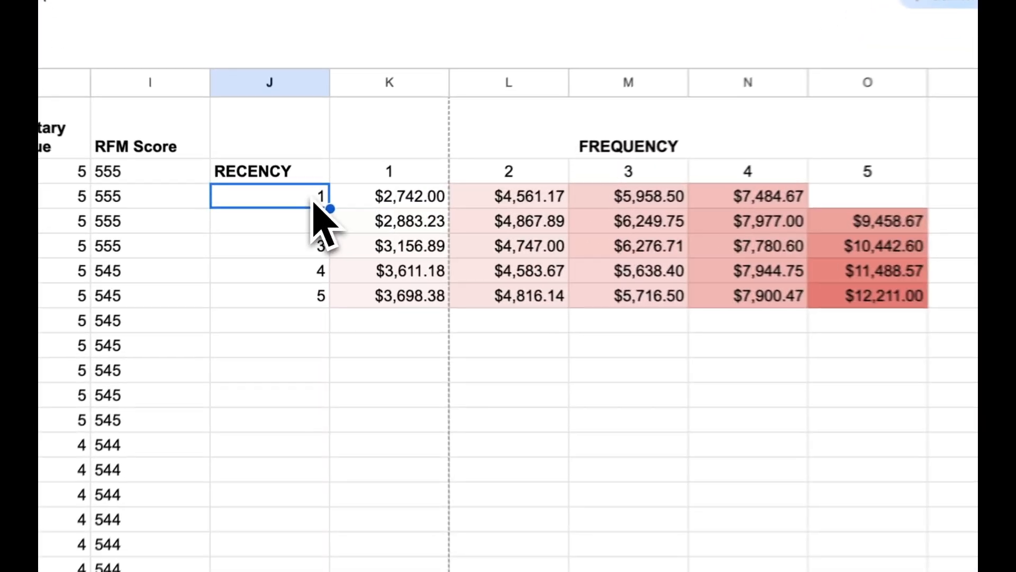
pyautogui.keyDown('shift'); pyautogui.click(303, 290); pyautogui.keyUp('shift')
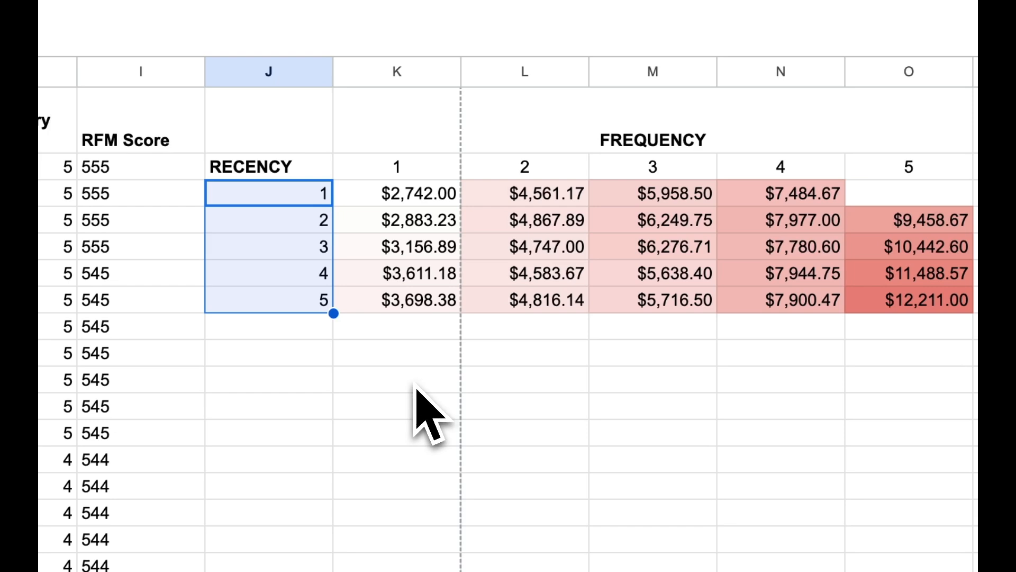
pyautogui.click(416, 337)
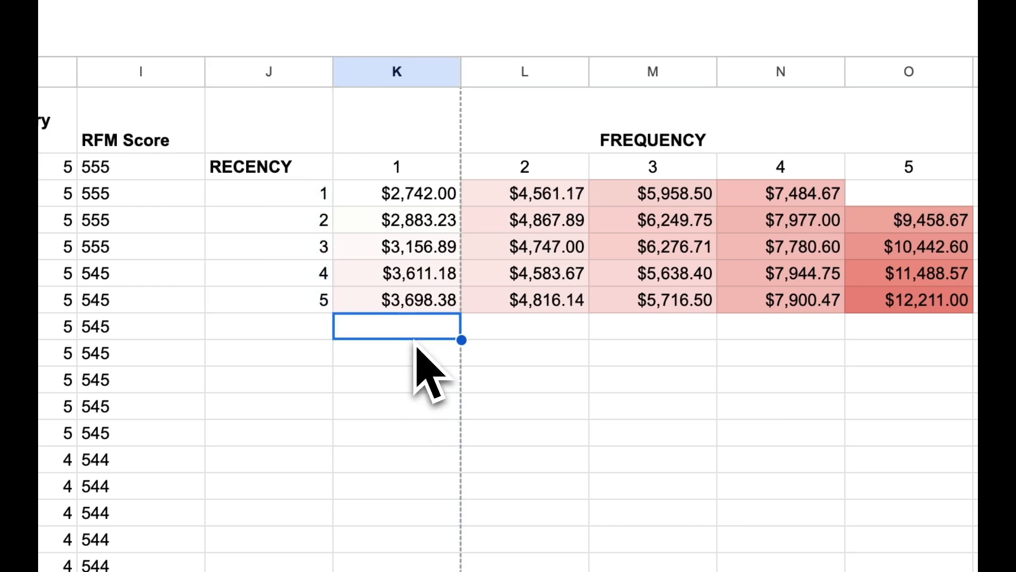
pyautogui.click(398, 203)
pyautogui.moveTo(146, 181); pyautogui.dragTo(695, 298)
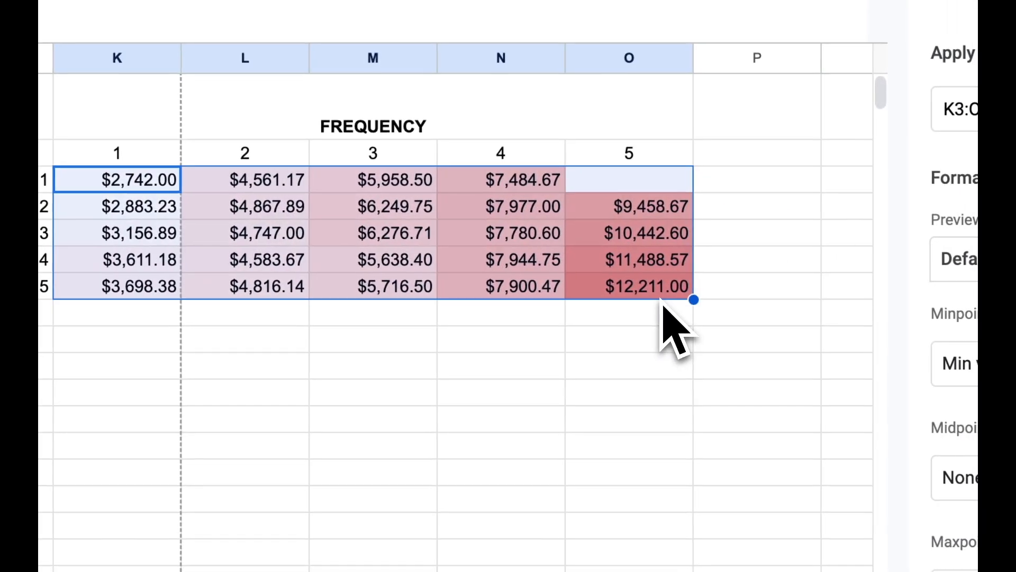
pyautogui.click(460, 341)
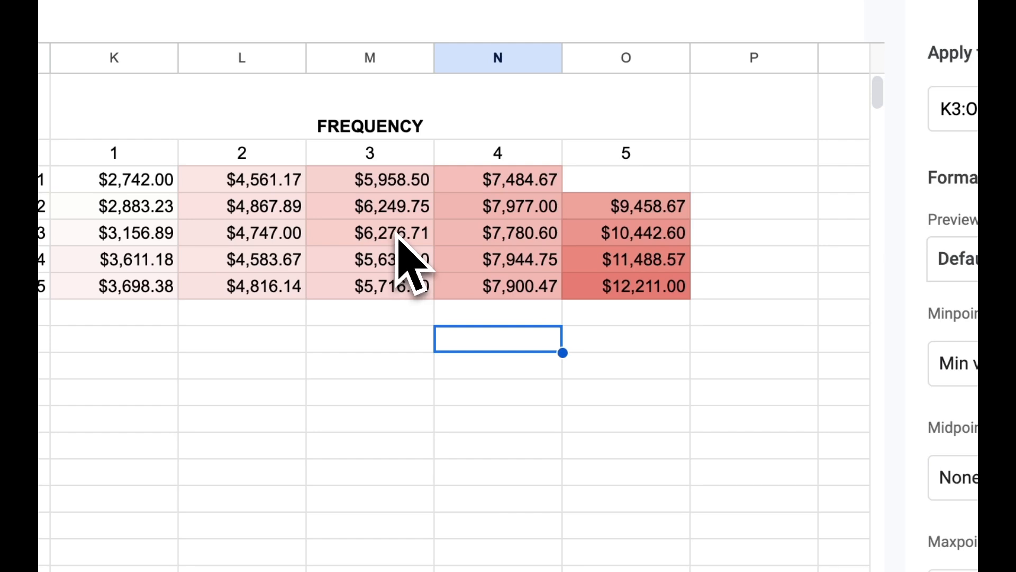
pyautogui.click(628, 288)
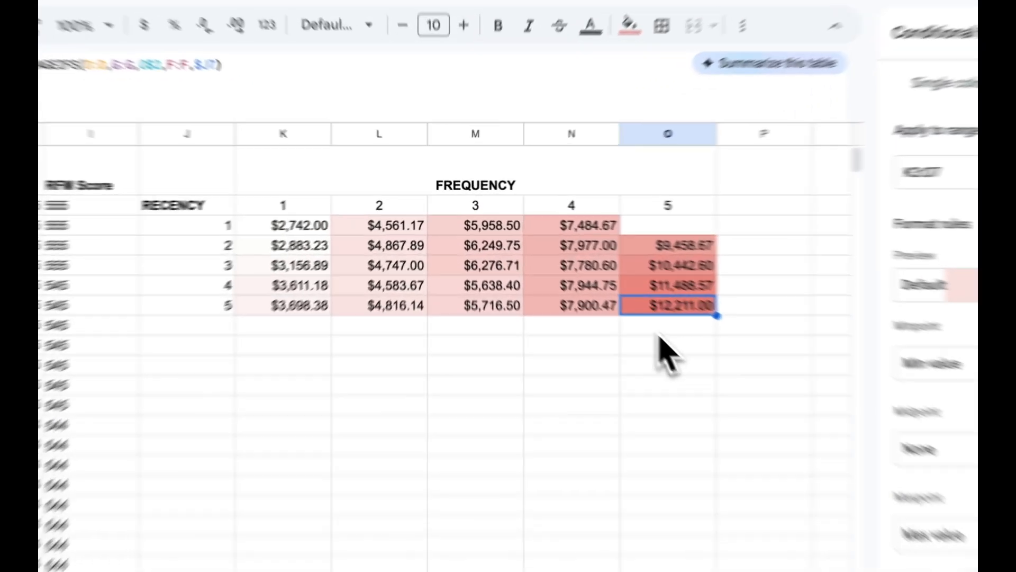
pyautogui.click(590, 284)
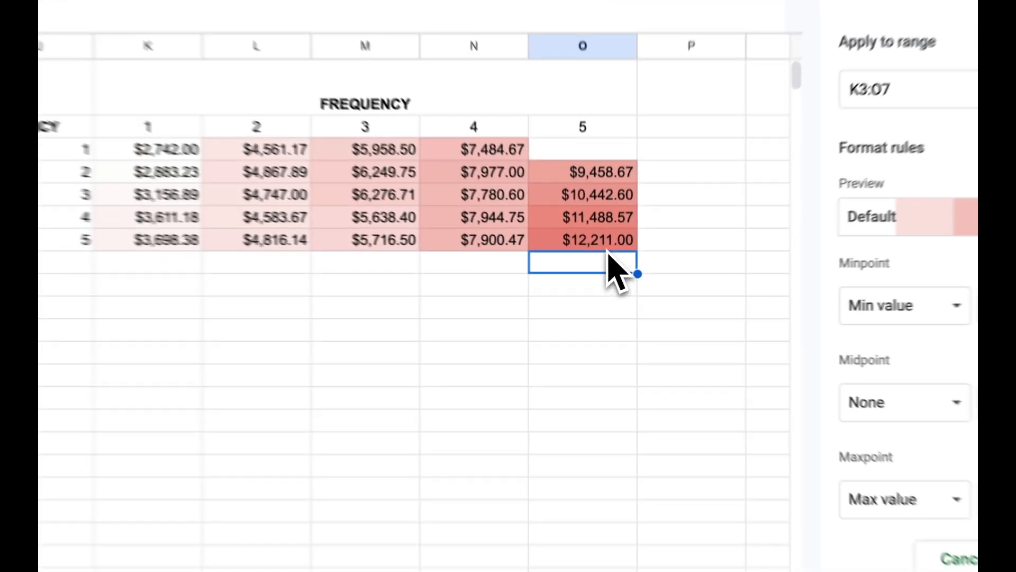
pyautogui.click(609, 246)
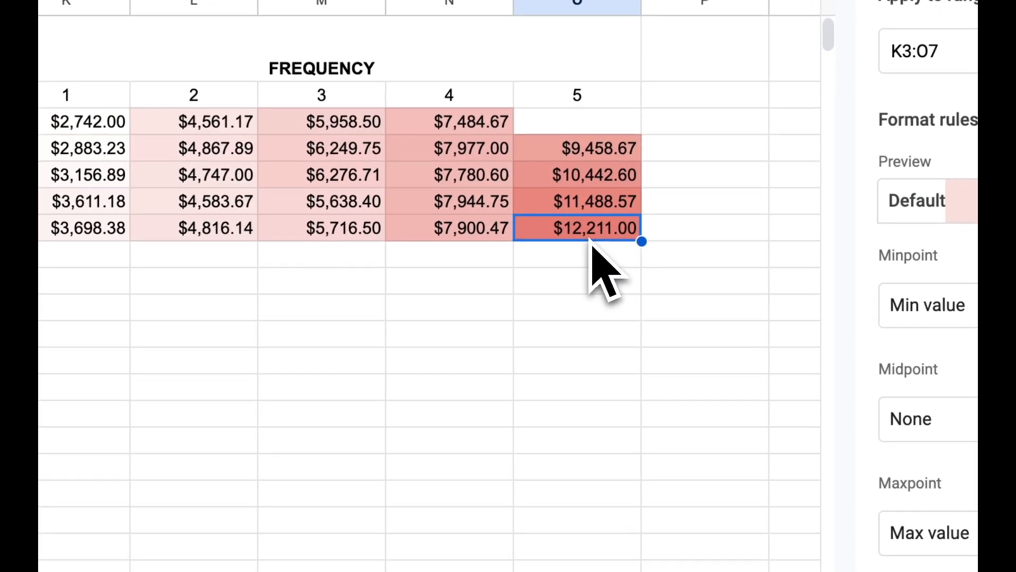
pyautogui.click(596, 207)
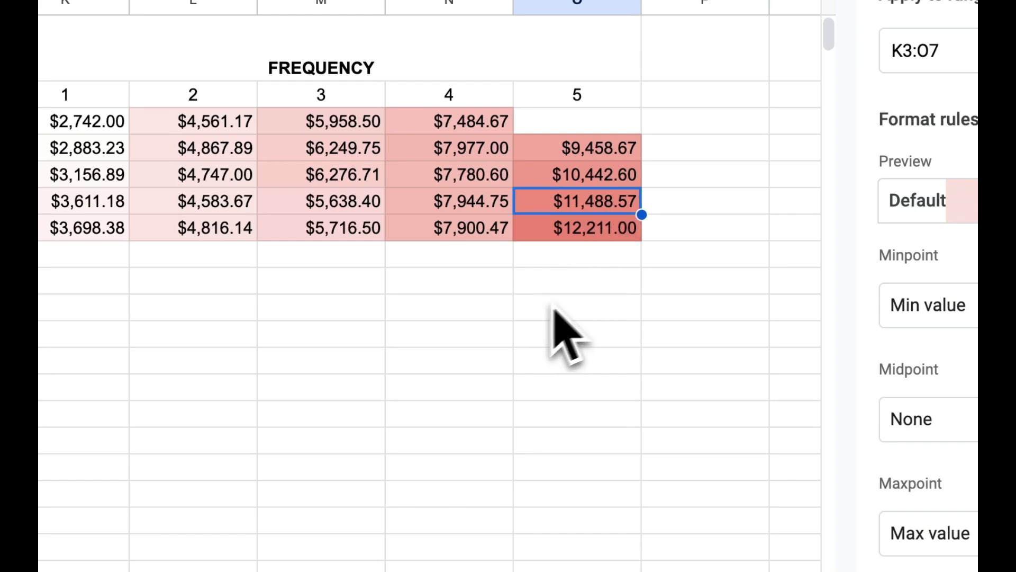
pyautogui.click(571, 264)
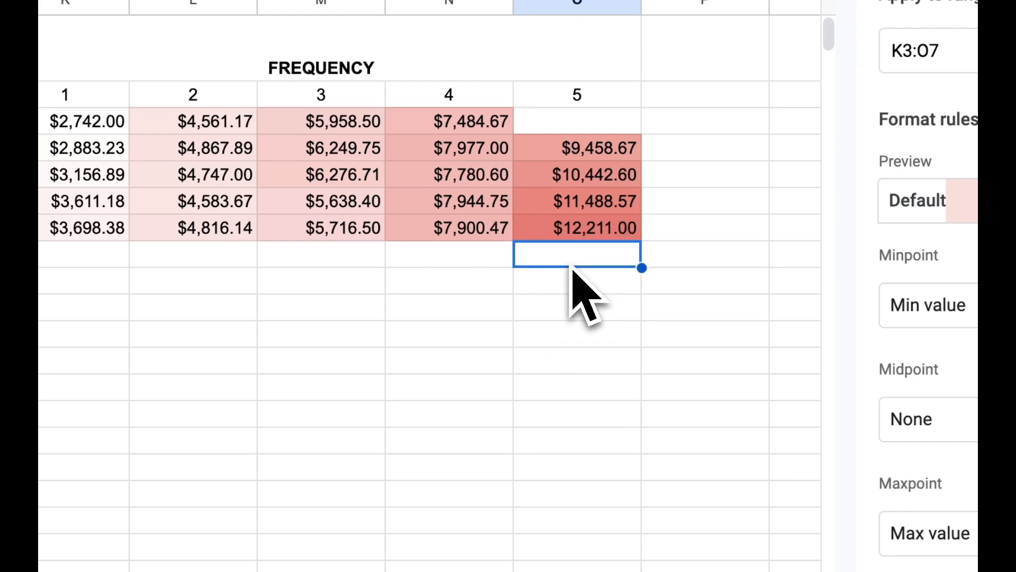